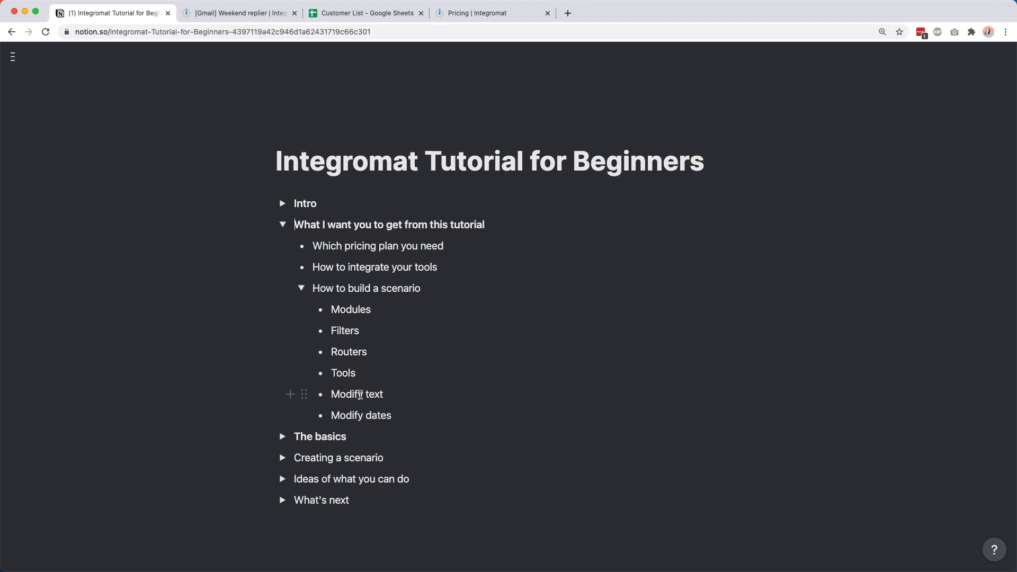
Step: Collapse 'How to build a scenario', expand 'The basics', and switch to the Integromat pricing tab
{"action": "left_click", "coordinate": [301, 288]}
{"action": "left_click", "coordinate": [282, 310]}
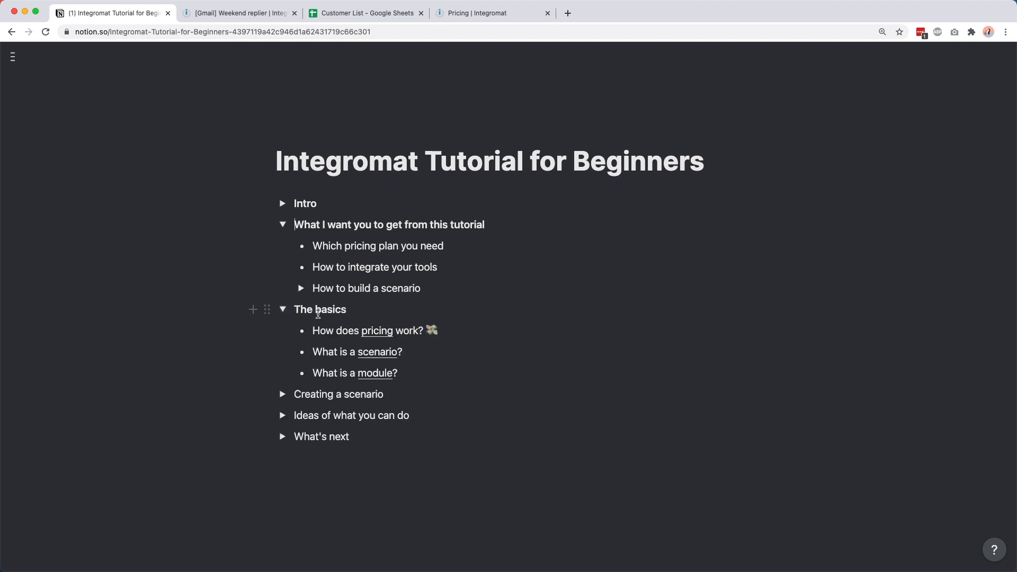
{"action": "left_click", "coordinate": [483, 15]}
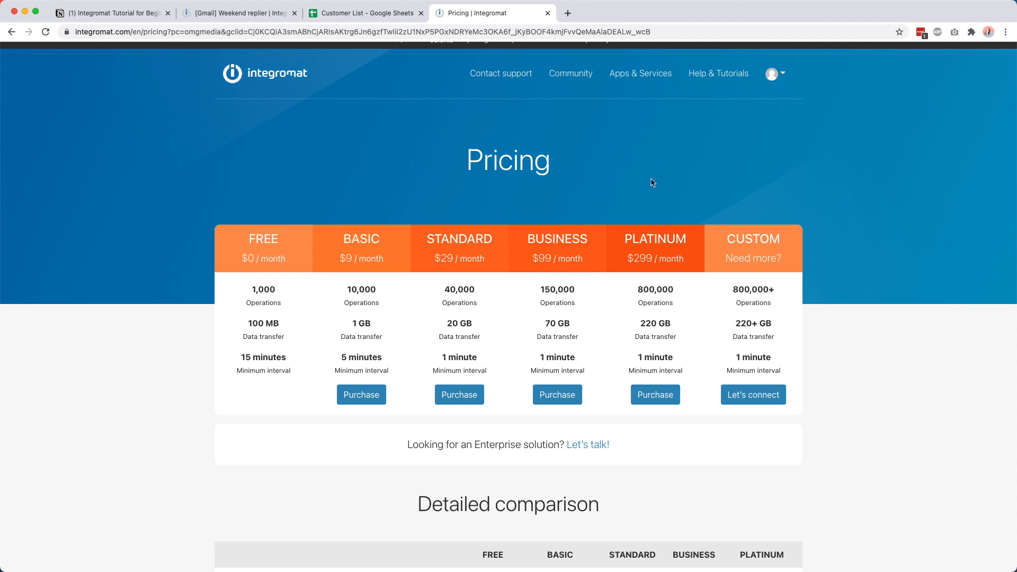
{"action": "double_click", "coordinate": [269, 301]}
{"action": "left_click", "coordinate": [269, 302]}
{"action": "scroll", "coordinate": [248, 364], "scroll_direction": "down", "scroll_amount": 1}
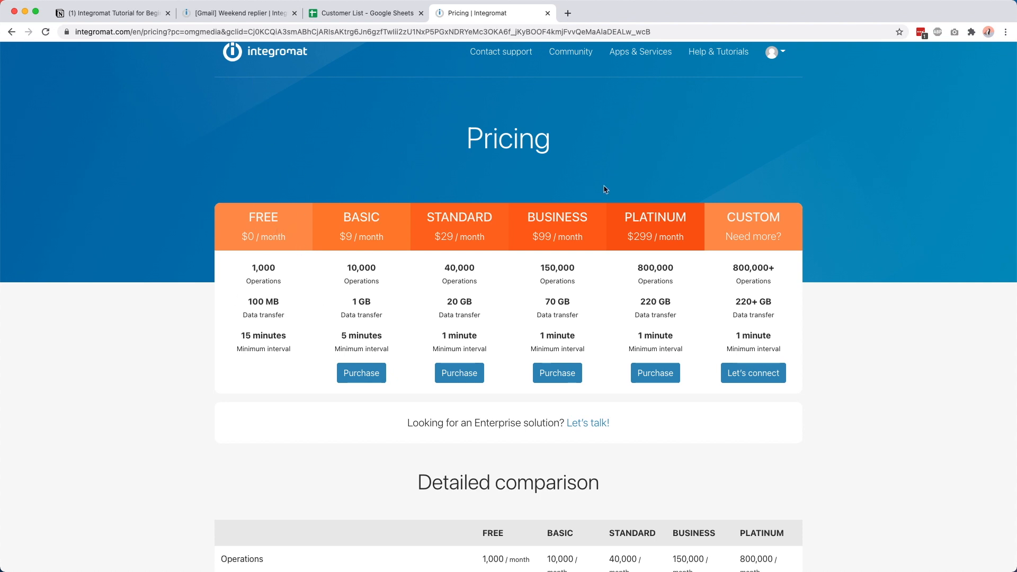
{"action": "scroll", "coordinate": [447, 298], "scroll_direction": "down", "scroll_amount": 10}
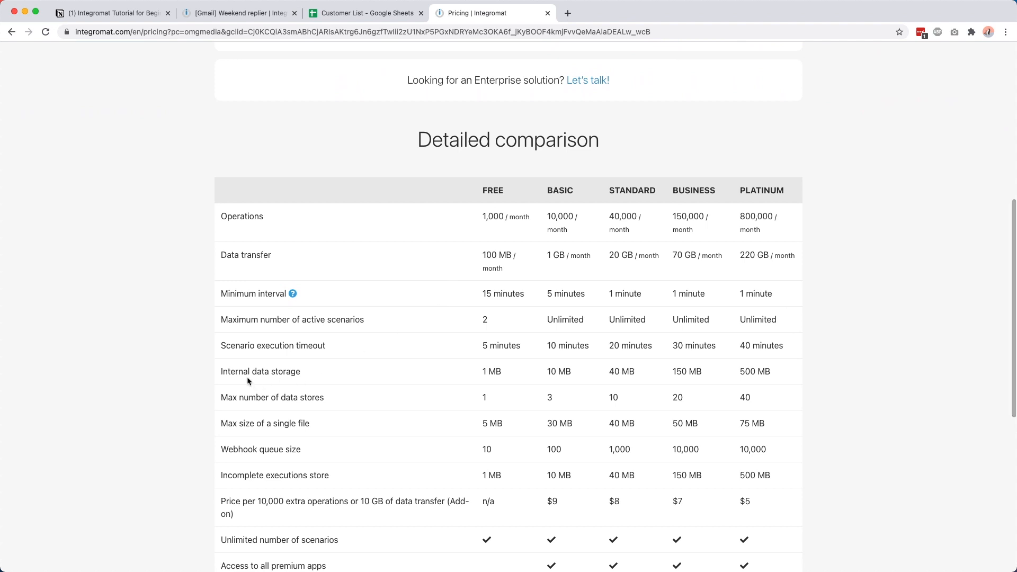
{"action": "double_click", "coordinate": [235, 316]}
{"action": "left_click_drag", "start_coordinate": [235, 316], "coordinate": [346, 319]}
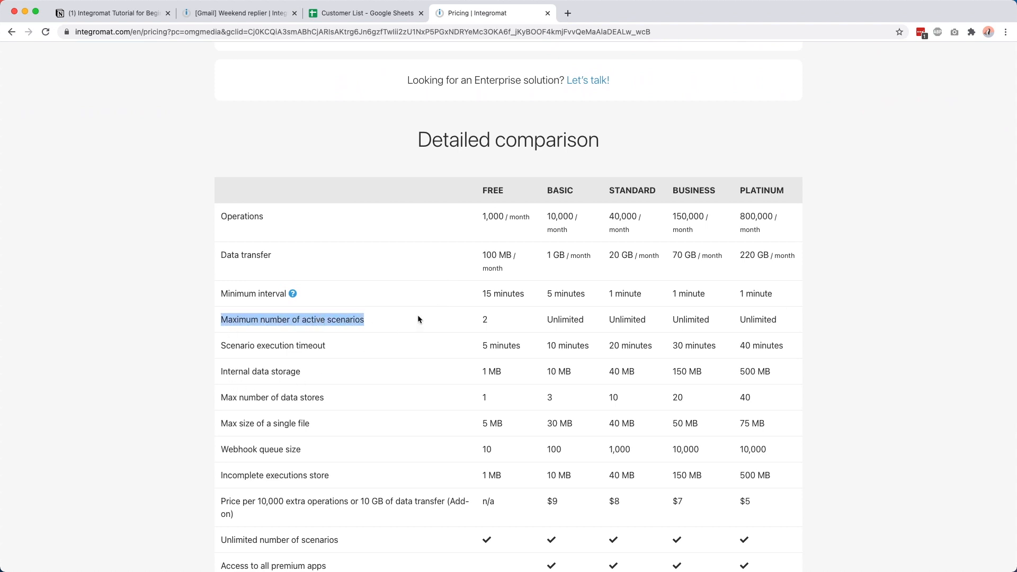
{"action": "left_click", "coordinate": [495, 320]}
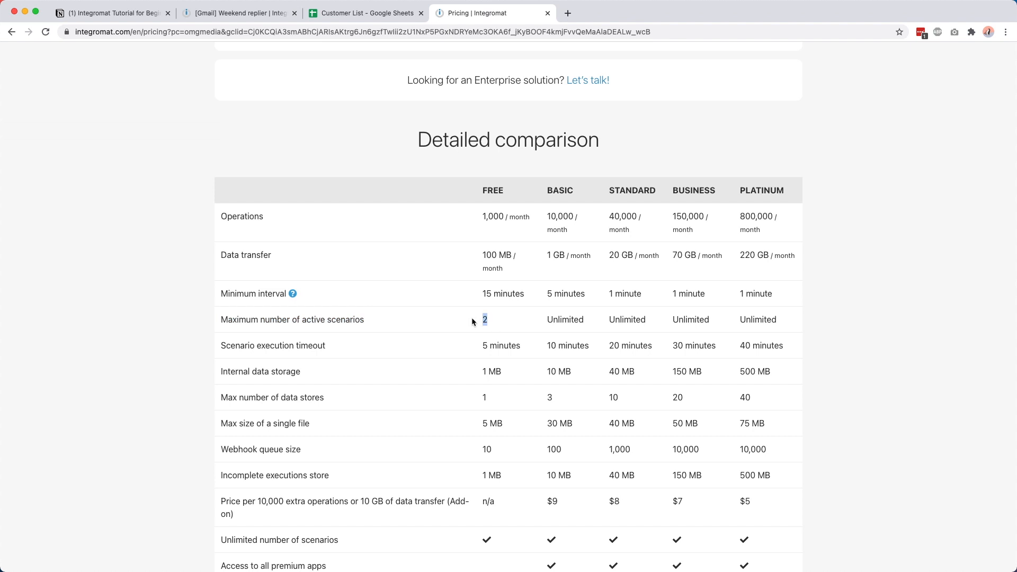
{"action": "left_click", "coordinate": [484, 319]}
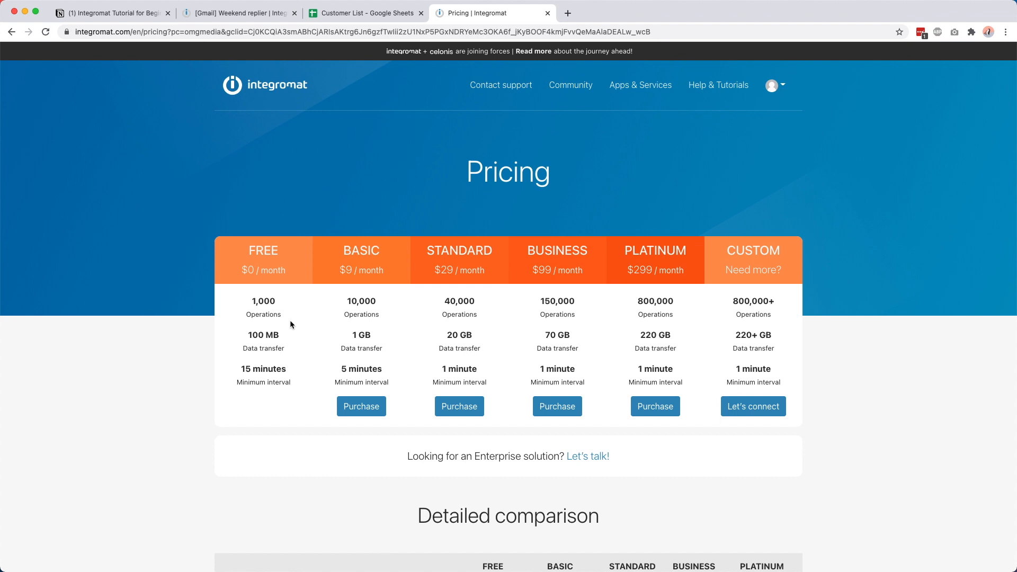
{"action": "double_click", "coordinate": [361, 251]}
{"action": "left_click", "coordinate": [394, 257]}
Step: Open the Weekend replier scenario and move its Send an email module further right
{"action": "left_click", "coordinate": [127, 13]}
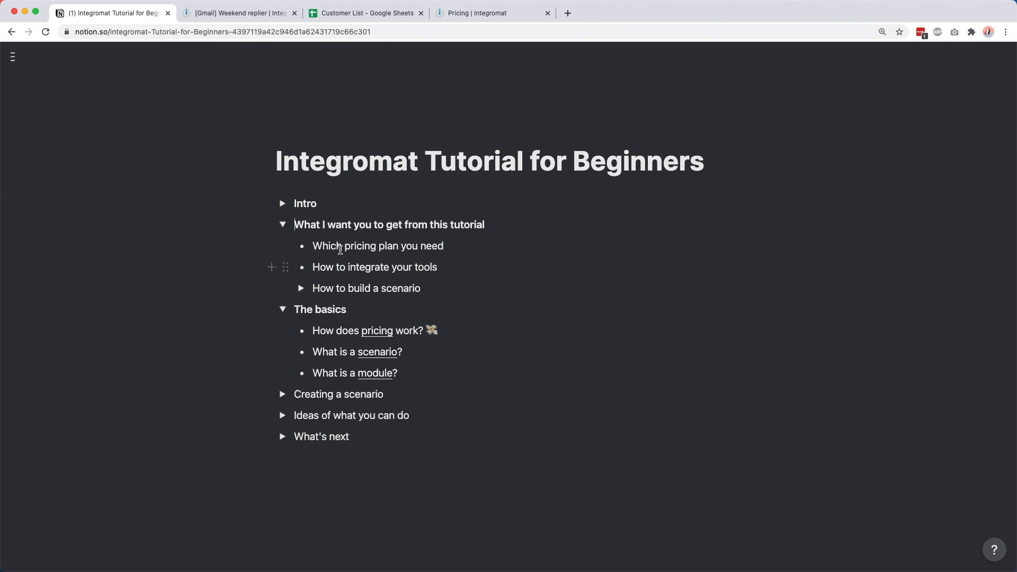
{"action": "left_click", "coordinate": [223, 13]}
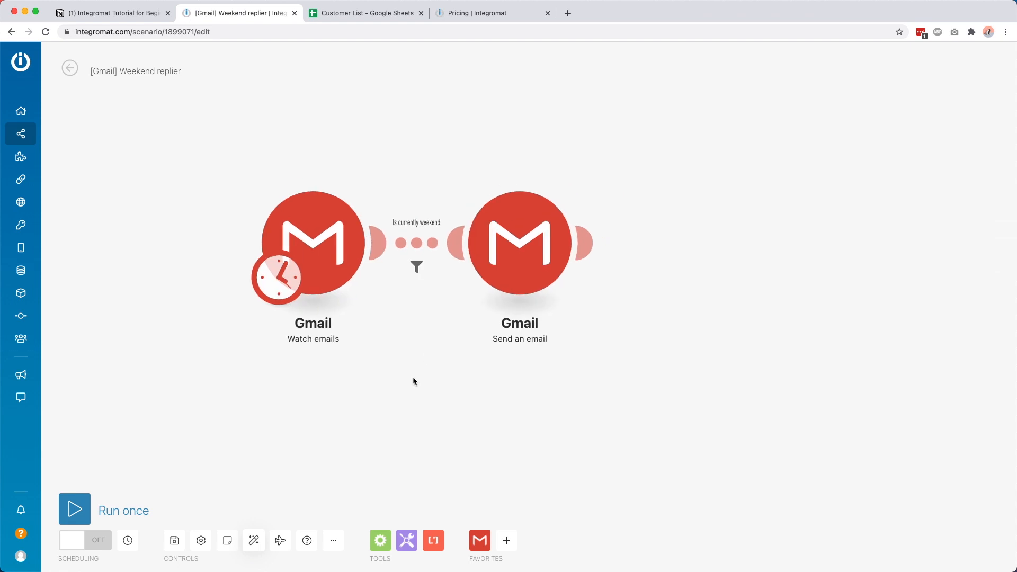
{"action": "left_click_drag", "start_coordinate": [425, 358], "coordinate": [472, 340]}
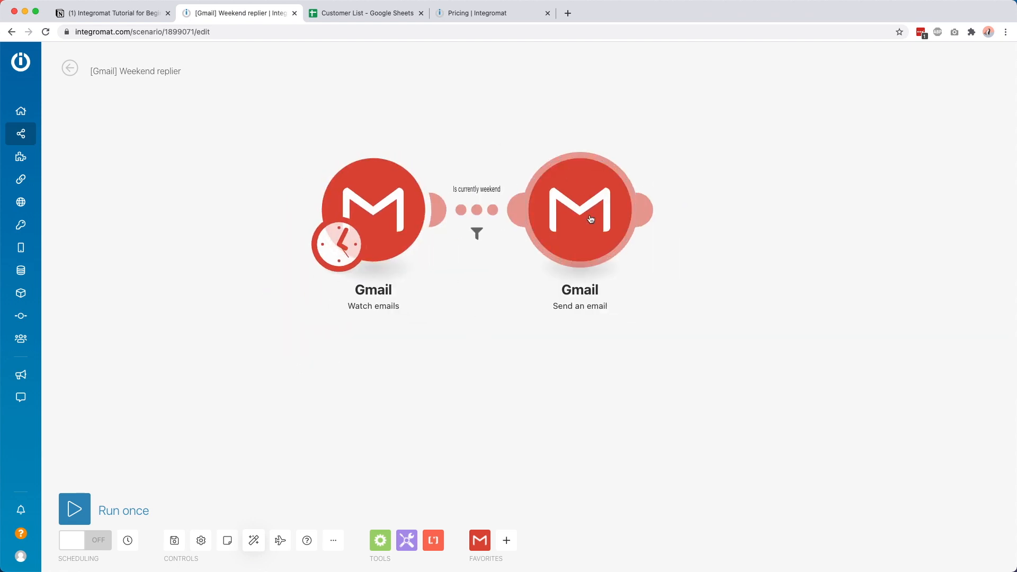
{"action": "left_click_drag", "start_coordinate": [589, 214], "coordinate": [649, 215]}
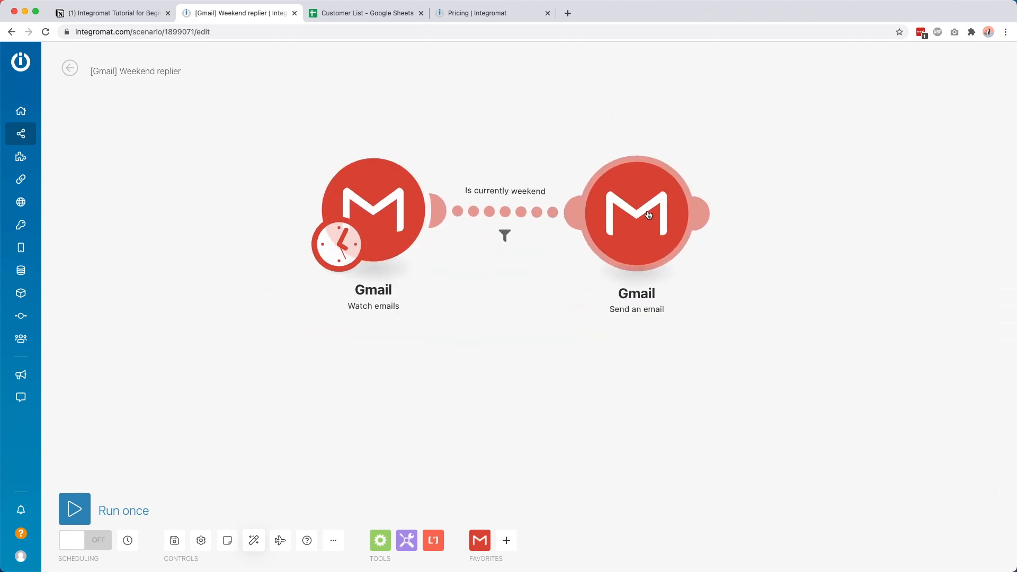
Step: Start a 'drive' module after Send an email, discard it, and return to Notion
{"action": "left_click", "coordinate": [708, 212]}
{"action": "type", "text": "drive"}
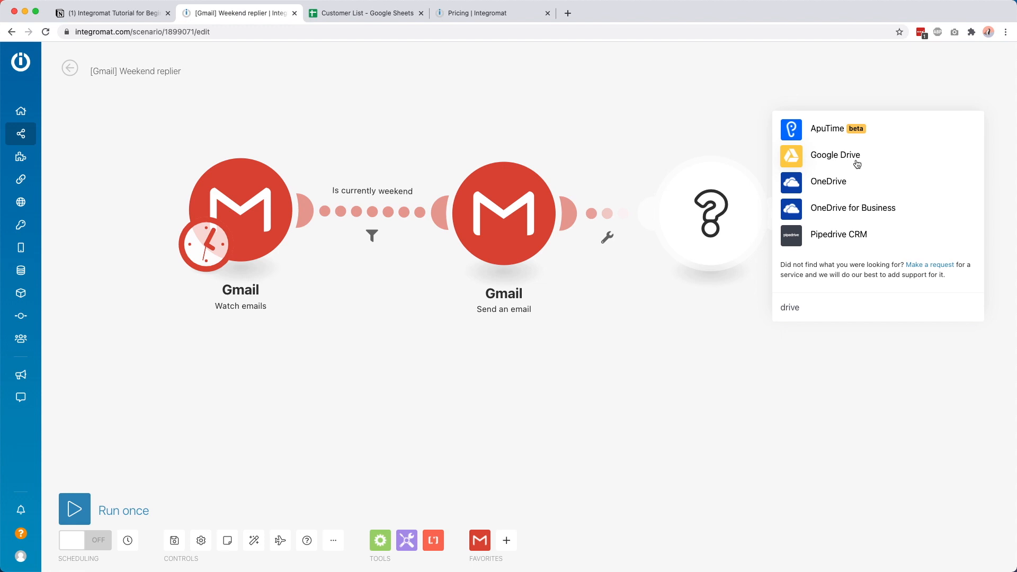
{"action": "left_click", "coordinate": [697, 129]}
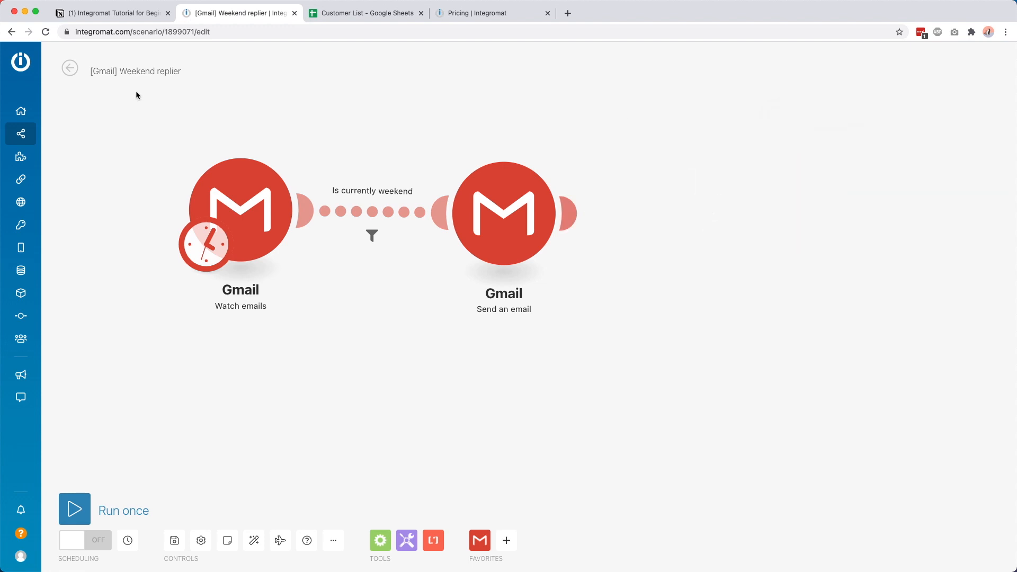
{"action": "left_click", "coordinate": [106, 13]}
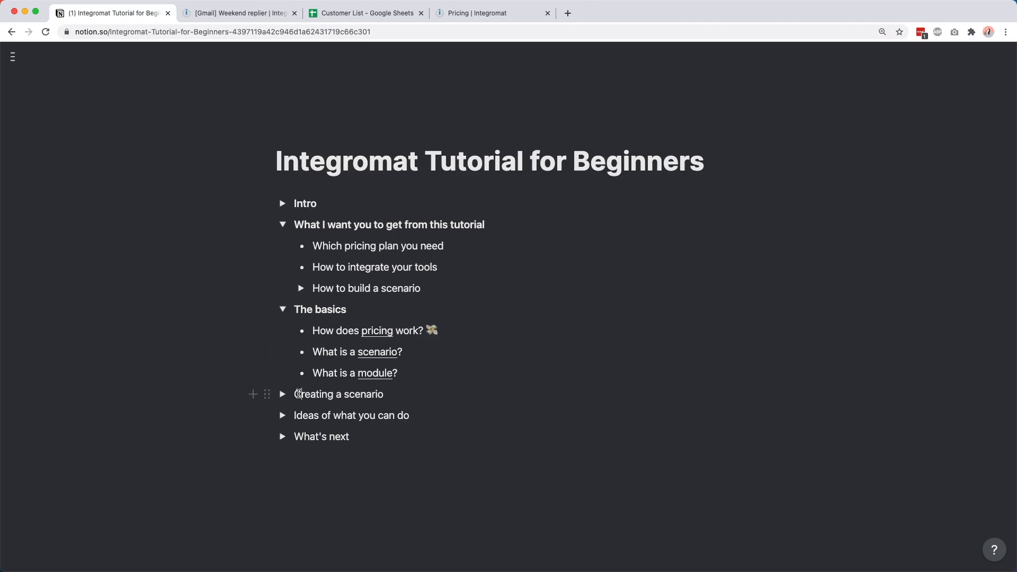
Step: Expand 'Creating a scenario' in Notion, then go to Integromat's All scenarios list
{"action": "left_click", "coordinate": [282, 394]}
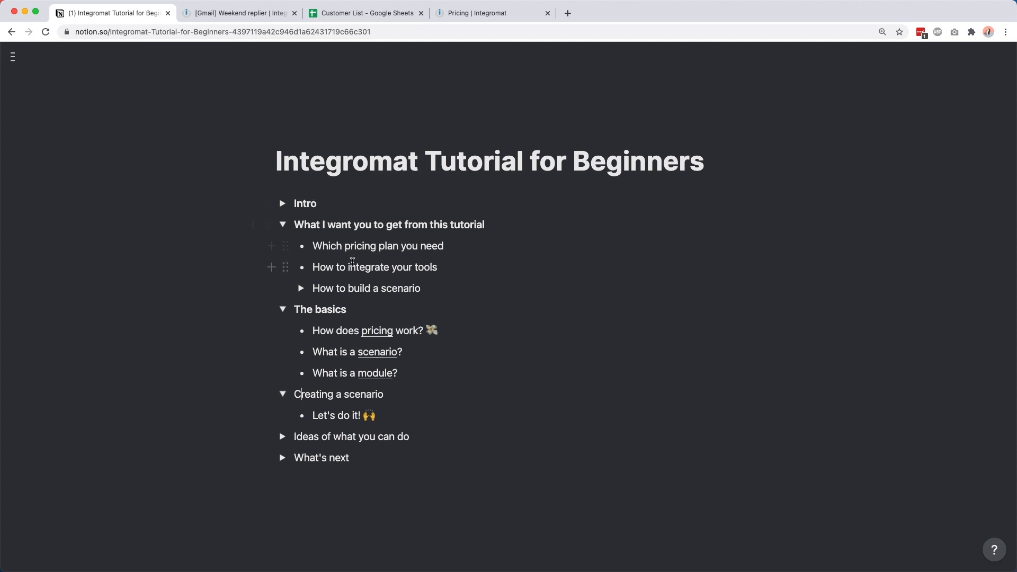
{"action": "scroll", "coordinate": [352, 262], "scroll_direction": "down", "scroll_amount": 3}
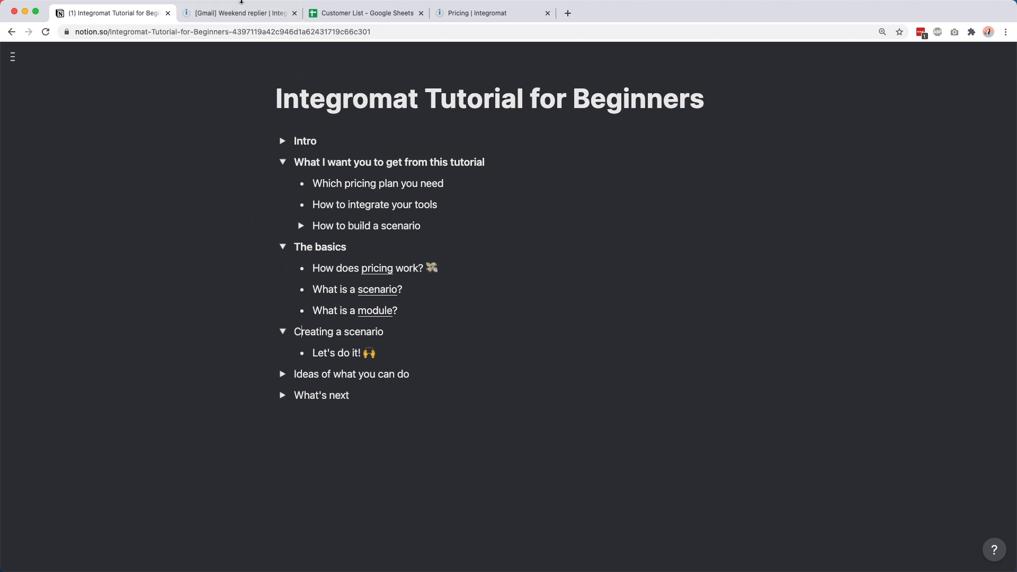
{"action": "left_click", "coordinate": [240, 12]}
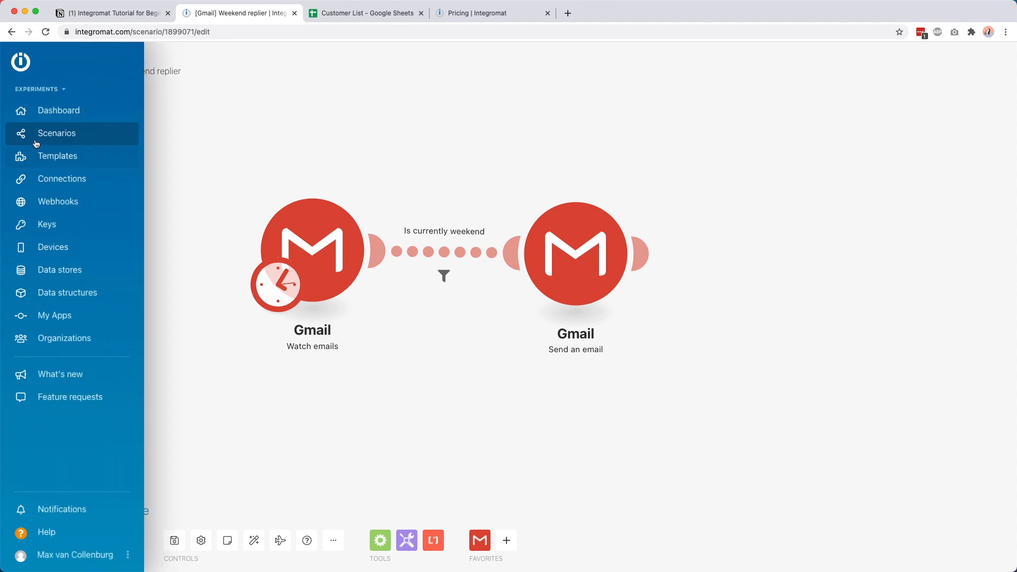
{"action": "left_click", "coordinate": [30, 135]}
Step: Leave the Weekend replier and create a new scenario, skipping the services selection
{"action": "left_click", "coordinate": [539, 175]}
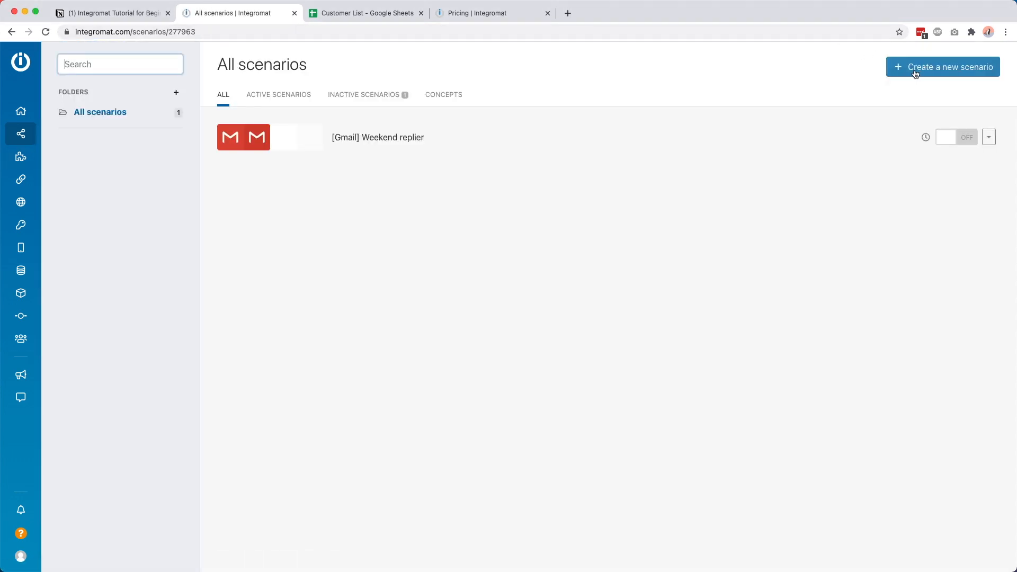
{"action": "left_click", "coordinate": [919, 73]}
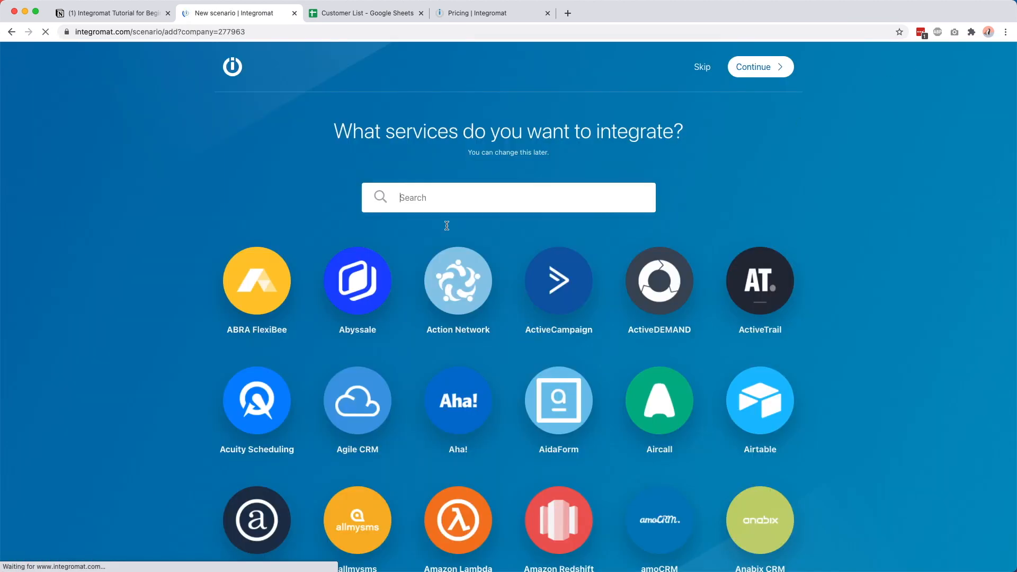
{"action": "left_click", "coordinate": [499, 194]}
{"action": "type", "text": "gmail"}
{"action": "key", "text": "super+a"}
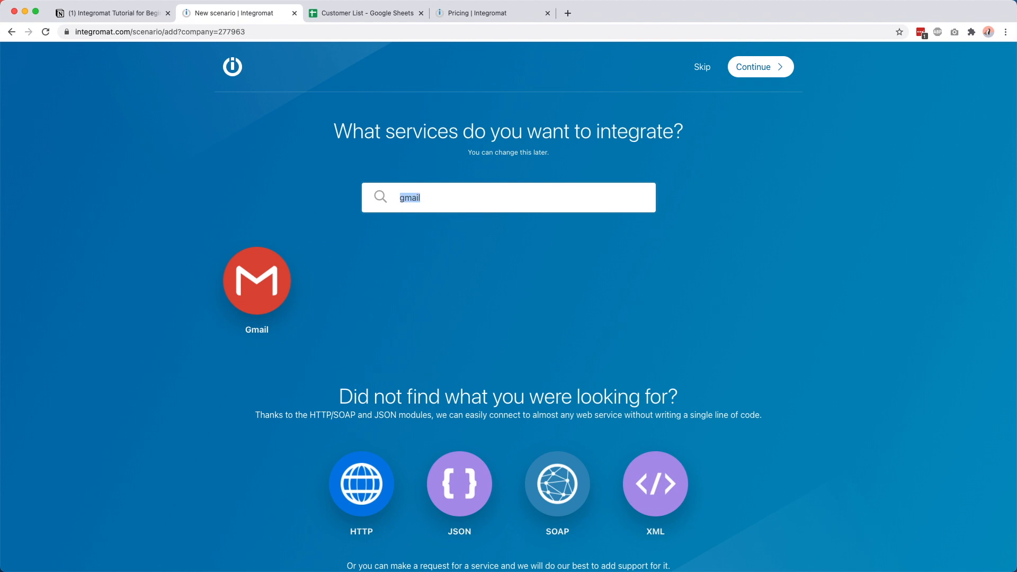
{"action": "key", "text": "BackSpace"}
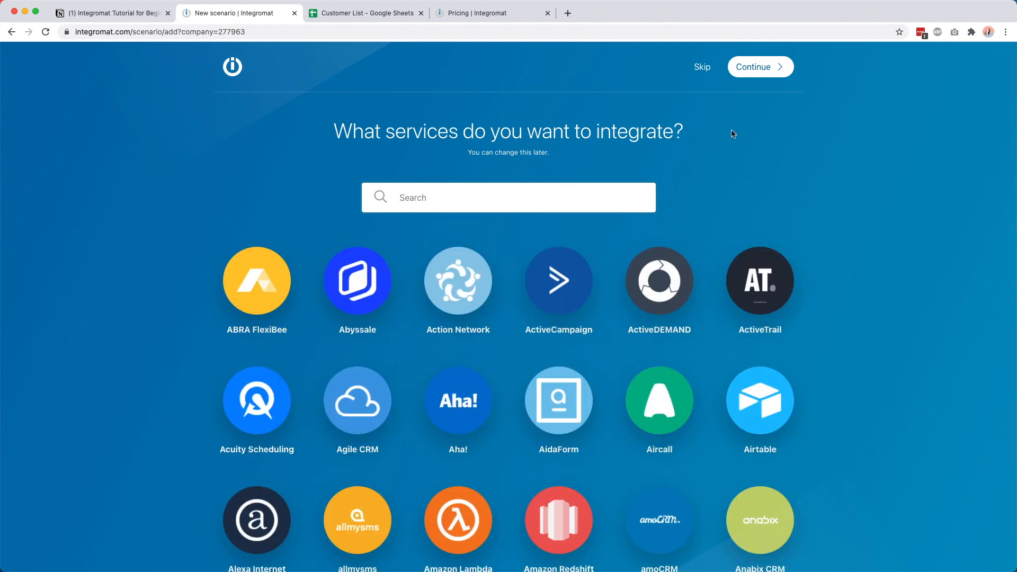
{"action": "left_click", "coordinate": [704, 68]}
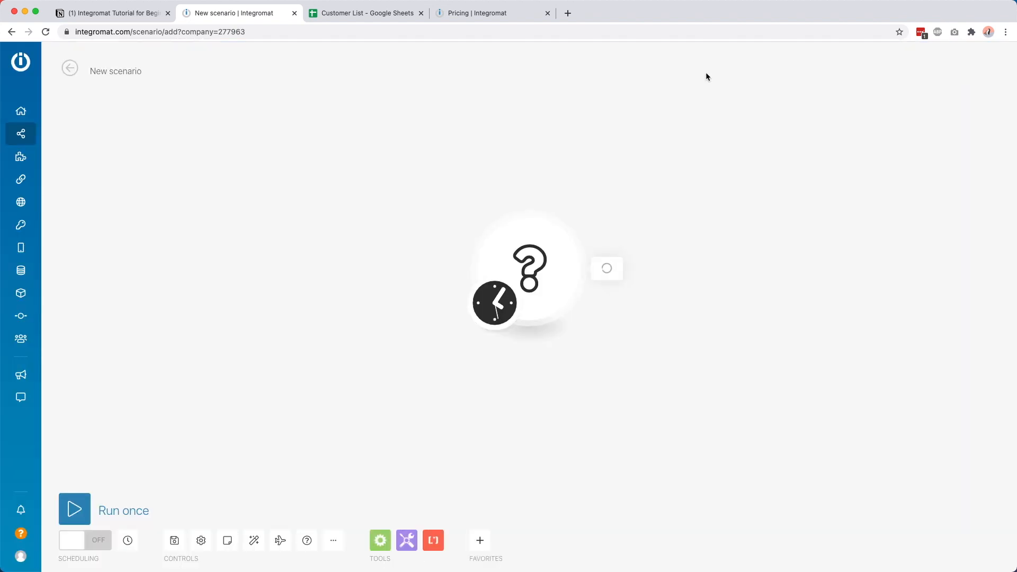
{"action": "left_click", "coordinate": [554, 280]}
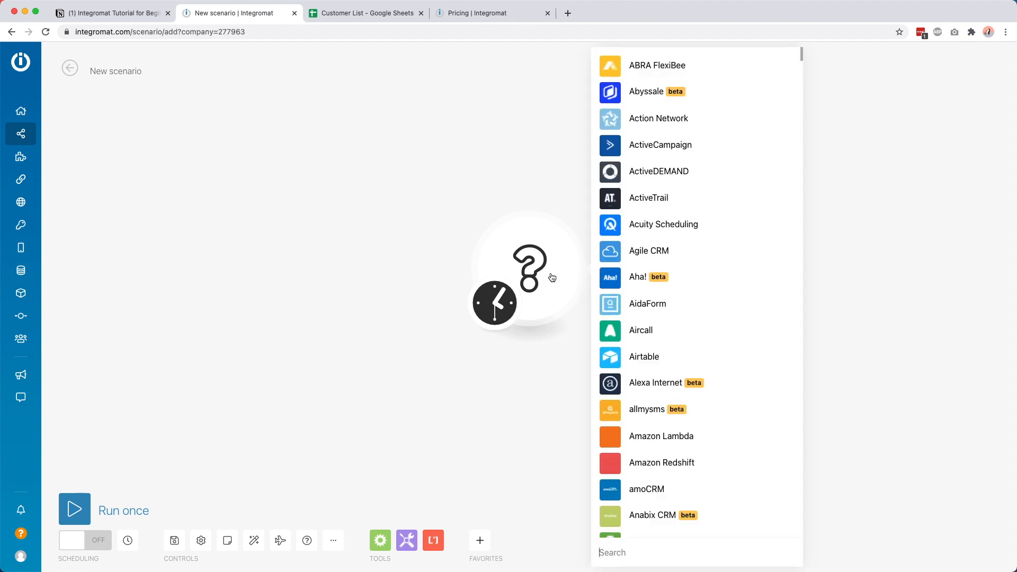
{"action": "left_click", "coordinate": [610, 554]}
{"action": "type", "text": "gmail"}
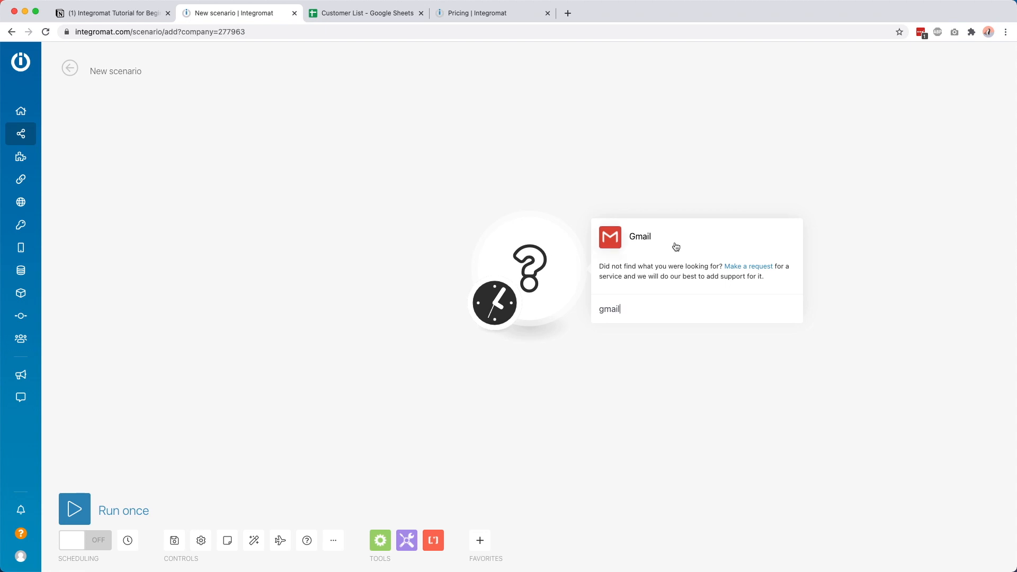
{"action": "left_click", "coordinate": [652, 246]}
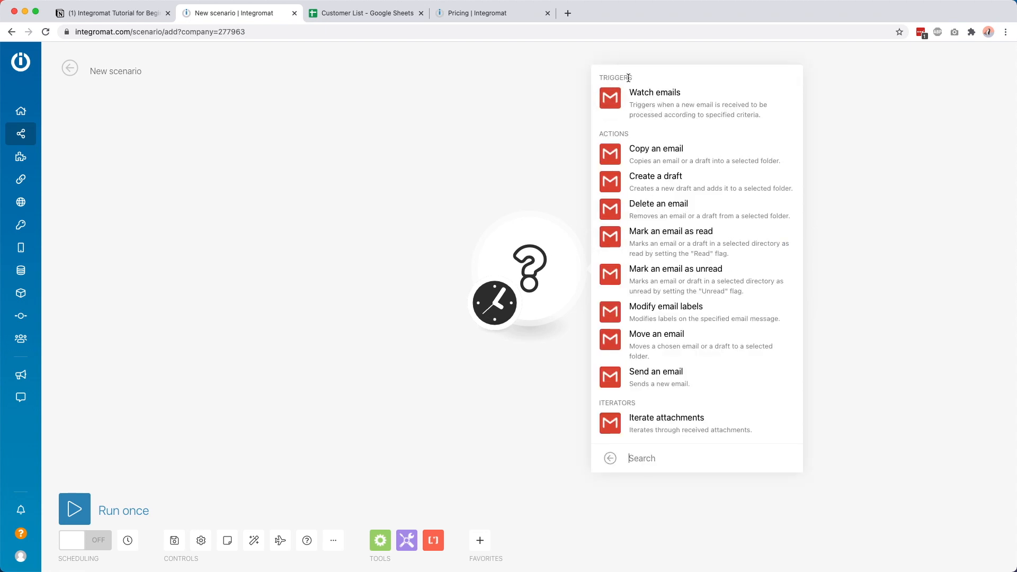
{"action": "left_click", "coordinate": [640, 93]}
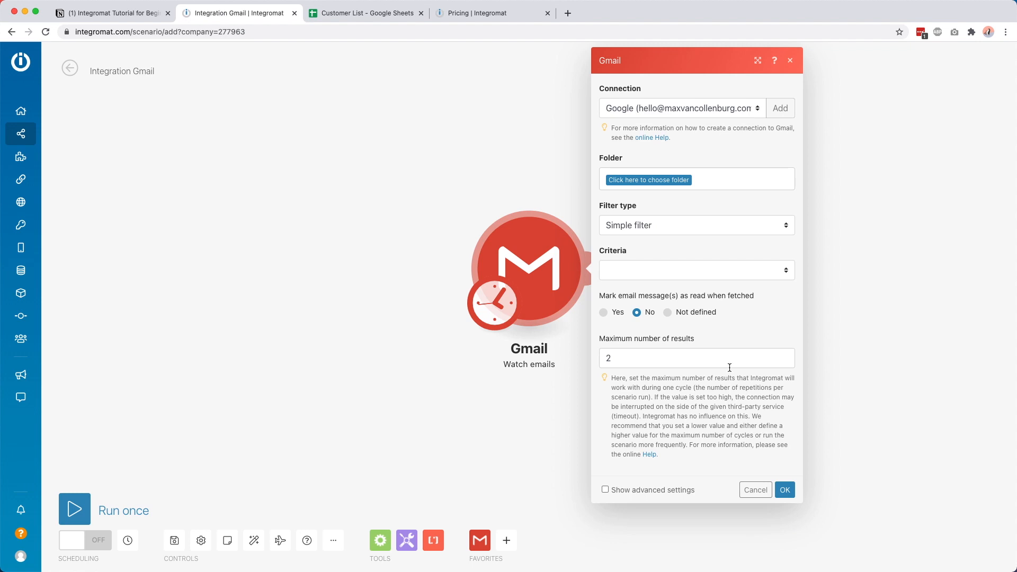
Step: Configure Watch emails for the Inbox, Simple filter, unread emails only, 20 maximum results
{"action": "left_click", "coordinate": [632, 181]}
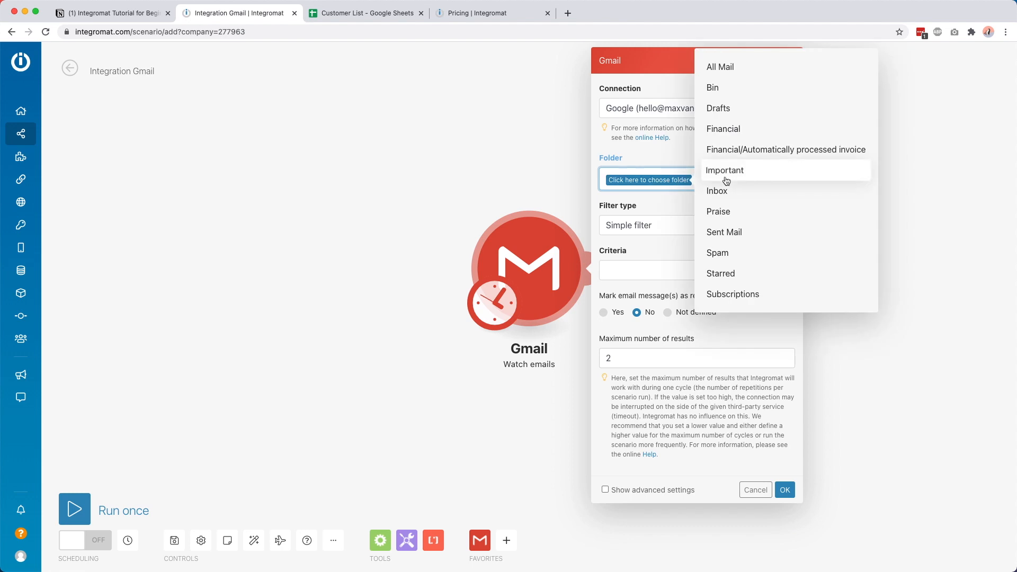
{"action": "left_click", "coordinate": [718, 189]}
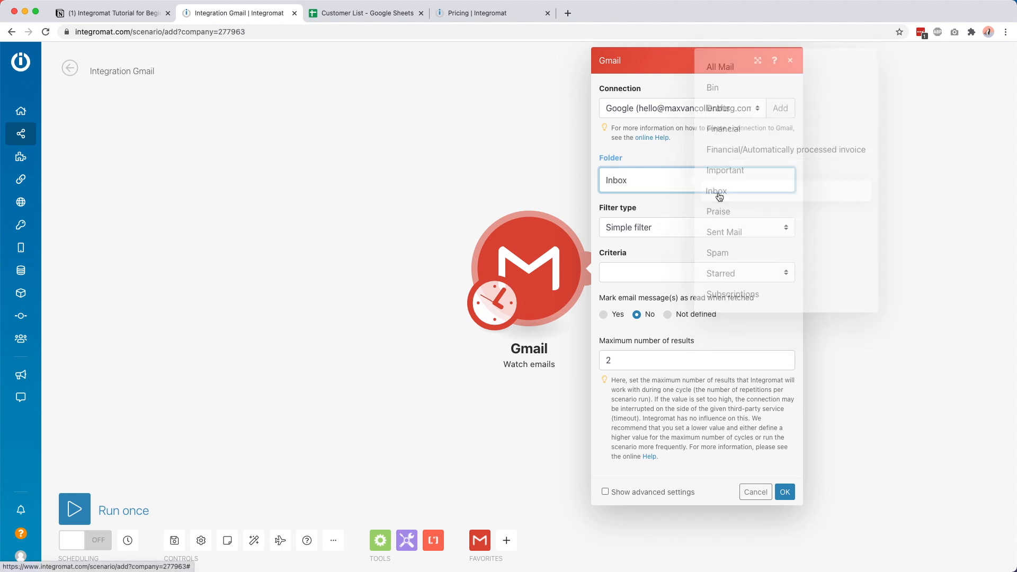
{"action": "left_click", "coordinate": [626, 225]}
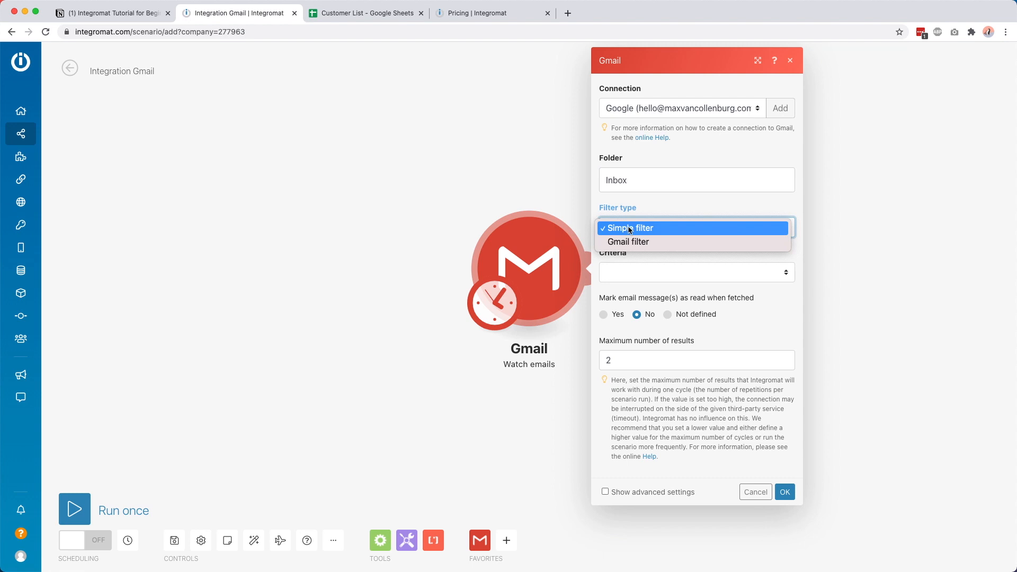
{"action": "left_click", "coordinate": [614, 229]}
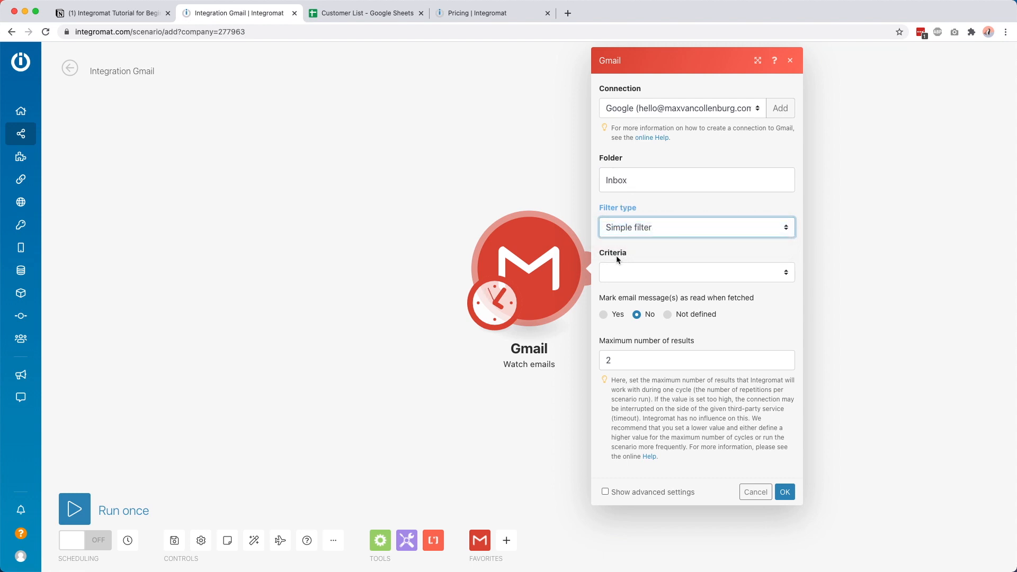
{"action": "left_click", "coordinate": [628, 277]}
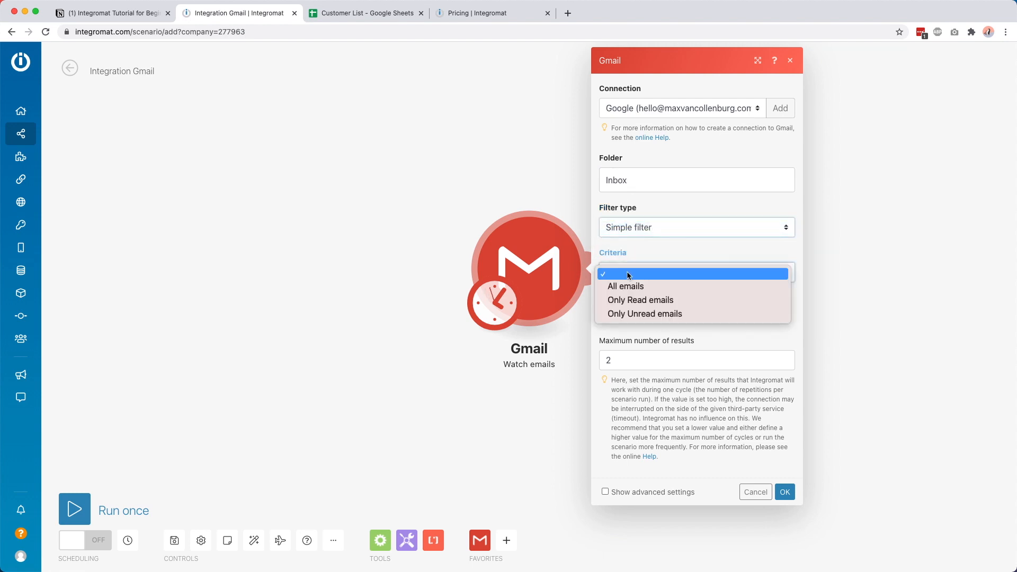
{"action": "left_click", "coordinate": [632, 314]}
{"action": "left_click", "coordinate": [644, 298]}
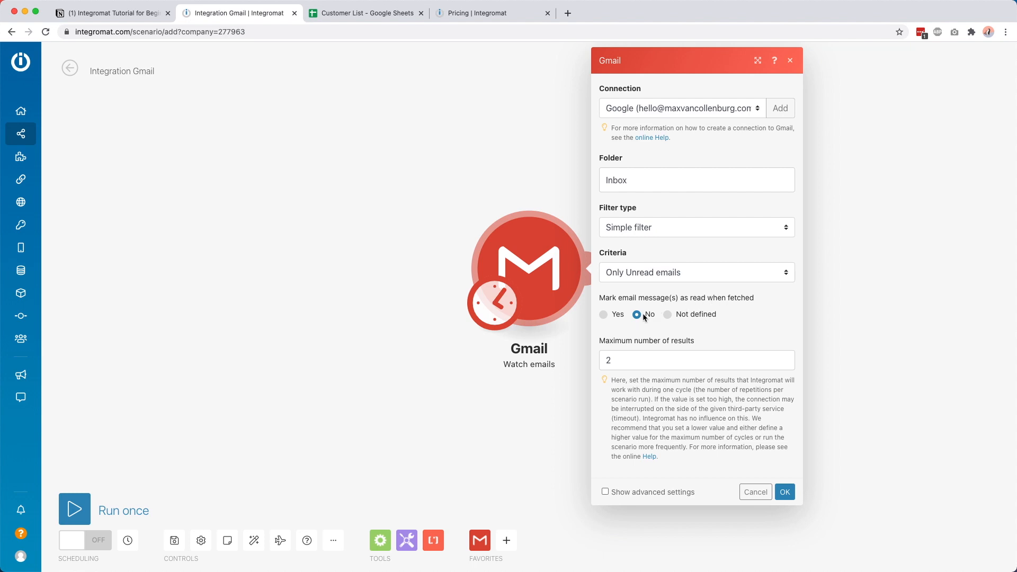
{"action": "left_click", "coordinate": [646, 359]}
{"action": "type", "text": "2"}
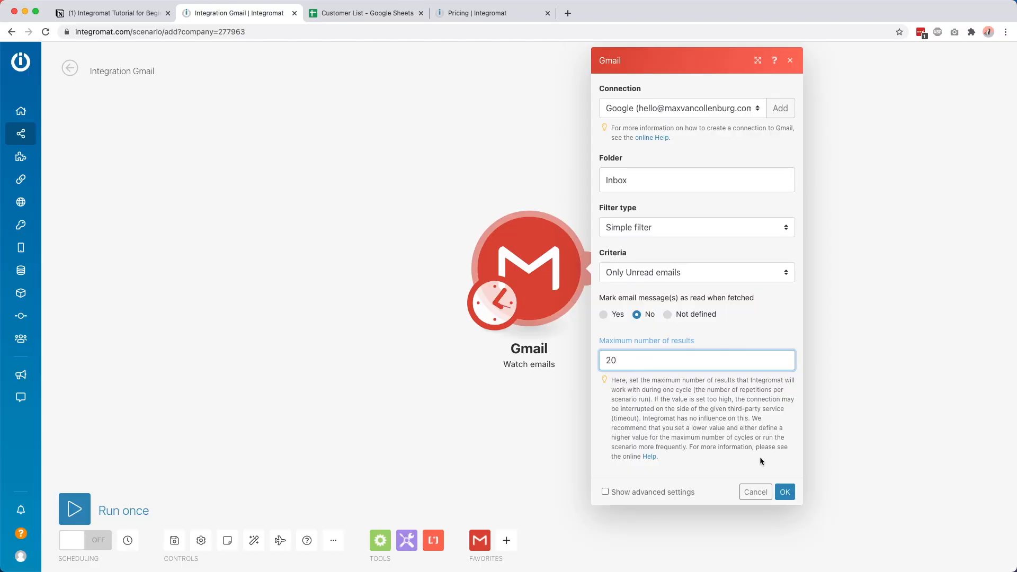
{"action": "left_click", "coordinate": [784, 494]}
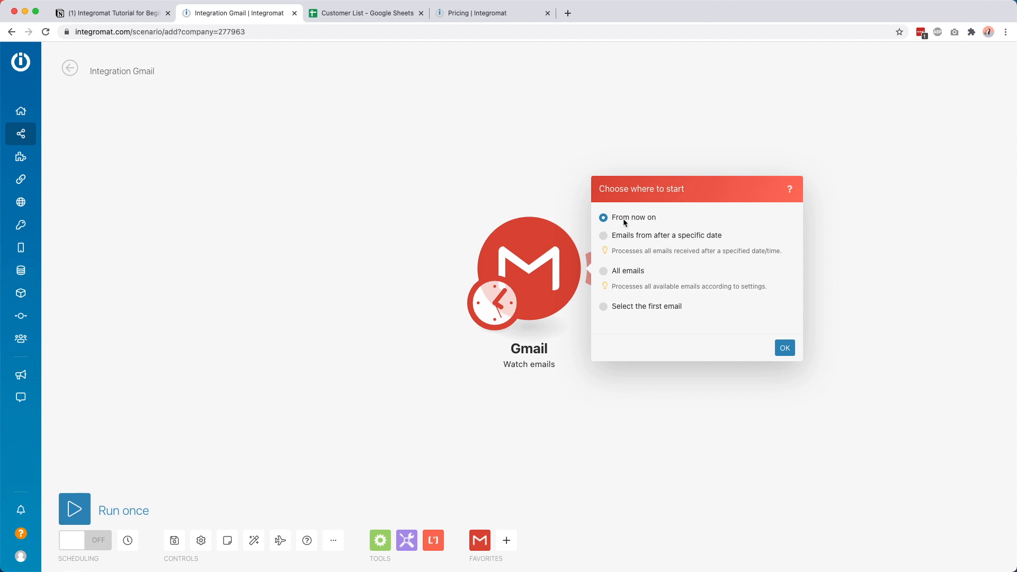
Step: Start processing emails 'From now on' and move the Gmail module to the canvas's upper left
{"action": "left_click", "coordinate": [785, 348]}
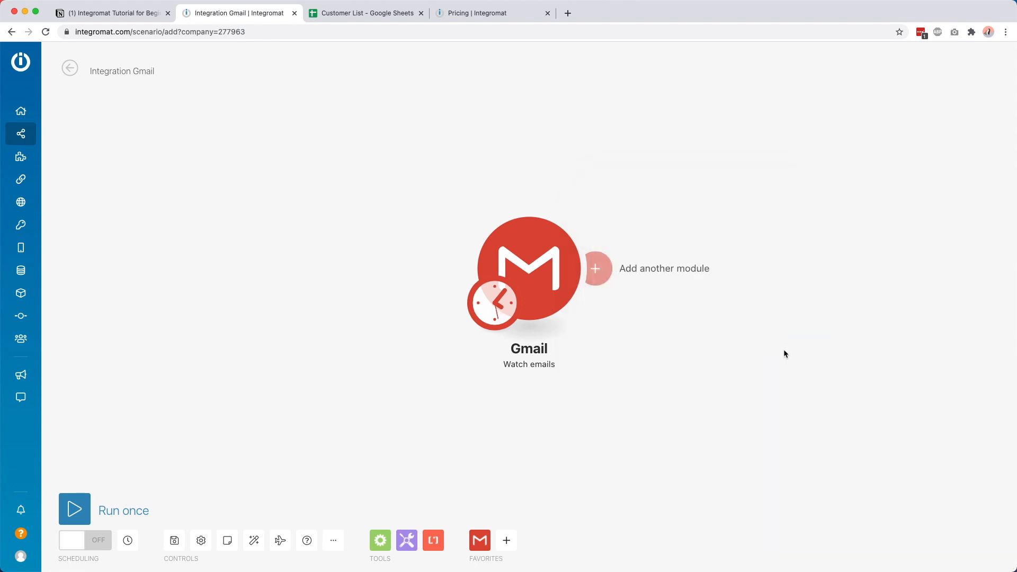
{"action": "left_click_drag", "start_coordinate": [524, 237], "coordinate": [263, 165]}
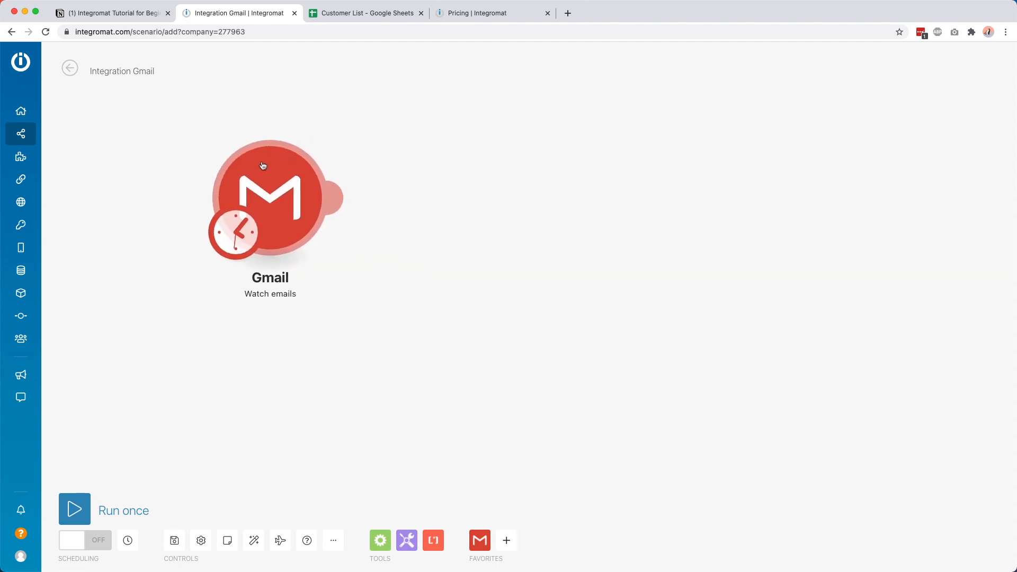
Step: Try the schedule's Once, Every day and Days of the week options, then return to regular intervals
{"action": "left_click", "coordinate": [245, 232]}
{"action": "left_click", "coordinate": [303, 190]}
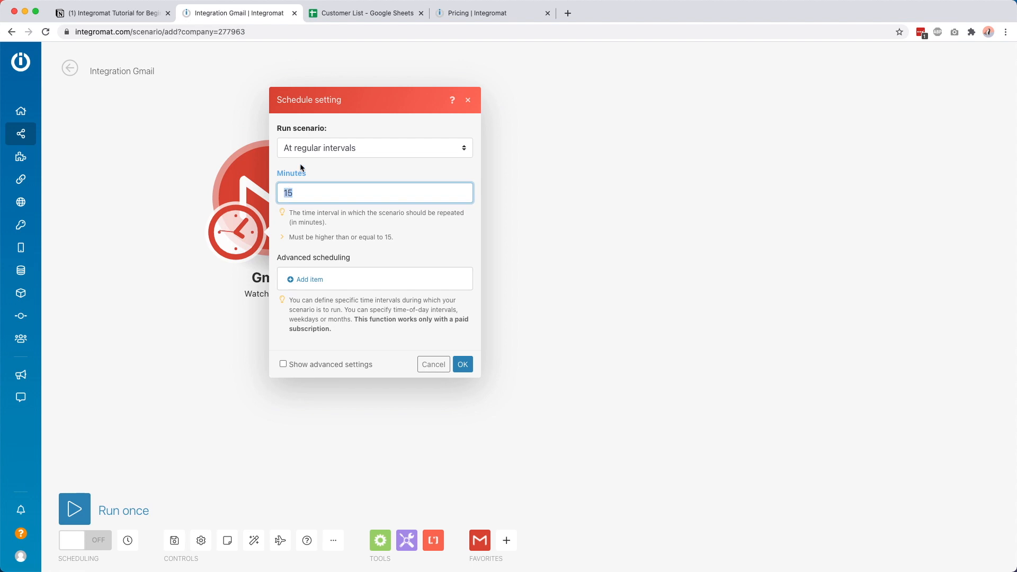
{"action": "left_click", "coordinate": [307, 148]}
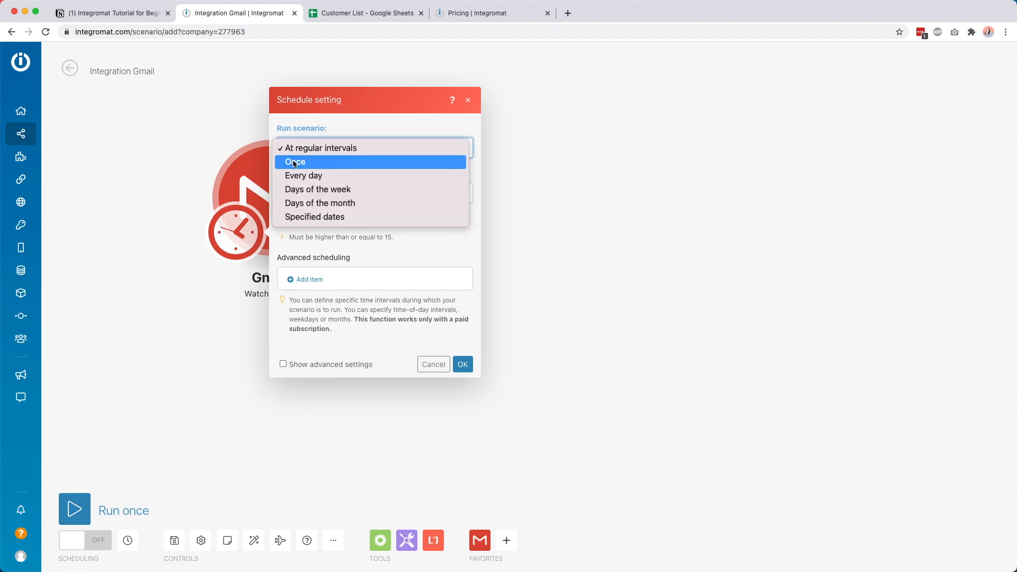
{"action": "left_click", "coordinate": [294, 162]}
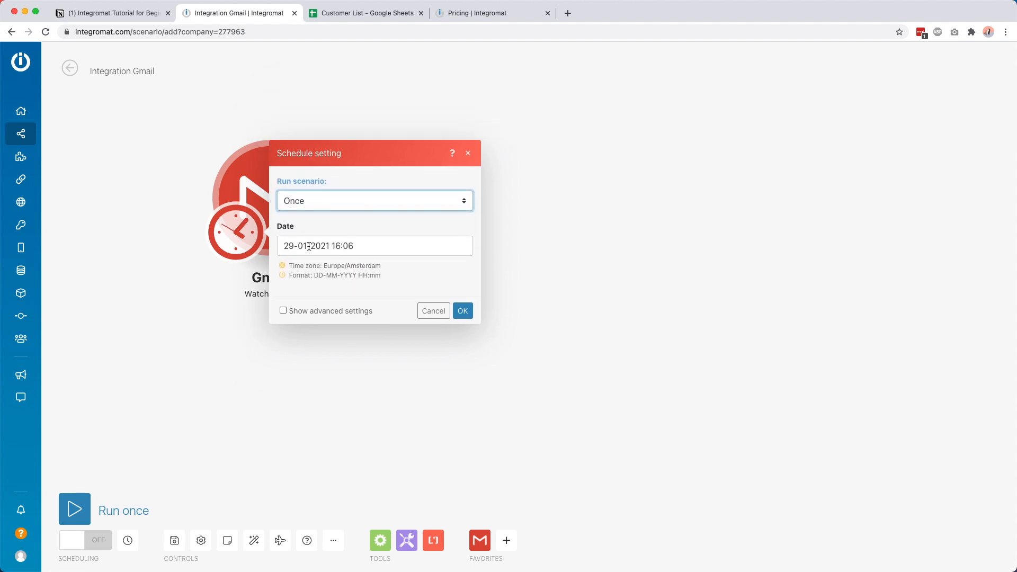
{"action": "left_click", "coordinate": [311, 202]}
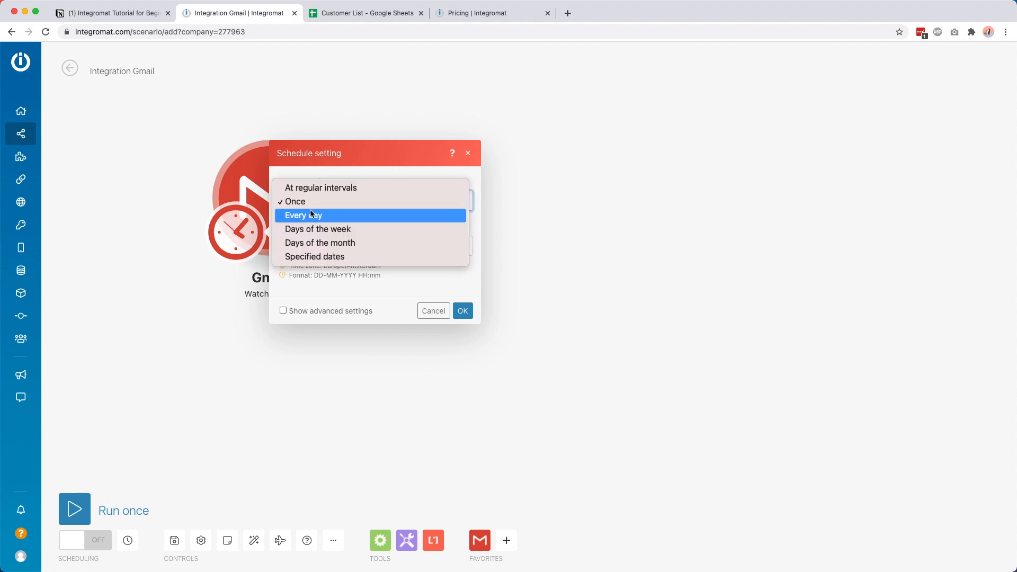
{"action": "left_click", "coordinate": [311, 215]}
{"action": "left_click", "coordinate": [327, 204]}
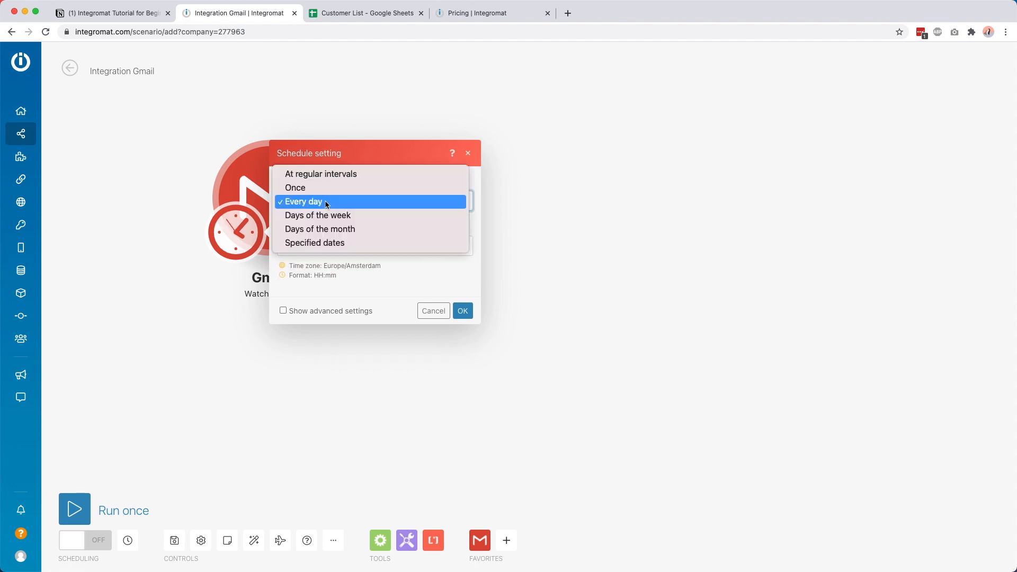
{"action": "left_click", "coordinate": [324, 215]}
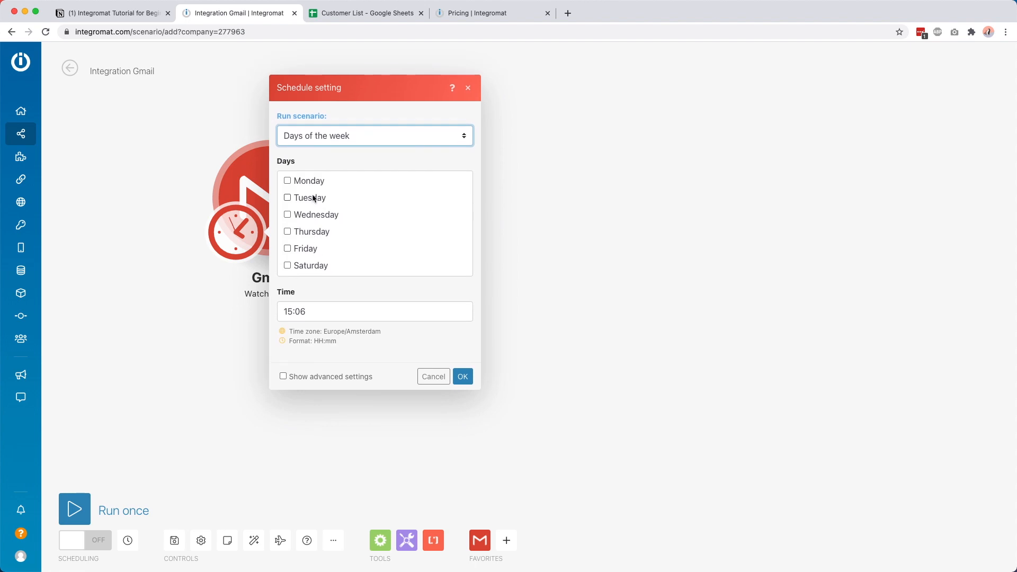
{"action": "left_click", "coordinate": [328, 136]}
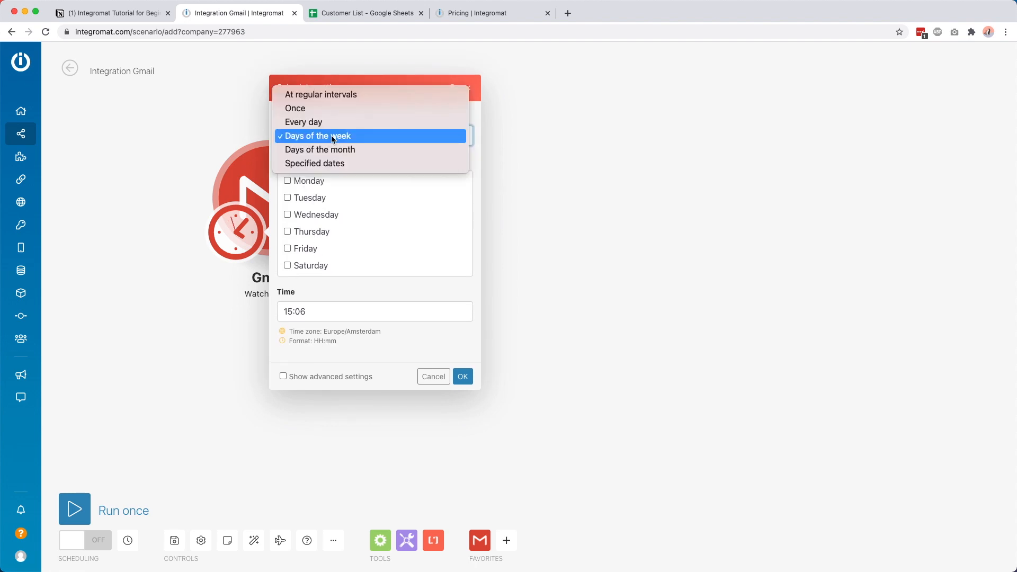
{"action": "left_click", "coordinate": [313, 97]}
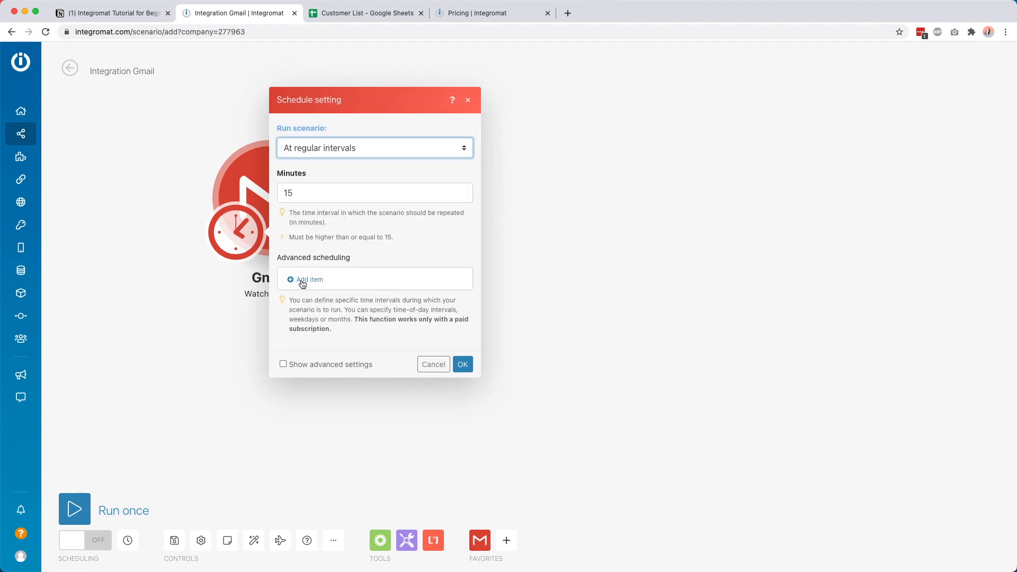
Step: Add an advanced scheduling window for Monday and Wednesday from 10 to 18
{"action": "left_click", "coordinate": [306, 279]}
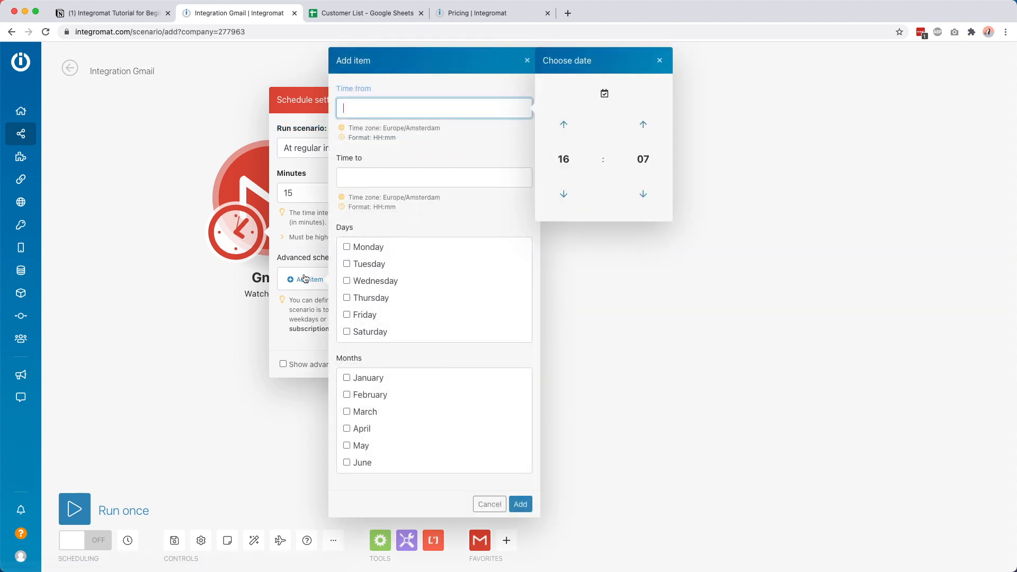
{"action": "left_click", "coordinate": [347, 248]}
{"action": "left_click", "coordinate": [347, 281]}
{"action": "left_click", "coordinate": [371, 111]}
{"action": "left_click", "coordinate": [563, 159]}
{"action": "left_click", "coordinate": [613, 147]}
{"action": "left_click", "coordinate": [428, 145]}
{"action": "left_click", "coordinate": [412, 175]}
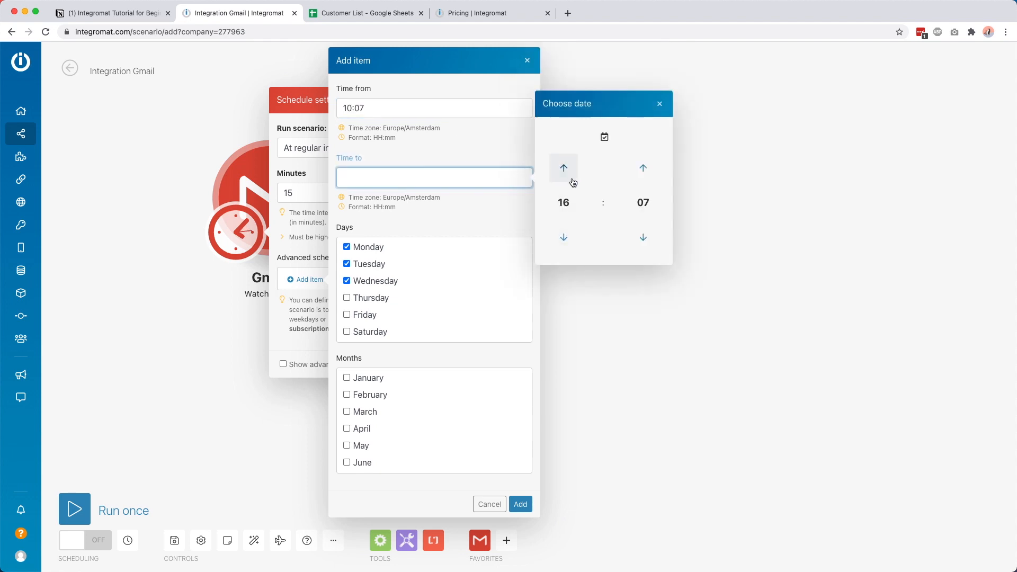
{"action": "left_click", "coordinate": [563, 201]}
{"action": "left_click", "coordinate": [618, 217]}
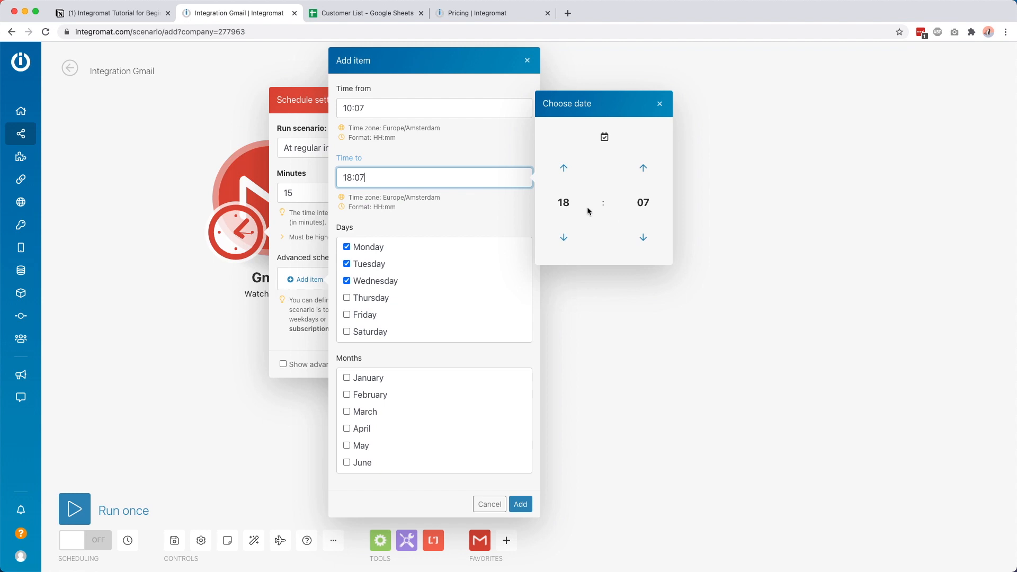
{"action": "left_click", "coordinate": [466, 217]}
Step: Adjust the window's minute fields, then discard the window and close the schedule settings
{"action": "left_click", "coordinate": [404, 108]}
{"action": "key", "text": "BackSpace"}
{"action": "left_click", "coordinate": [377, 171]}
{"action": "key", "text": "BackSpace"}
{"action": "type", "text": "0"}
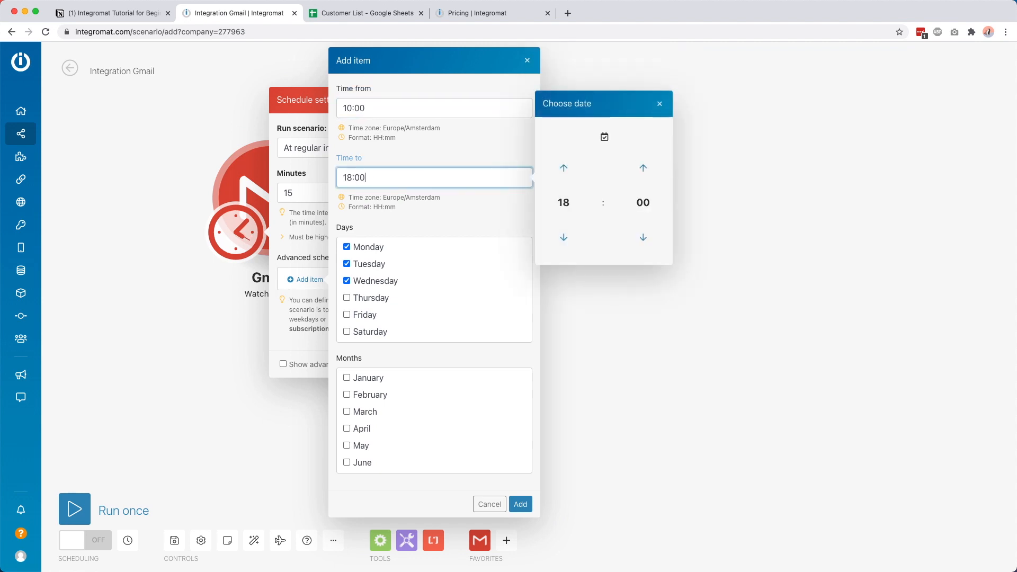
{"action": "left_click", "coordinate": [489, 504]}
{"action": "left_click", "coordinate": [463, 365]}
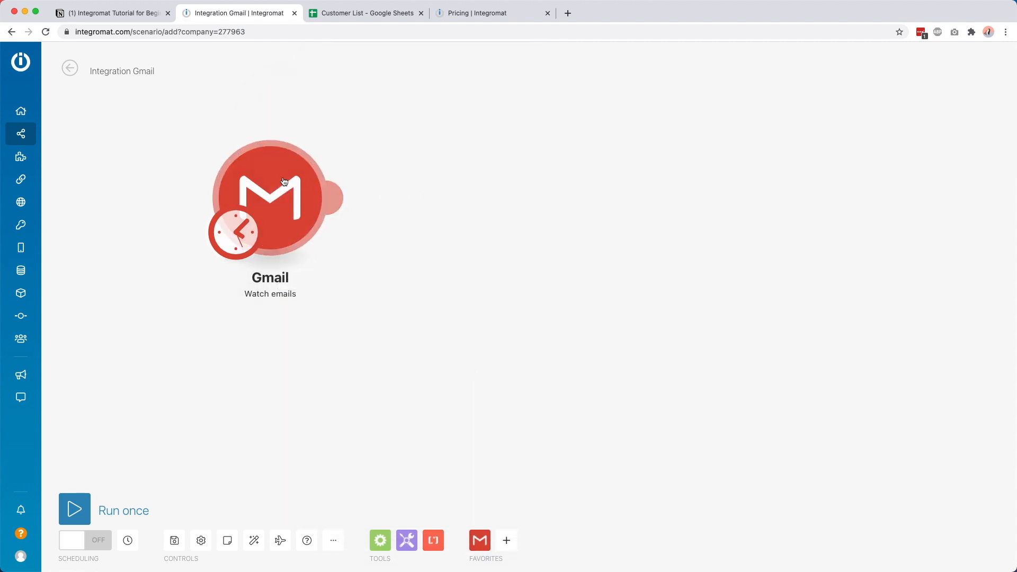
Step: Change the regular interval from 15 to 30 minutes and save the schedule
{"action": "left_click", "coordinate": [236, 233]}
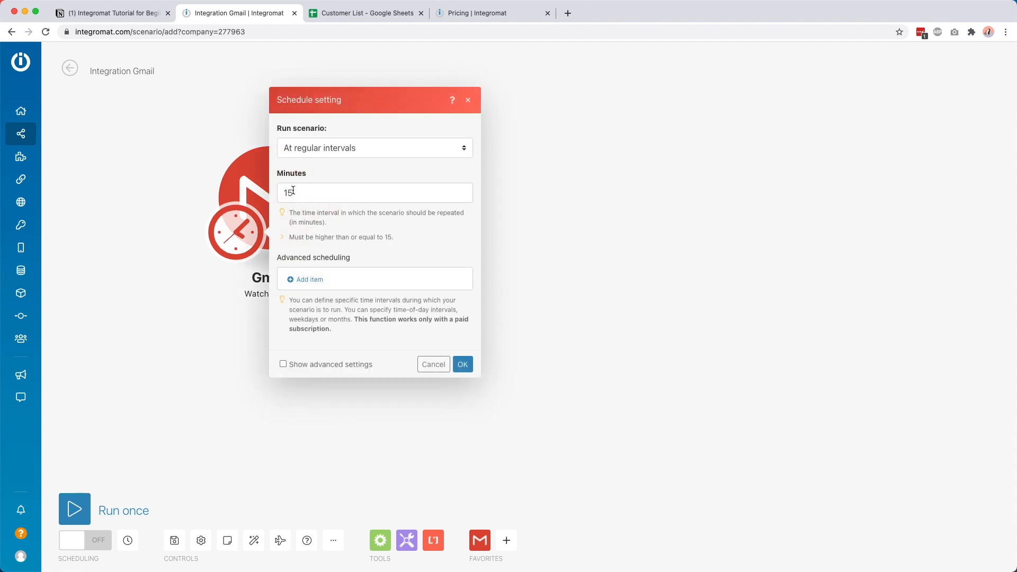
{"action": "double_click", "coordinate": [292, 192]}
{"action": "type", "text": "30"}
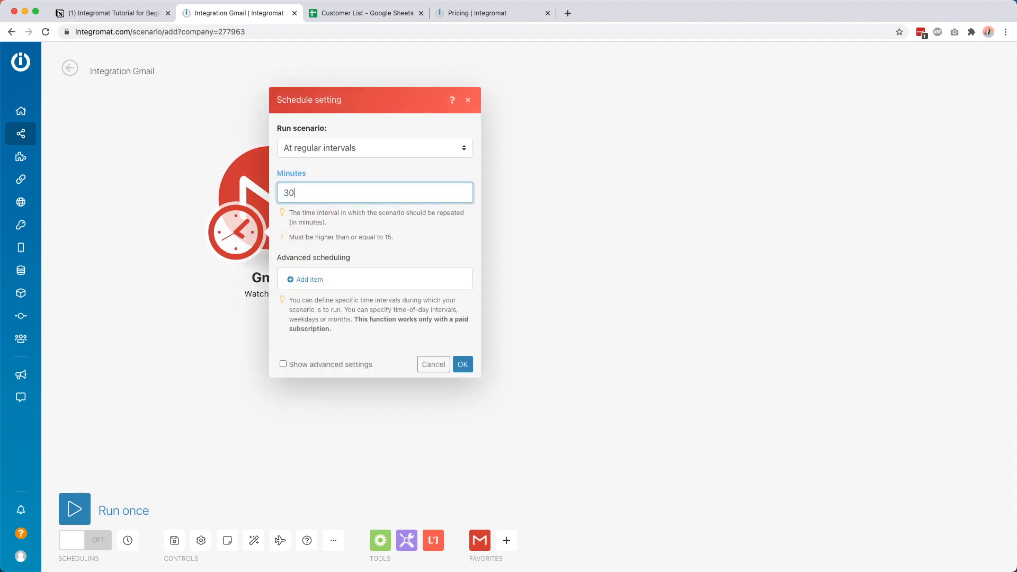
{"action": "left_click", "coordinate": [462, 364]}
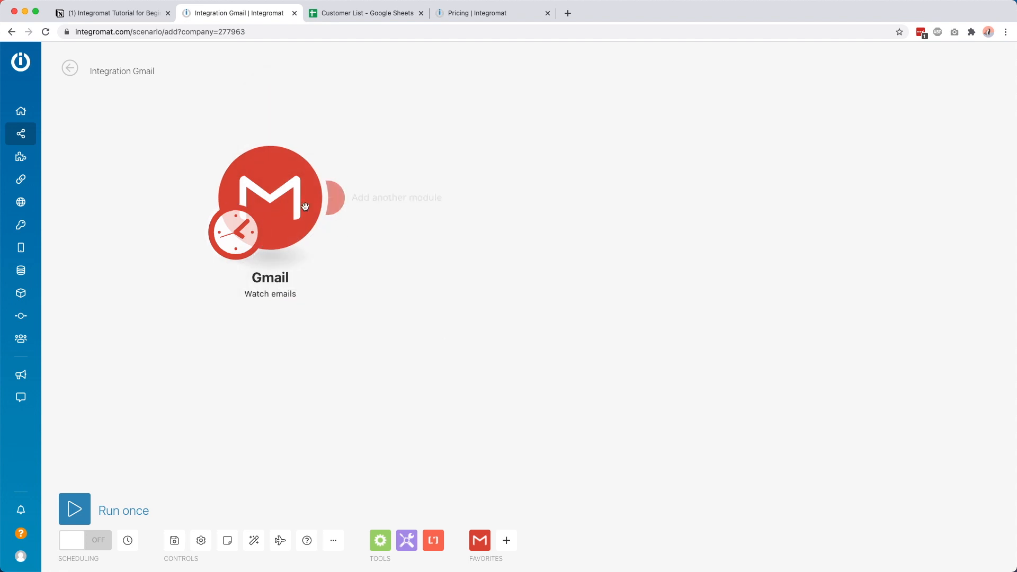
Step: Nudge the trigger lower and add a Gmail 'Send an email' module after it
{"action": "left_click_drag", "start_coordinate": [303, 193], "coordinate": [304, 257]}
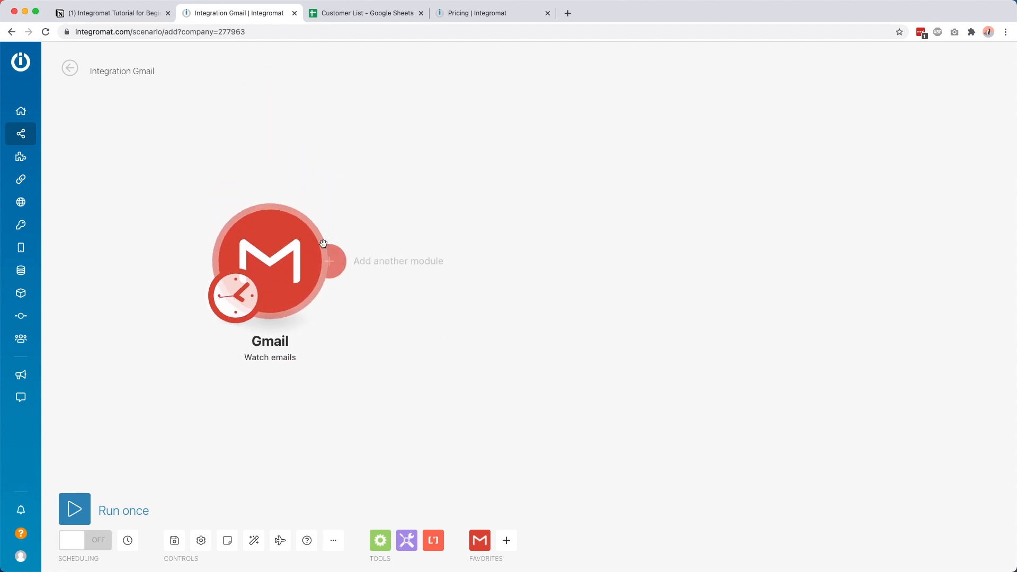
{"action": "left_click", "coordinate": [348, 269]}
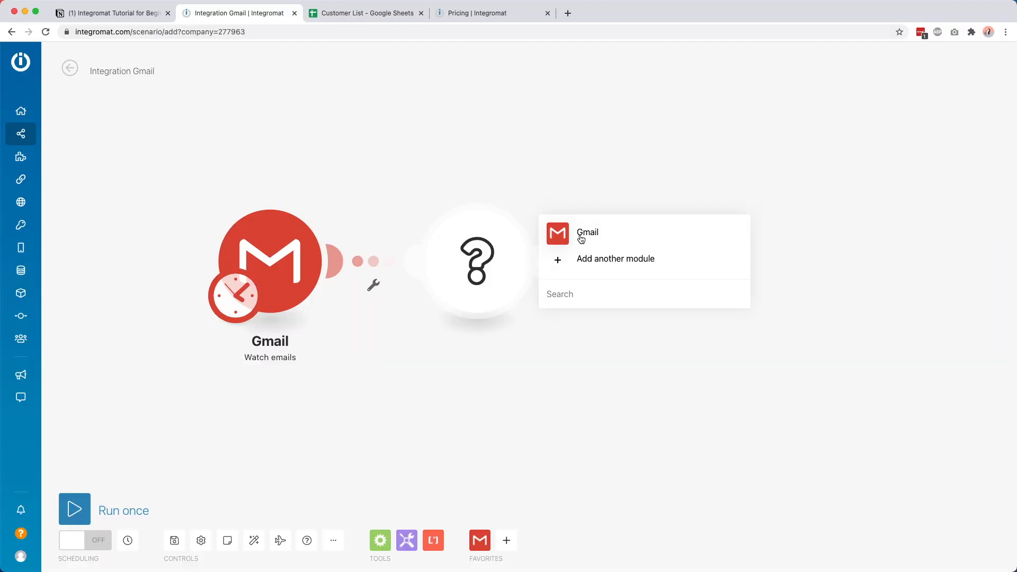
{"action": "left_click", "coordinate": [583, 231]}
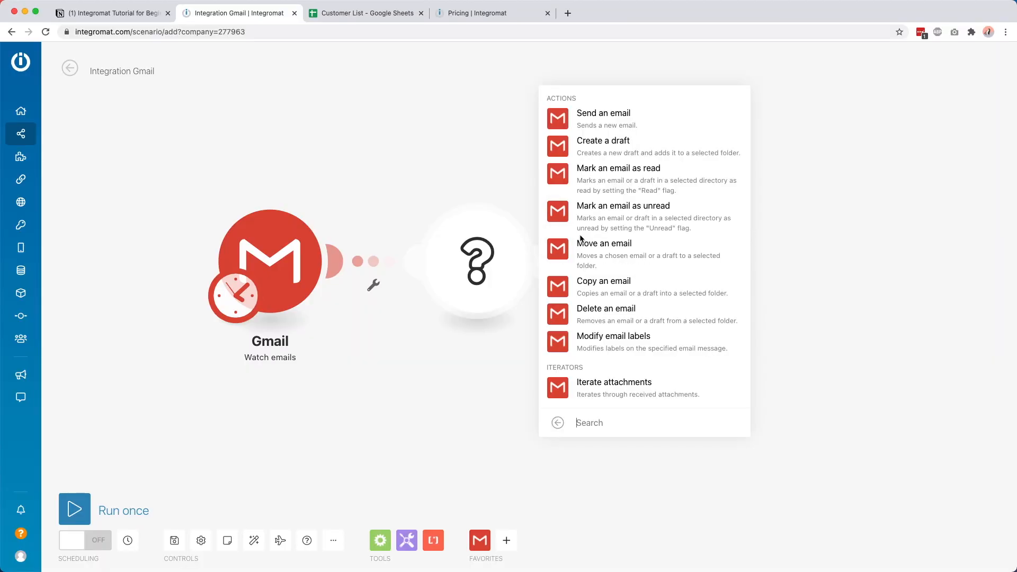
{"action": "left_click", "coordinate": [605, 120]}
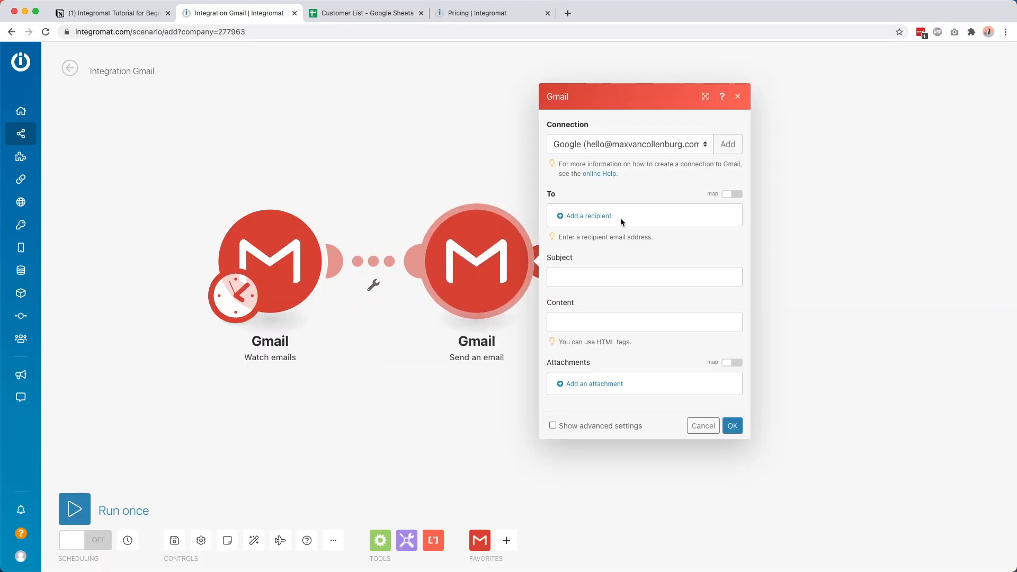
Step: Add the original sender's email address as the email recipient
{"action": "left_click", "coordinate": [571, 218]}
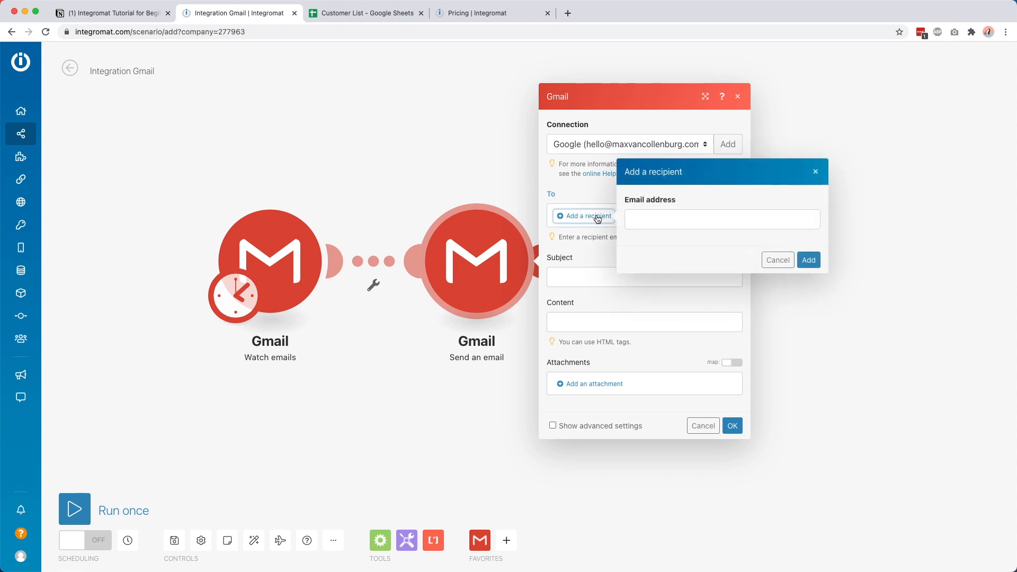
{"action": "left_click", "coordinate": [649, 219]}
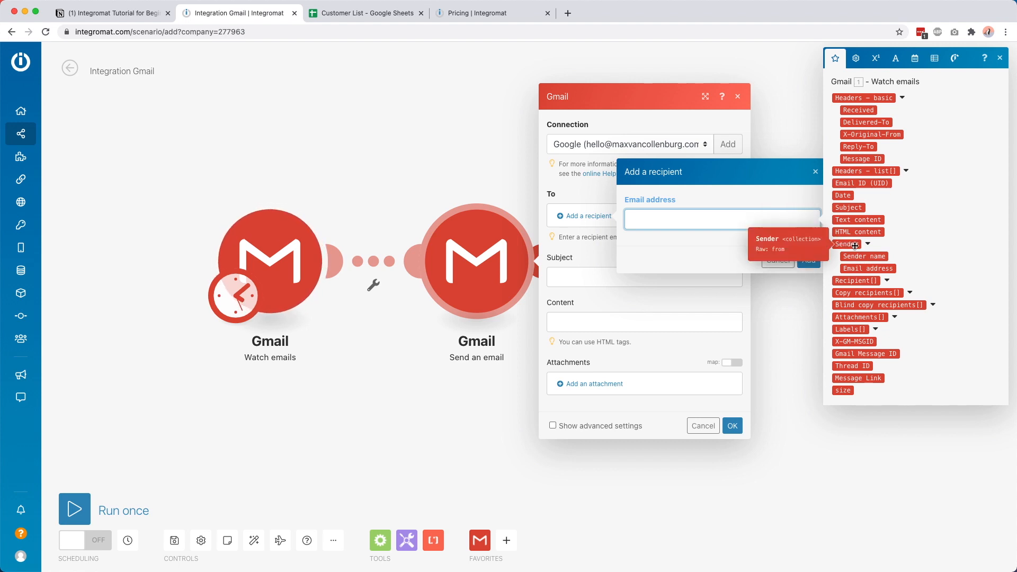
{"action": "left_click", "coordinate": [868, 269]}
{"action": "left_click", "coordinate": [799, 234]}
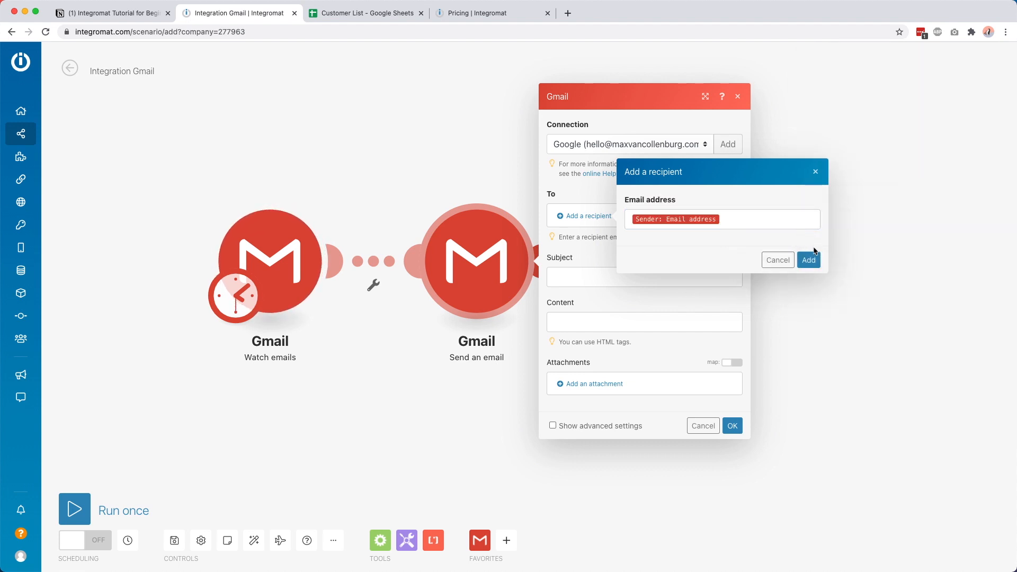
{"action": "left_click", "coordinate": [809, 260]}
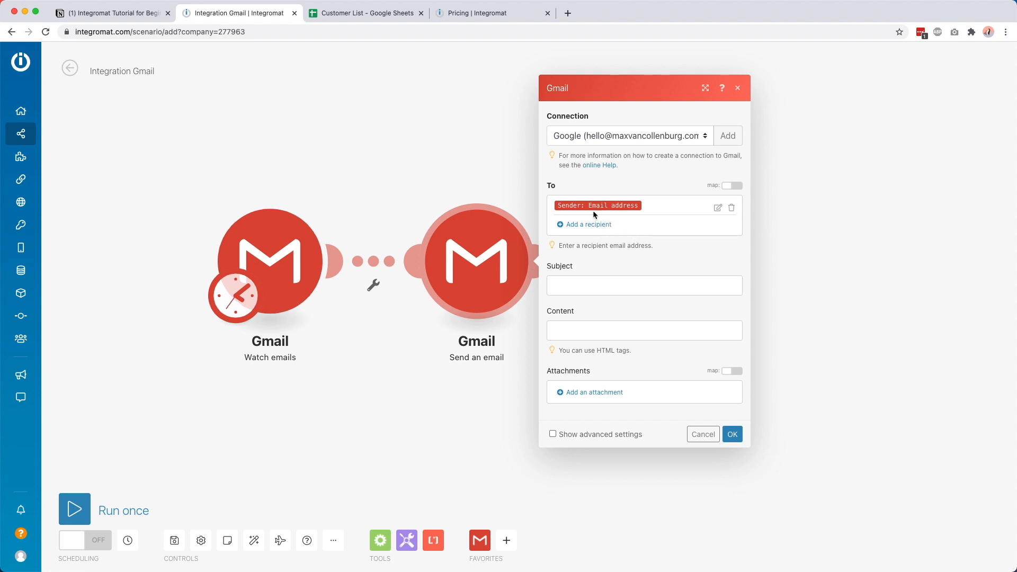
Step: Set the subject to 'RE:' followed by the original email's Subject
{"action": "left_click", "coordinate": [559, 281]}
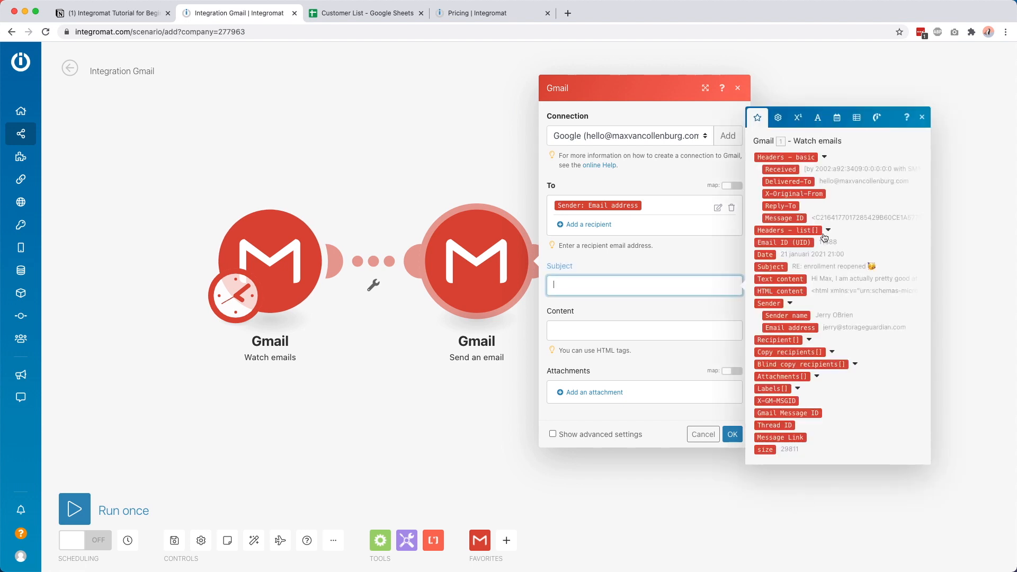
{"action": "type", "text": "RE:"}
{"action": "left_click", "coordinate": [784, 266]}
{"action": "left_click", "coordinate": [609, 272]}
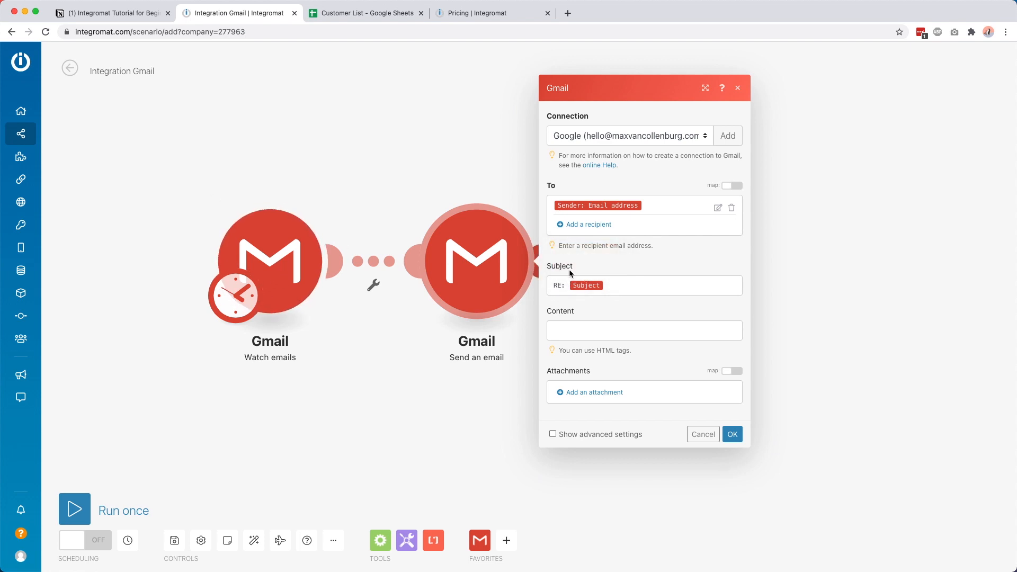
{"action": "left_click", "coordinate": [587, 329]}
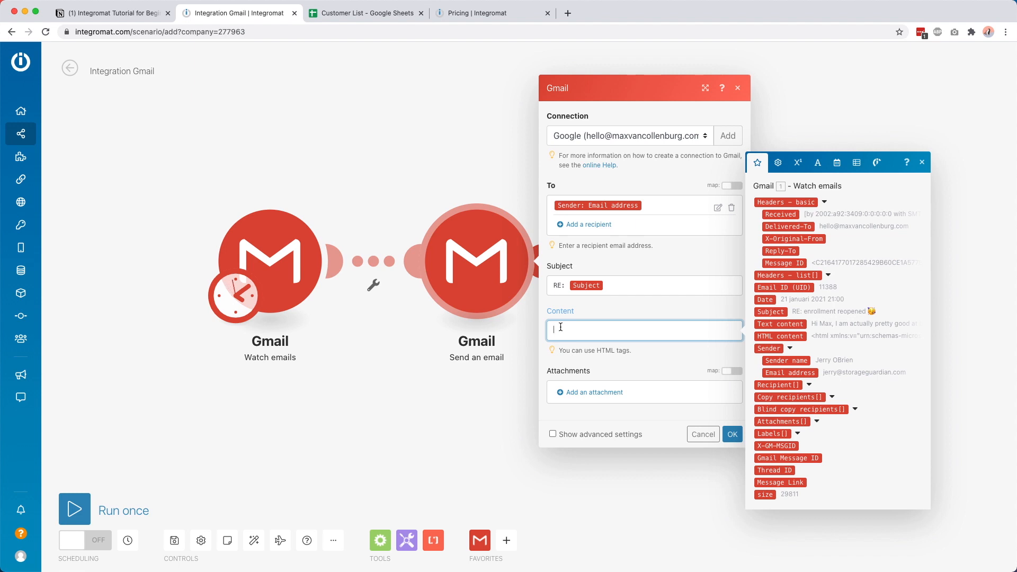
Step: Write the reply body: 'I'll will try to get back to you after the week end 🙂', signed with the sender's name
{"action": "type", "text": "H"}
{"action": "key", "text": "Return"}
{"action": "key", "text": "Return"}
{"action": "type", "text": "I'll will try "}
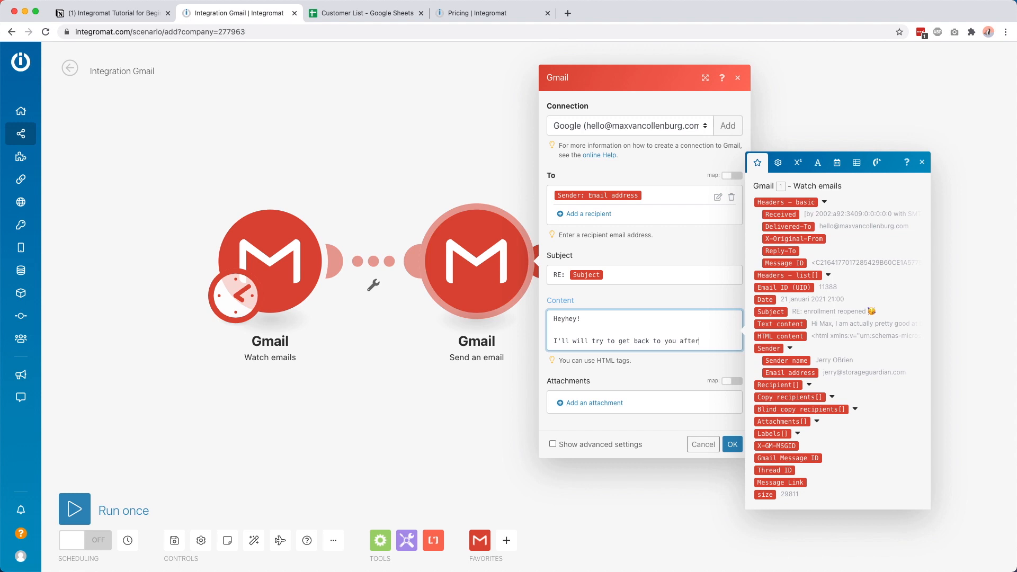
{"action": "type", "text": "to get back to you after the week end"}
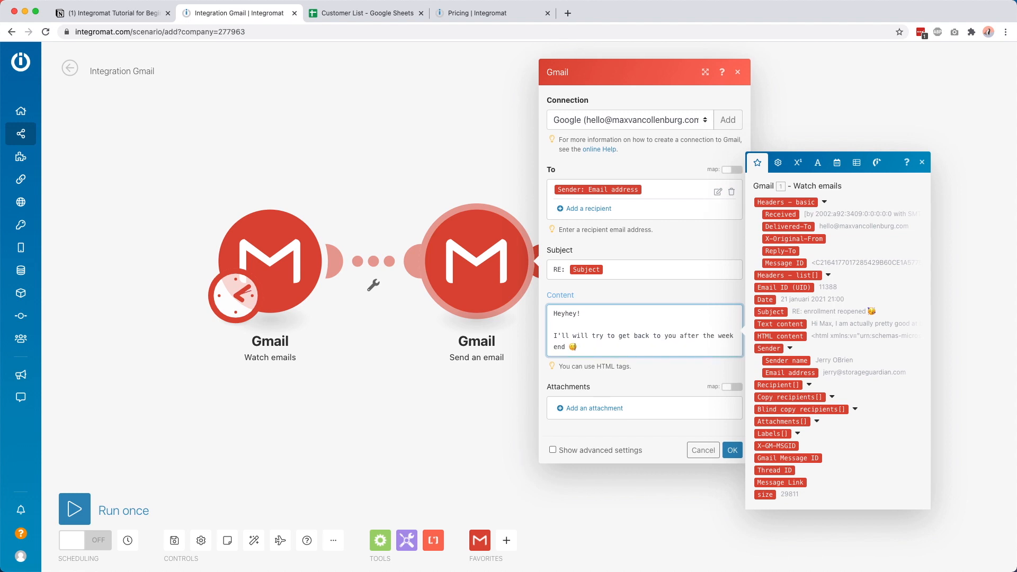
{"action": "type", "text": " 🙂"}
{"action": "key", "text": "Return"}
{"action": "key", "text": "Return"}
{"action": "type", "text": "- Max"}
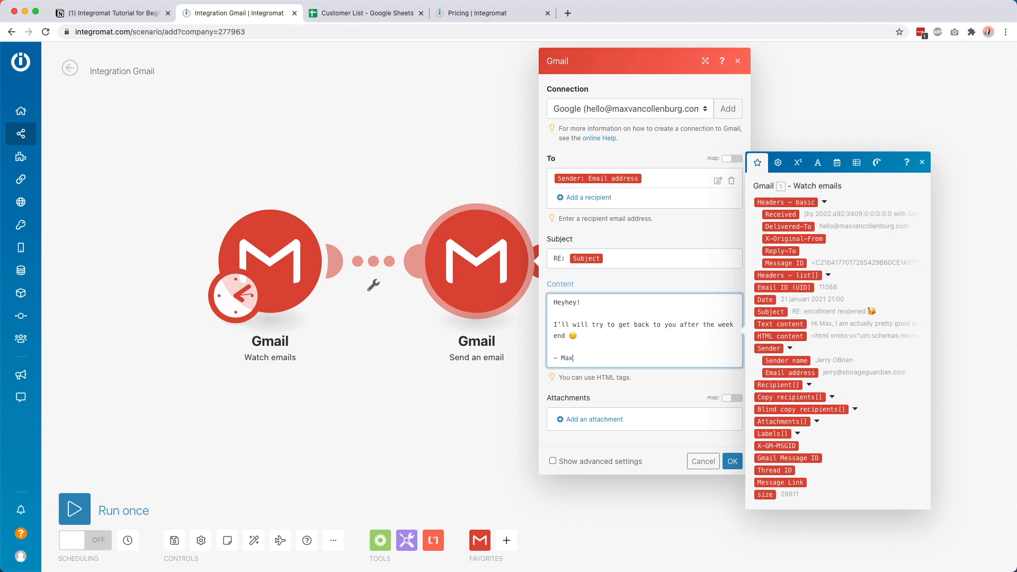
Step: Confirm the Send an email settings and move the module further right
{"action": "left_click", "coordinate": [616, 282]}
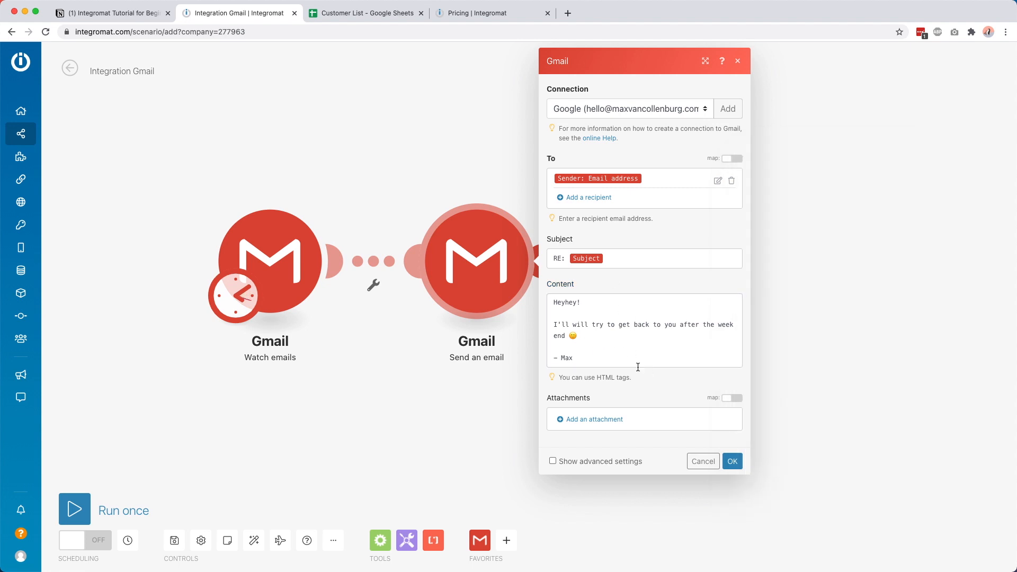
{"action": "left_click", "coordinate": [732, 462]}
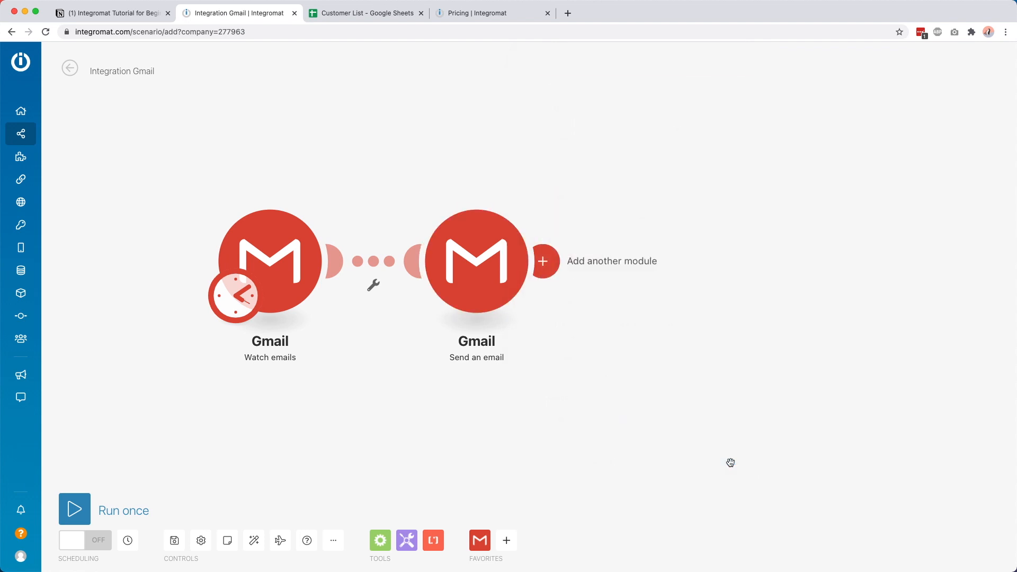
{"action": "left_click_drag", "start_coordinate": [481, 276], "coordinate": [701, 275]}
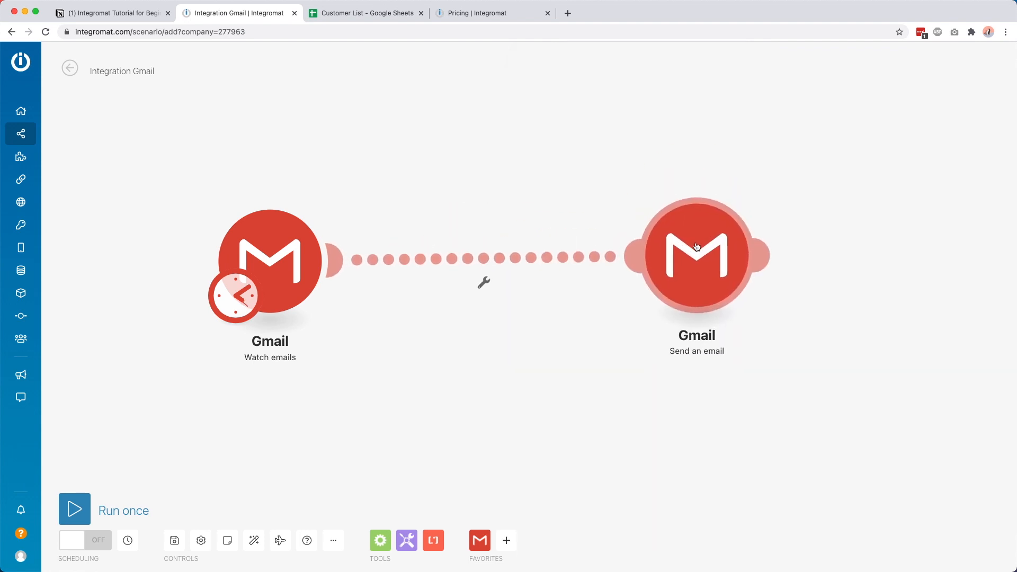
Step: Save the scenario and check the Watch emails module settings
{"action": "left_click", "coordinate": [175, 542]}
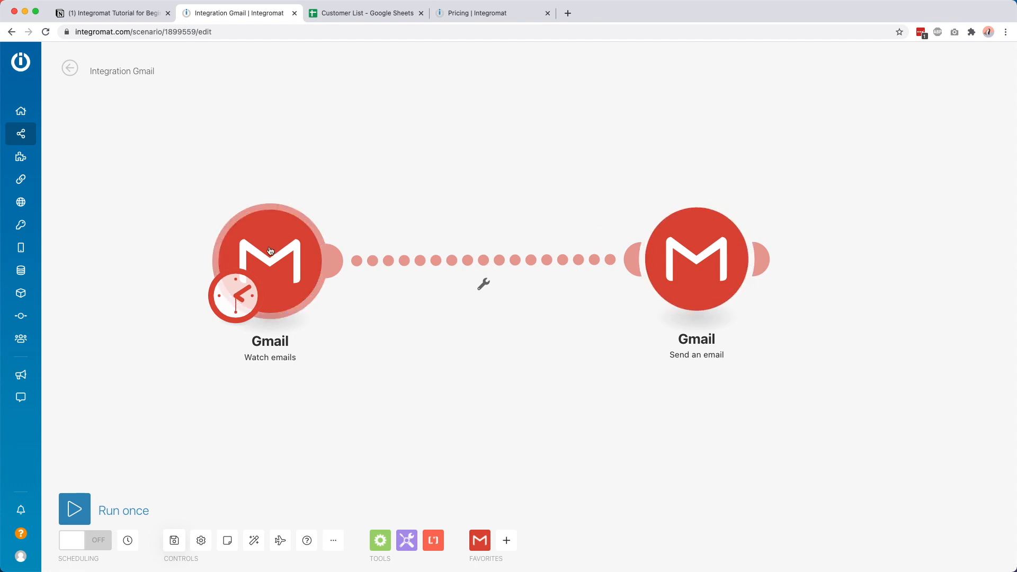
{"action": "left_click", "coordinate": [250, 242]}
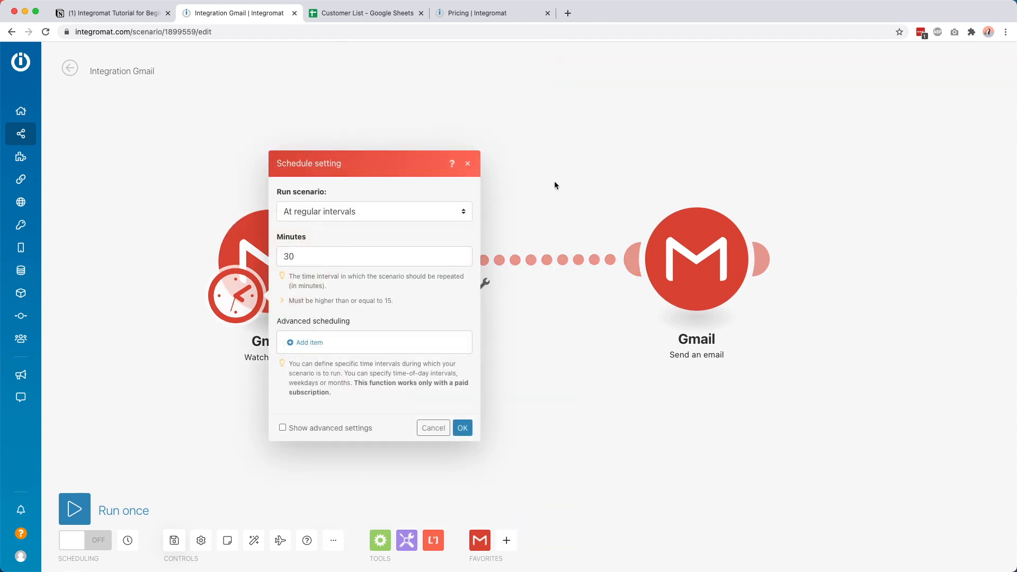
{"action": "left_click", "coordinate": [556, 181]}
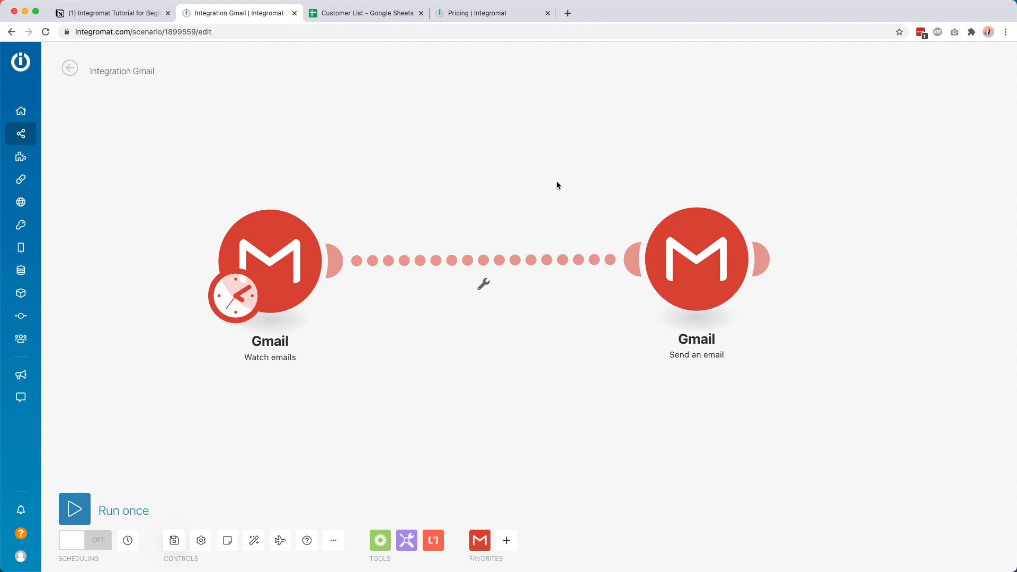
Step: Review the Send an email settings, then open a filter on the link between the Gmail modules
{"action": "left_click", "coordinate": [706, 240]}
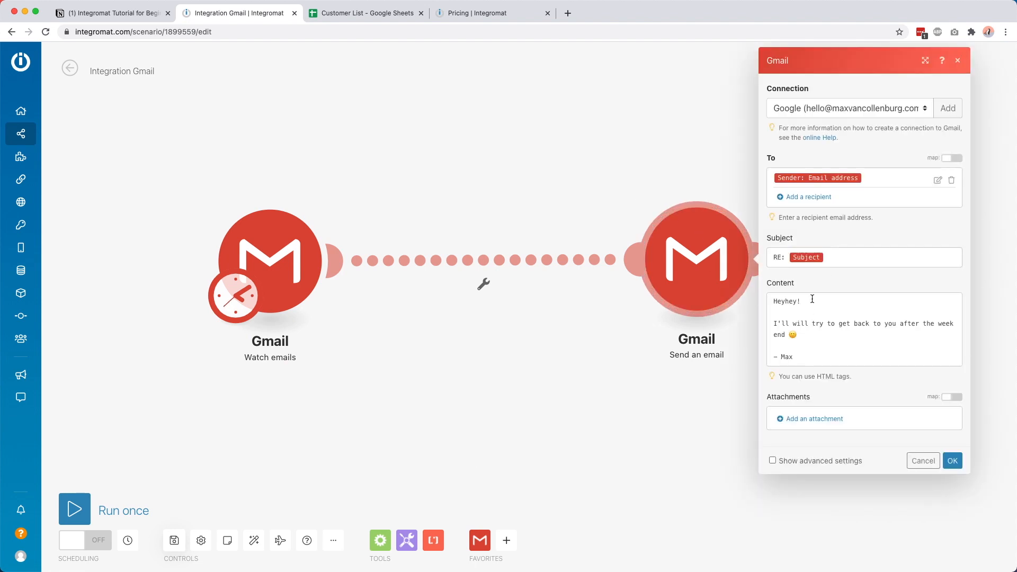
{"action": "left_click", "coordinate": [529, 223]}
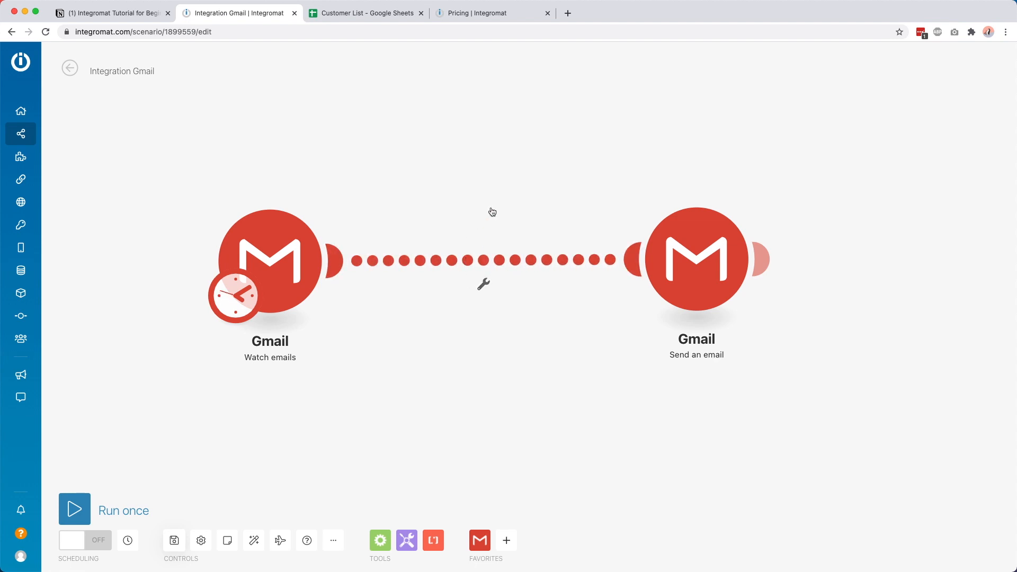
{"action": "left_click", "coordinate": [478, 259]}
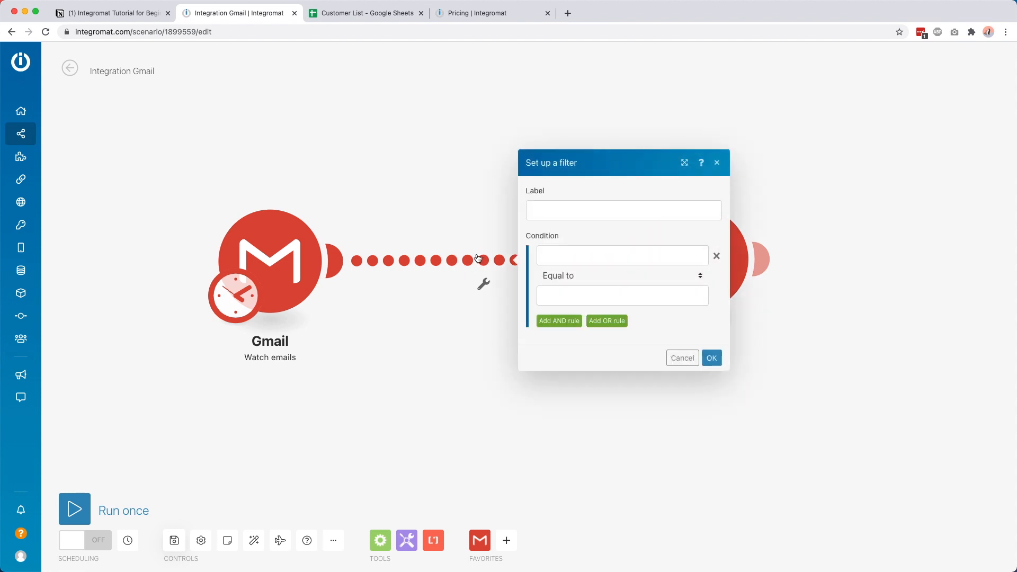
Step: Label the filter 'During the weekend' and browse the function tabs for its first condition
{"action": "left_click", "coordinate": [556, 208]}
{"action": "type", "text": "During the weekend"}
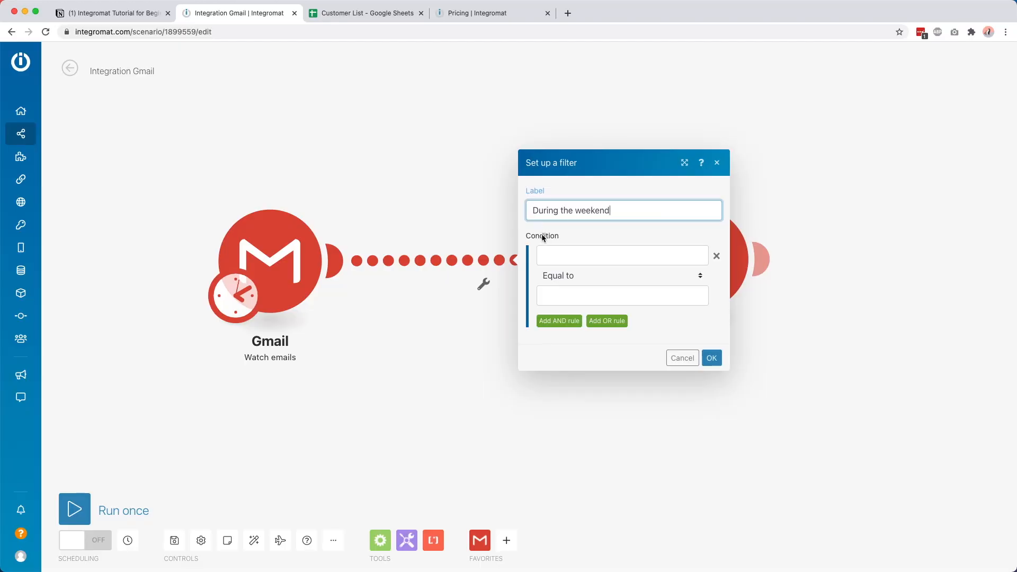
{"action": "left_click", "coordinate": [564, 254]}
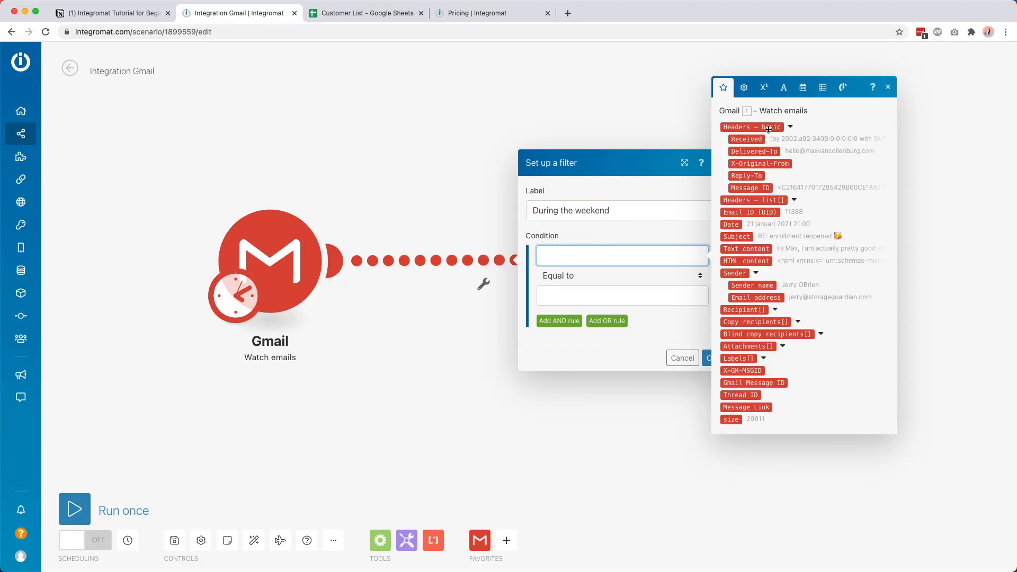
{"action": "left_click", "coordinate": [802, 89]}
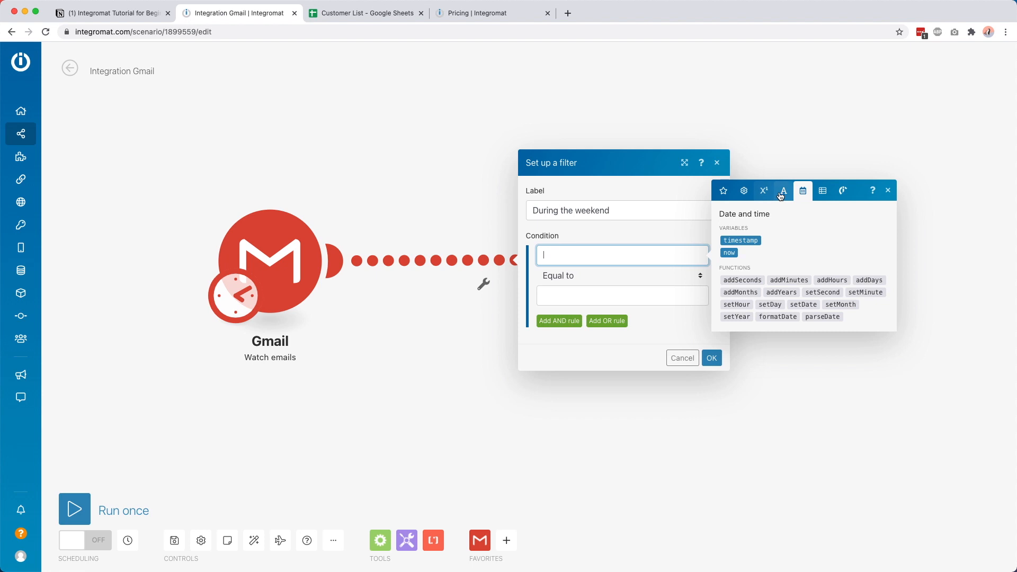
{"action": "left_click", "coordinate": [743, 191]}
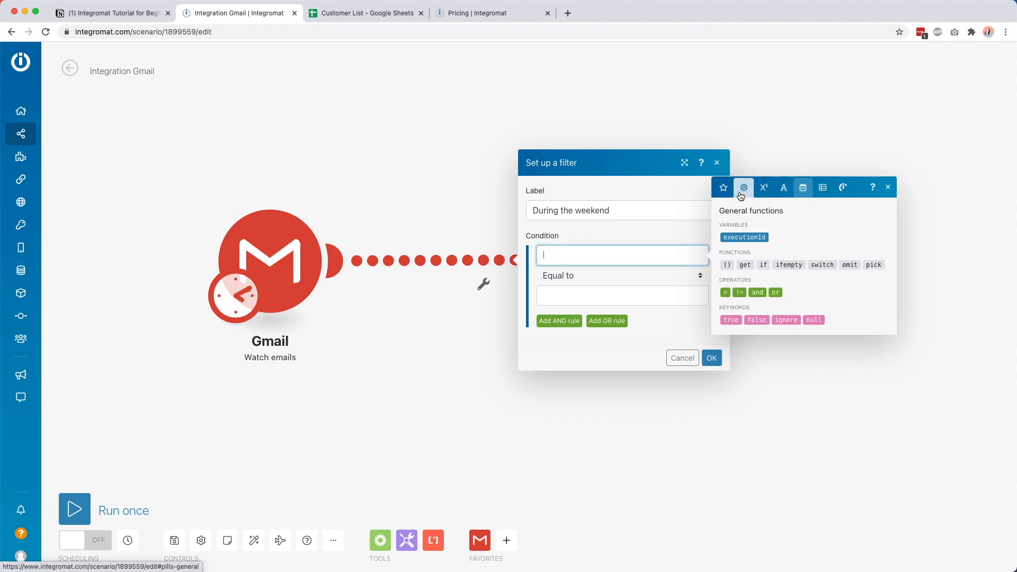
{"action": "left_click", "coordinate": [764, 189]}
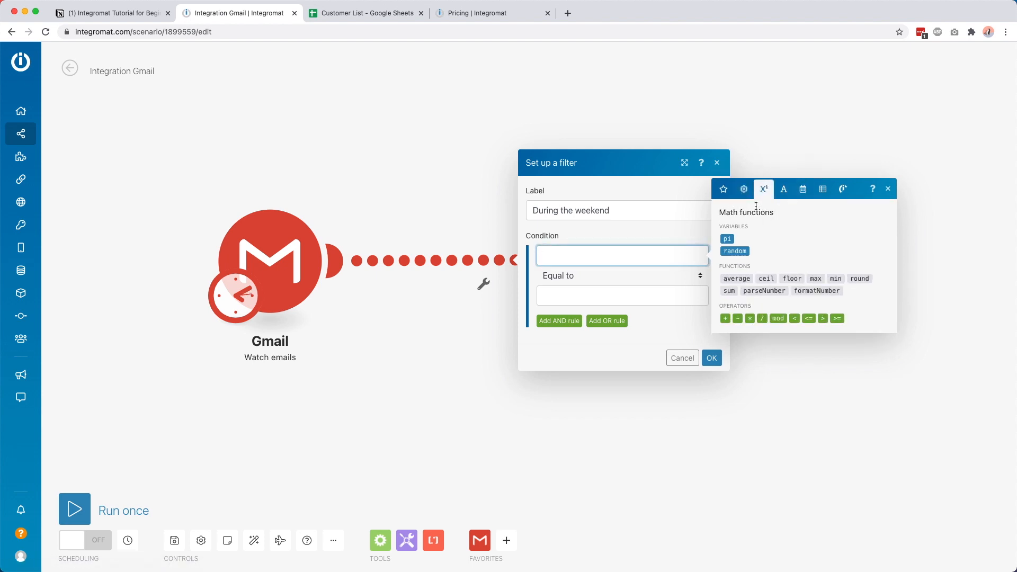
{"action": "left_click", "coordinate": [785, 193]}
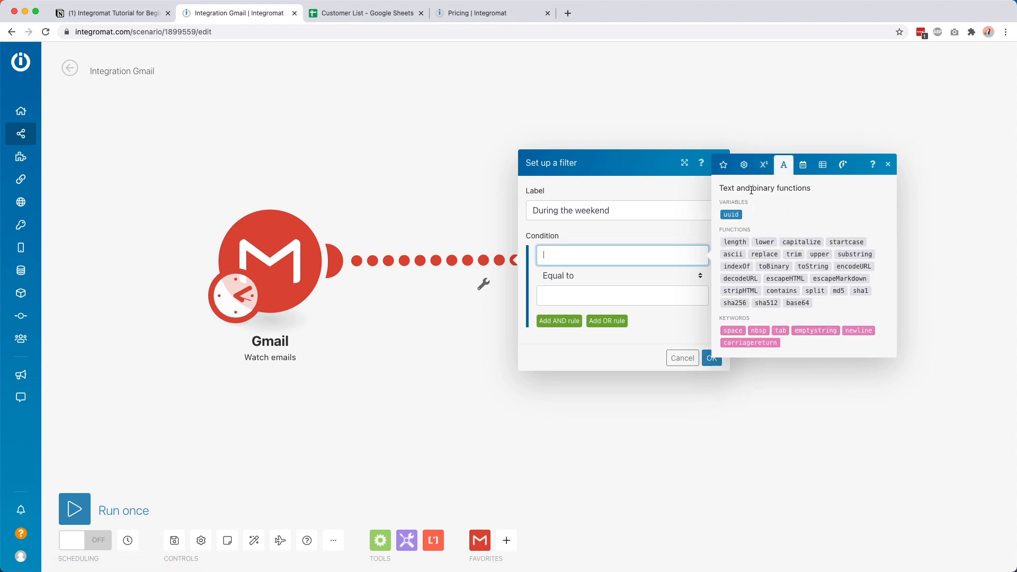
{"action": "left_click", "coordinate": [801, 167]}
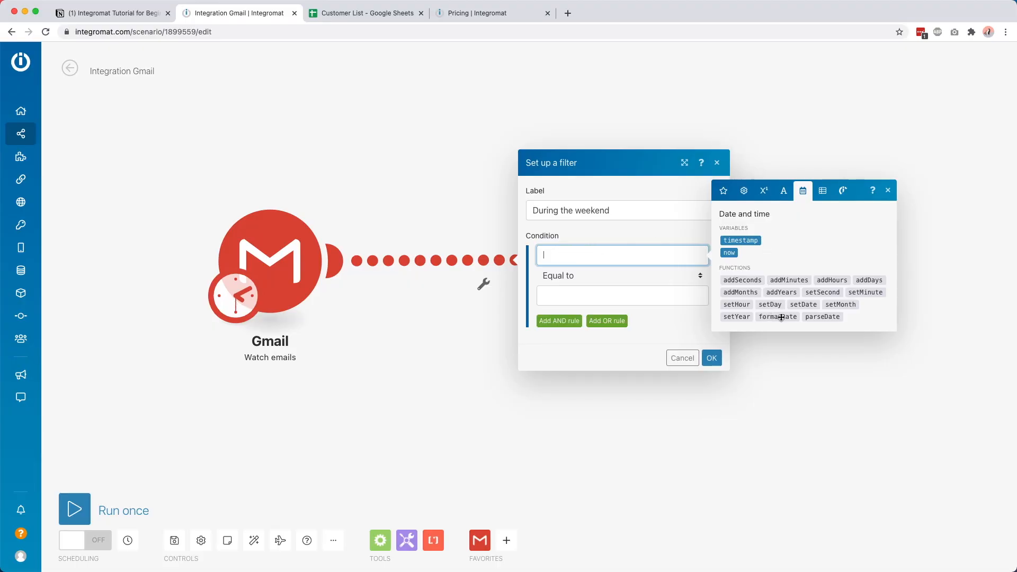
Step: Insert formatDate into the condition with now as its date
{"action": "mouse_move", "coordinate": [781, 317]}
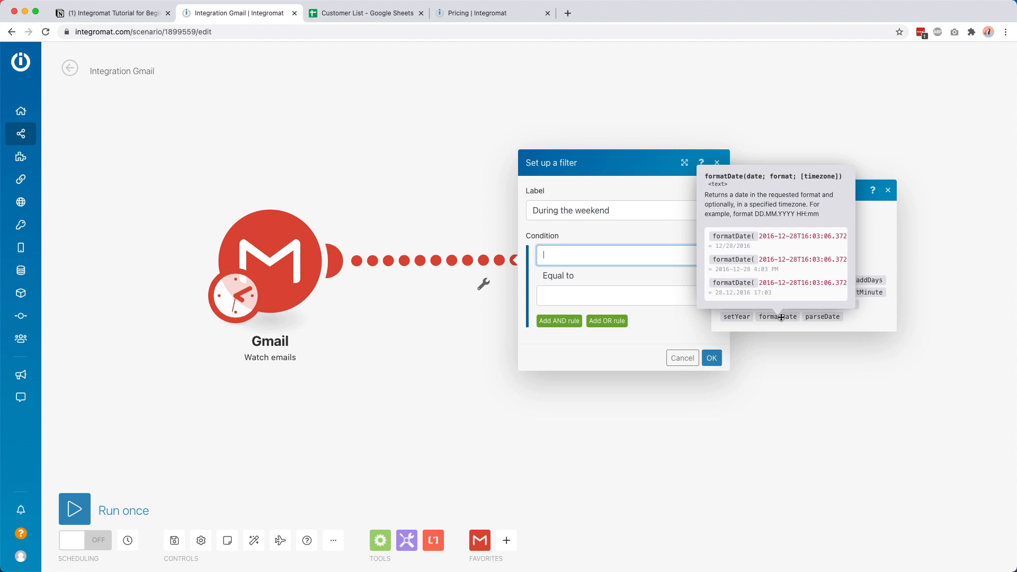
{"action": "left_click", "coordinate": [781, 317]}
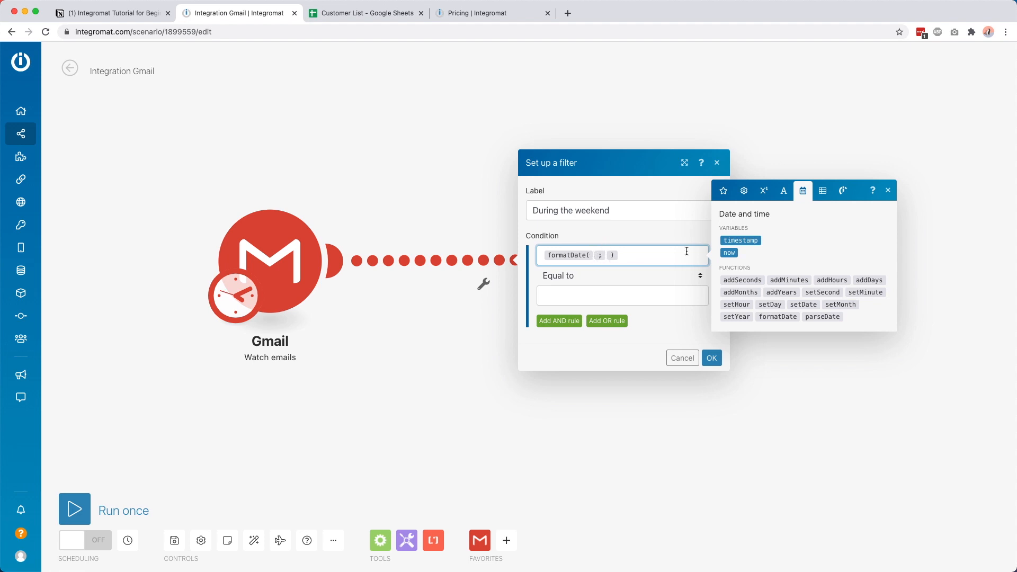
{"action": "left_click", "coordinate": [724, 253]}
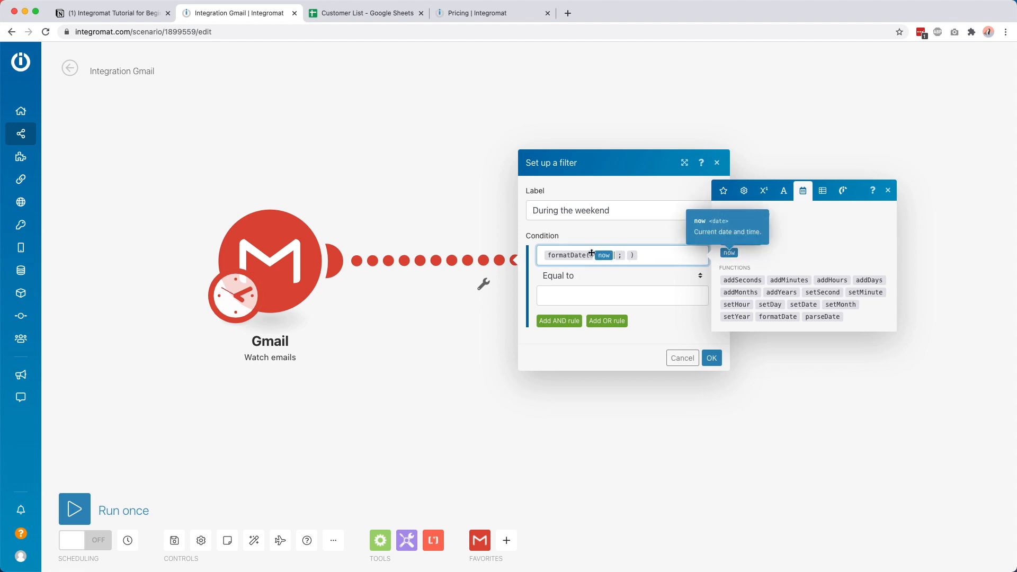
Step: Move to formatDate's format argument and search 'integromat token' in a new browser tab
{"action": "mouse_move", "coordinate": [575, 256]}
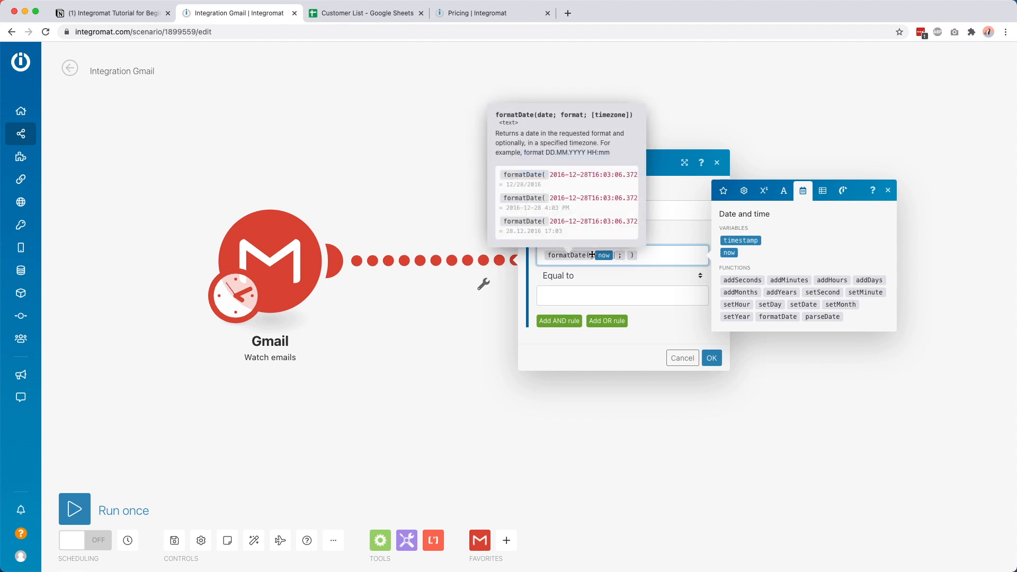
{"action": "left_click", "coordinate": [629, 257]}
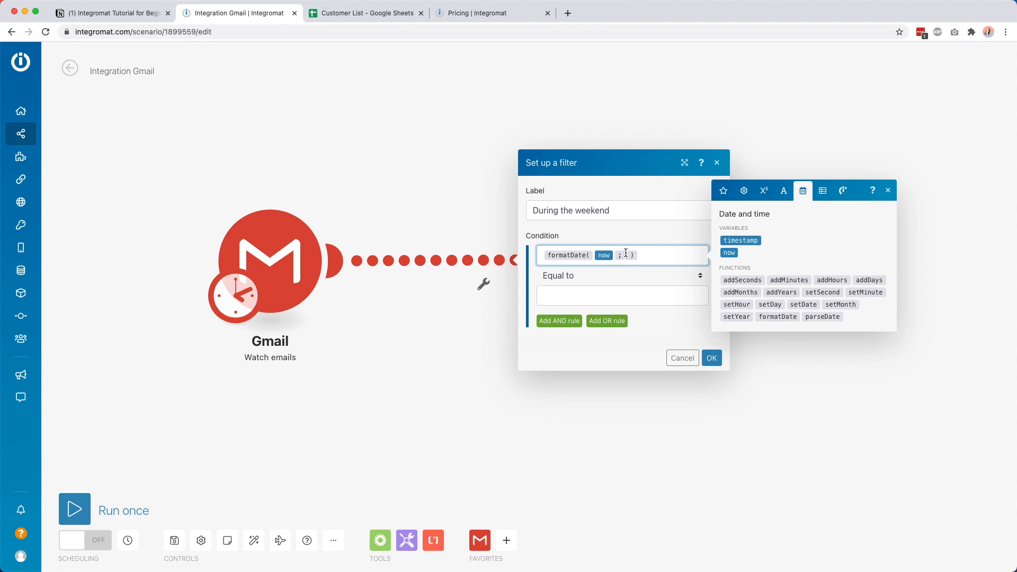
{"action": "key", "text": "super+t"}
{"action": "type", "text": "integr"}
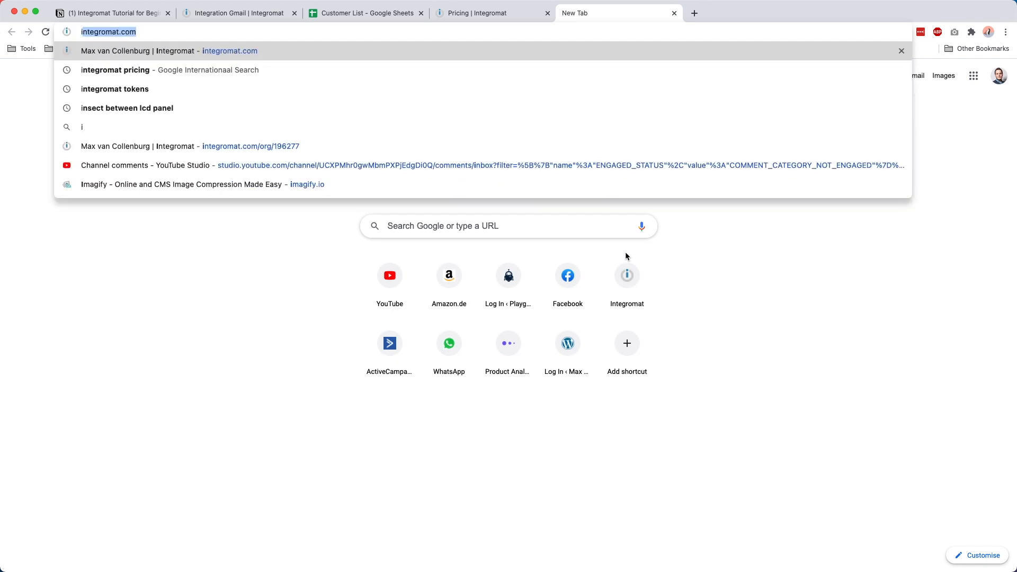
{"action": "type", "text": "omat token"}
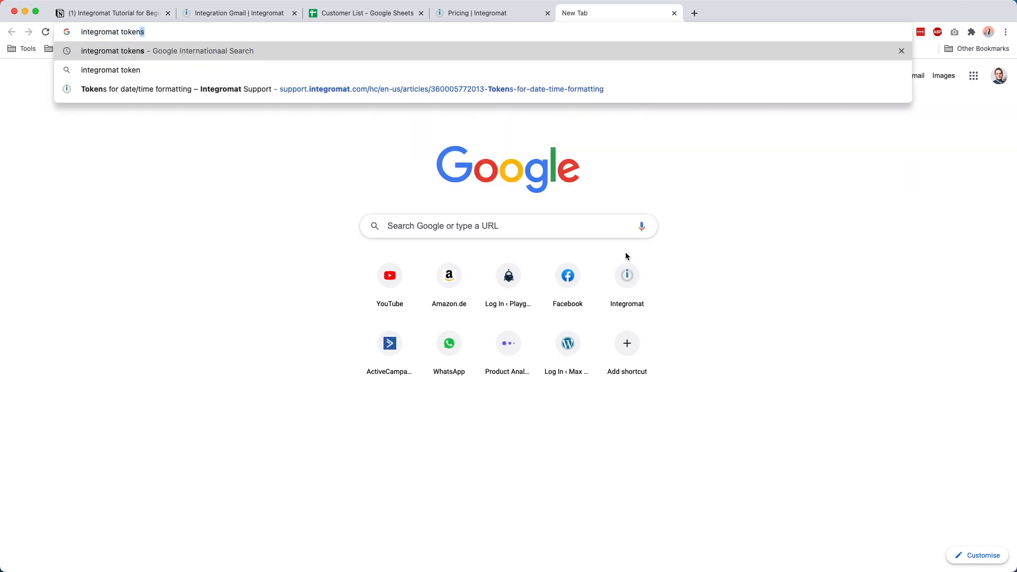
Step: Open the 'Tokens for date/time formatting' help article
{"action": "key", "text": "Down"}
{"action": "key", "text": "Down"}
{"action": "key", "text": "Return"}
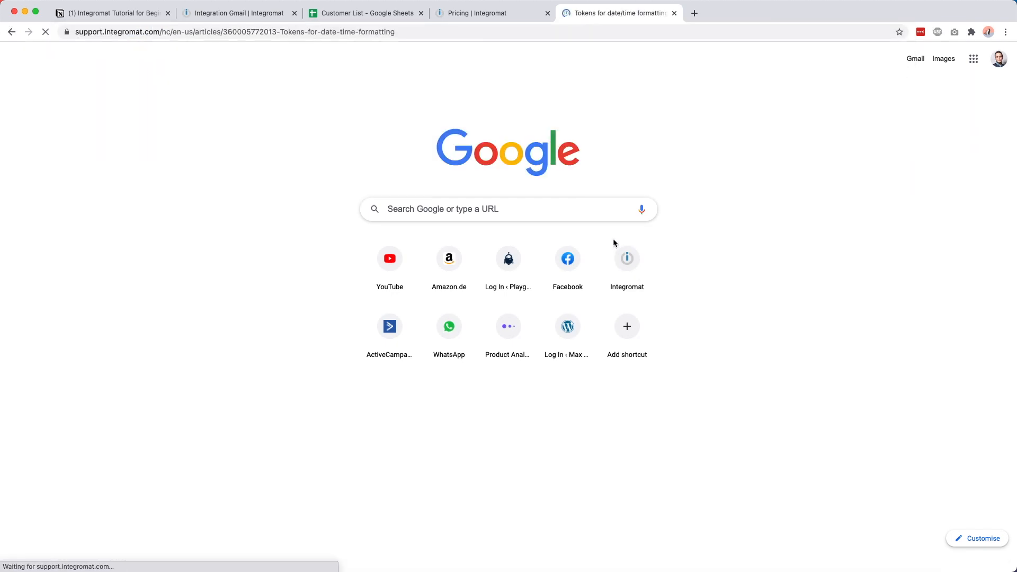
{"action": "scroll", "coordinate": [612, 237], "scroll_direction": "down", "scroll_amount": 3}
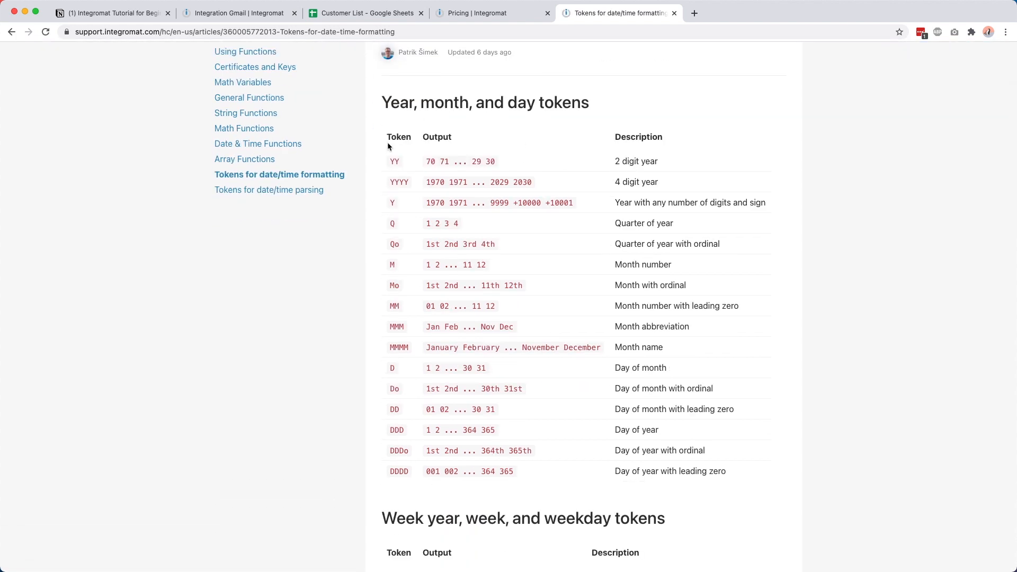
{"action": "scroll", "coordinate": [425, 272], "scroll_direction": "down", "scroll_amount": 1}
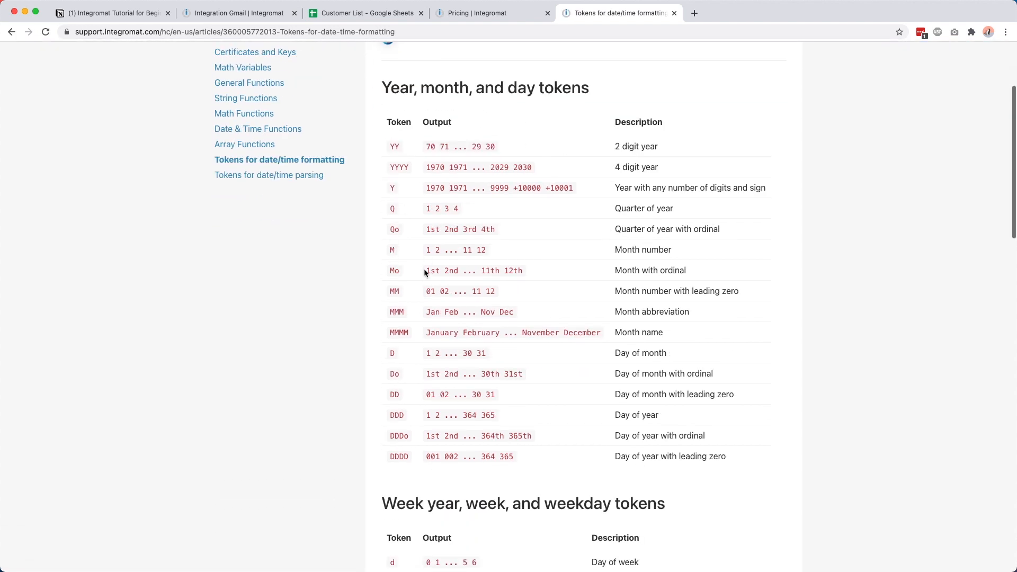
Step: Locate the dddd day-name token in the article and return to the scenario
{"action": "double_click", "coordinate": [442, 327]}
{"action": "left_click_drag", "start_coordinate": [406, 325], "coordinate": [391, 326]}
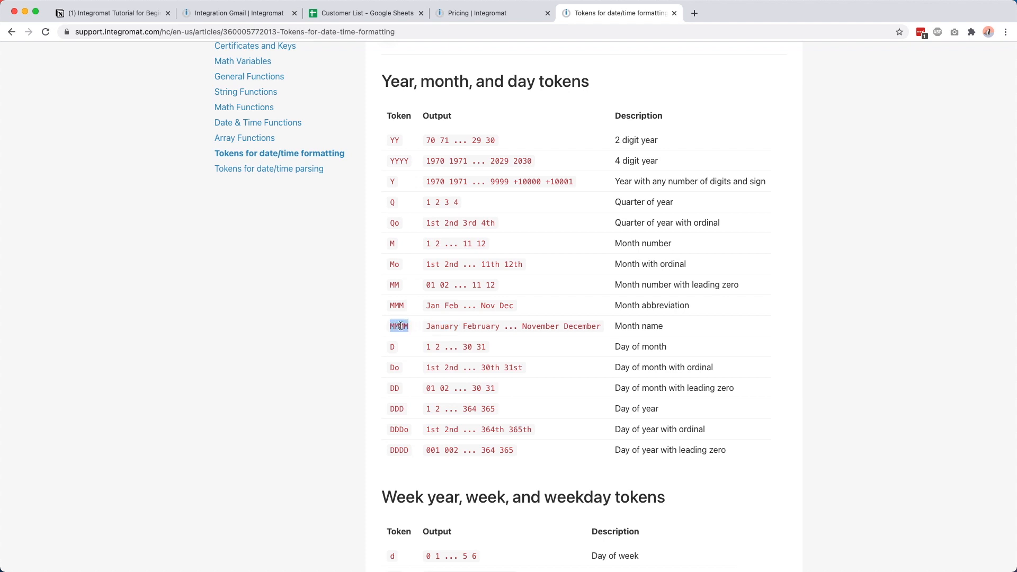
{"action": "left_click", "coordinate": [458, 326]}
{"action": "scroll", "coordinate": [465, 327], "scroll_direction": "down", "scroll_amount": 6}
{"action": "scroll", "coordinate": [466, 326], "scroll_direction": "down", "scroll_amount": 1}
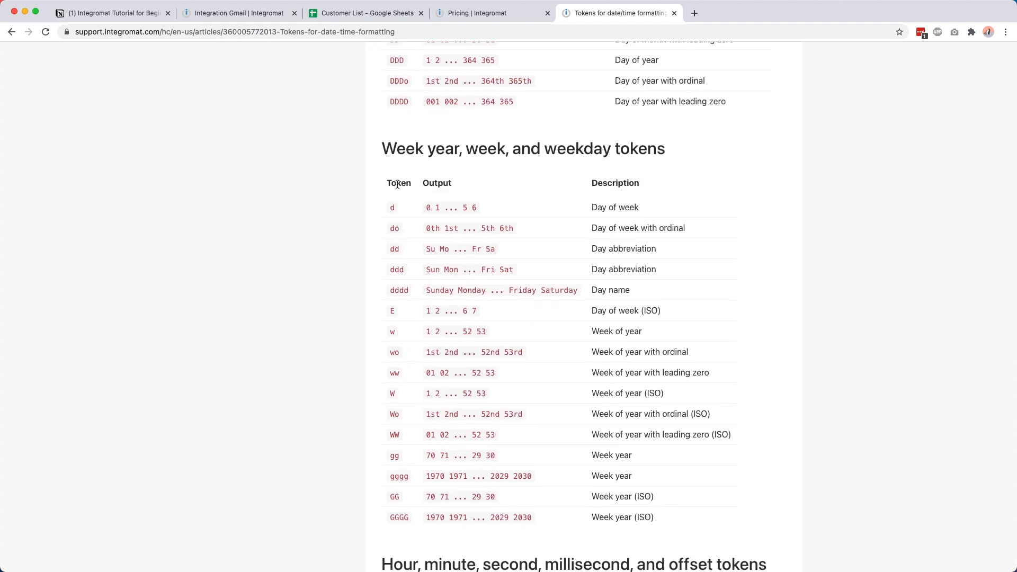
{"action": "double_click", "coordinate": [400, 292]}
{"action": "left_click", "coordinate": [236, 13]}
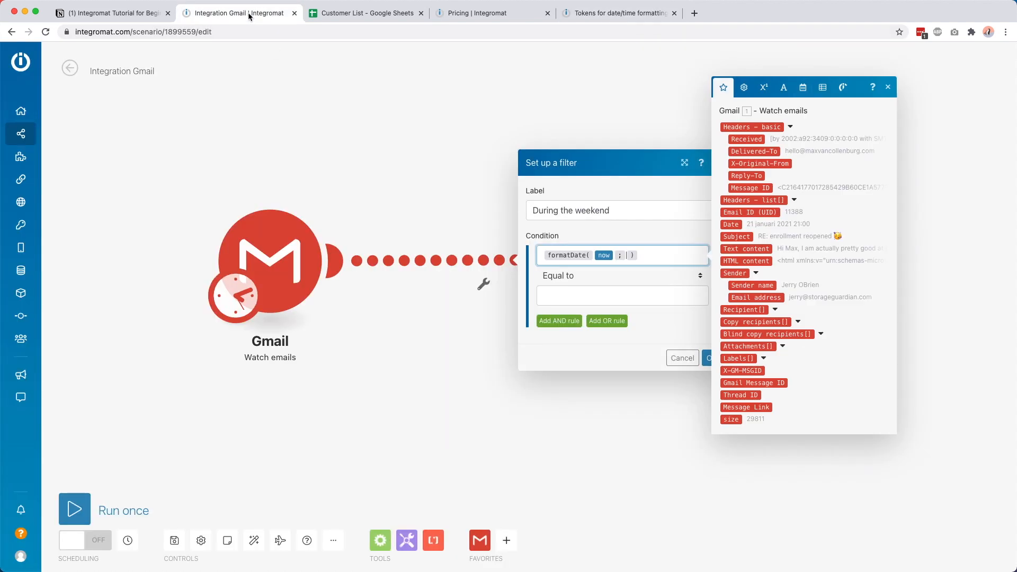
Step: Set the weekend condition's operator to Equal to
{"action": "left_click", "coordinate": [643, 236]}
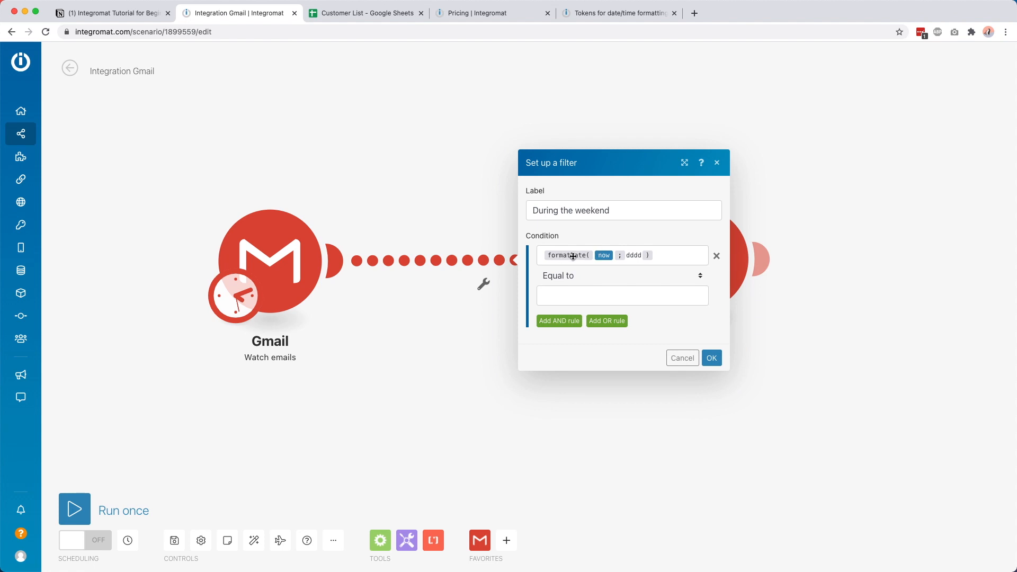
{"action": "mouse_move", "coordinate": [563, 254]}
{"action": "left_click", "coordinate": [563, 278]}
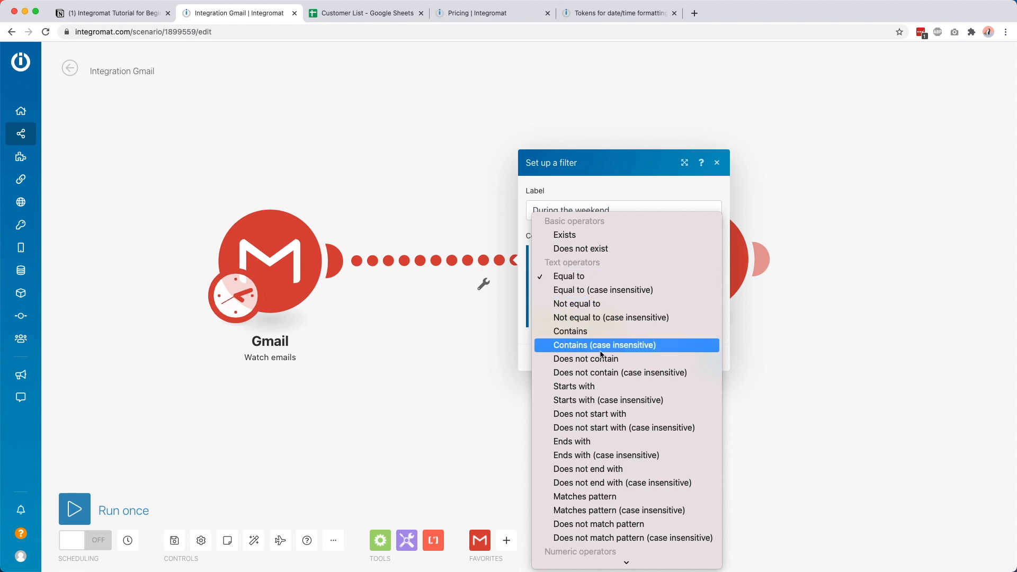
{"action": "scroll", "coordinate": [604, 347], "scroll_direction": "down", "scroll_amount": 5}
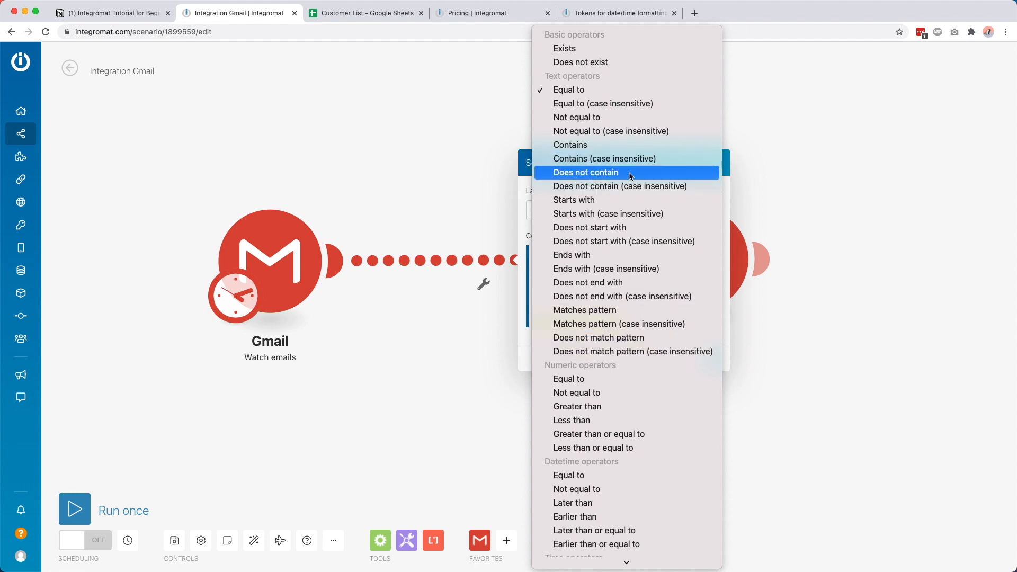
{"action": "scroll", "coordinate": [599, 285], "scroll_direction": "down", "scroll_amount": 5}
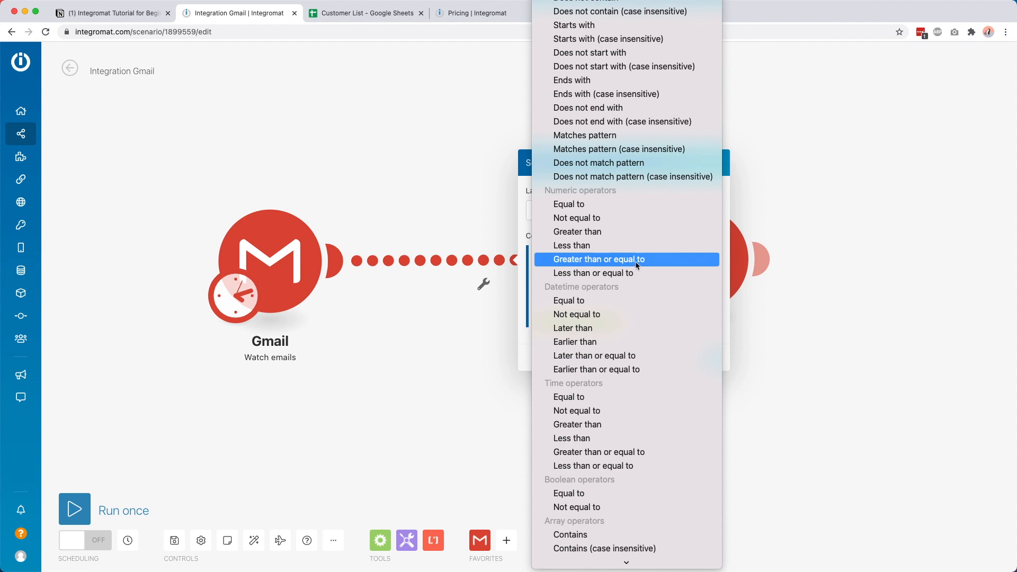
{"action": "scroll", "coordinate": [608, 413], "scroll_direction": "down", "scroll_amount": 2}
{"action": "scroll", "coordinate": [608, 415], "scroll_direction": "up", "scroll_amount": 5}
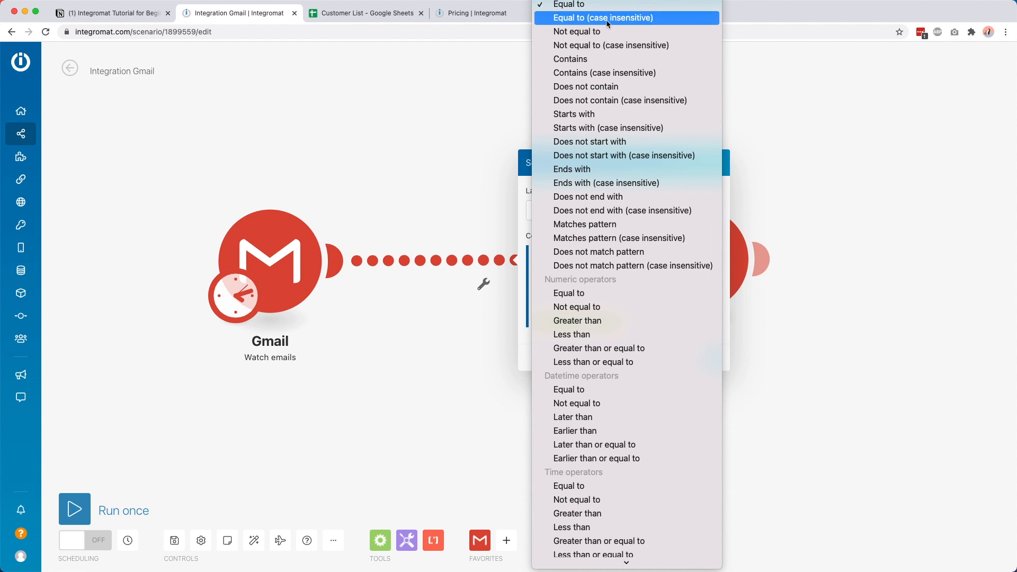
{"action": "left_click", "coordinate": [587, 19]}
{"action": "left_click", "coordinate": [617, 274]}
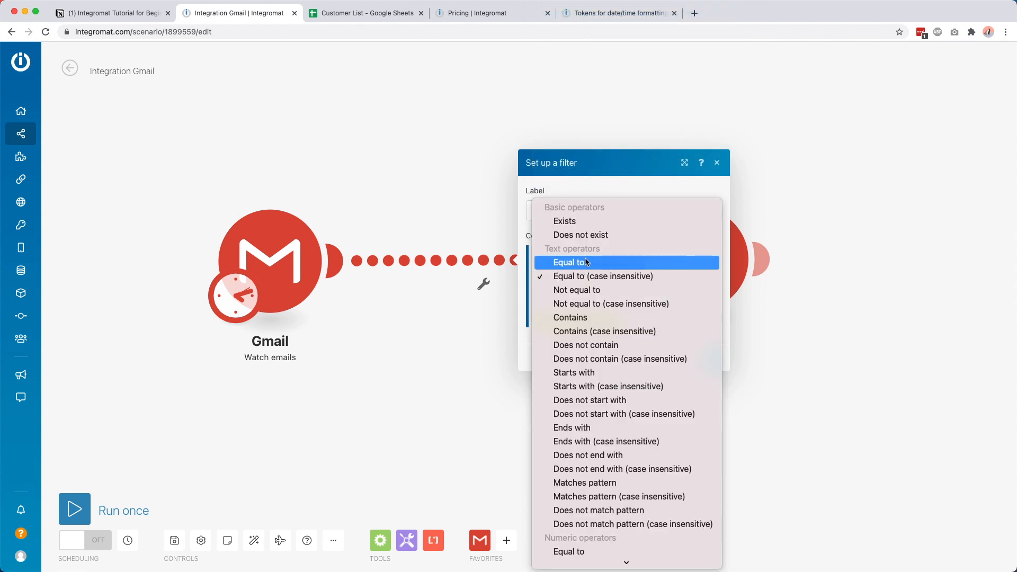
{"action": "left_click", "coordinate": [584, 259]}
Step: Enter Saturday as the value to compare against
{"action": "left_click", "coordinate": [576, 298]}
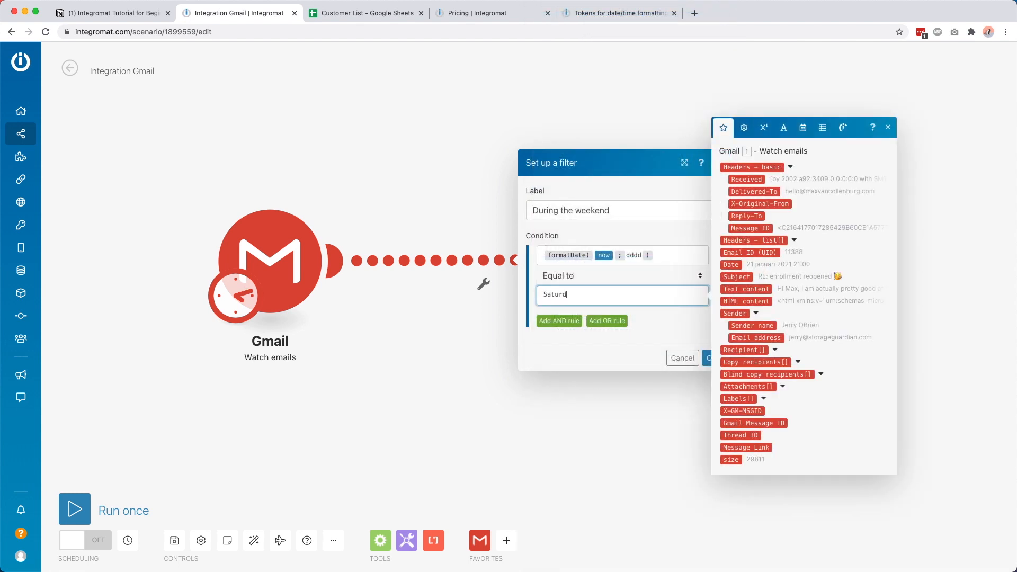
{"action": "type", "text": "Saturday"}
{"action": "left_click", "coordinate": [587, 357]}
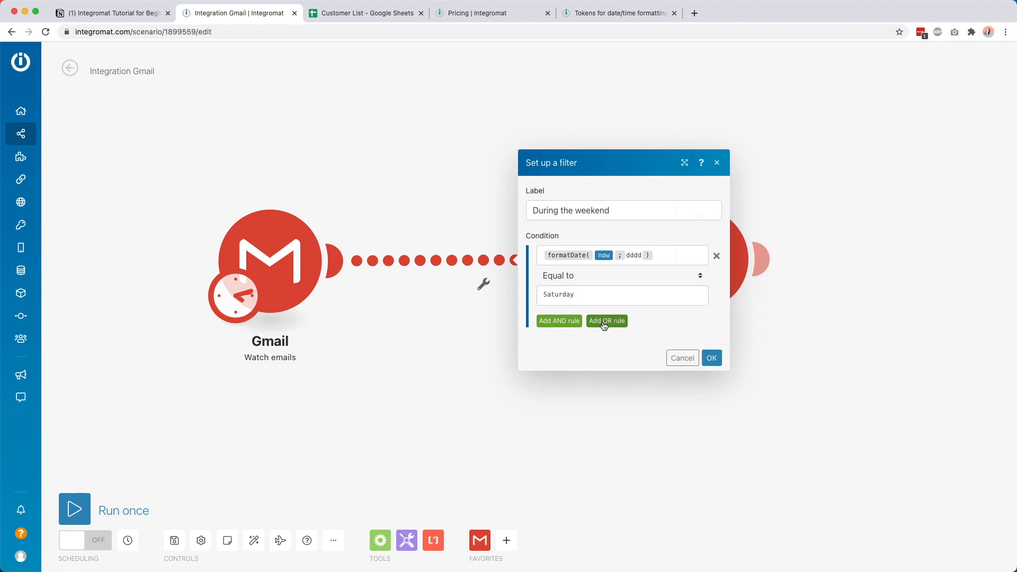
Step: Add an OR rule and paste the formatDate(now; dddd) formula into it
{"action": "left_click", "coordinate": [604, 323]}
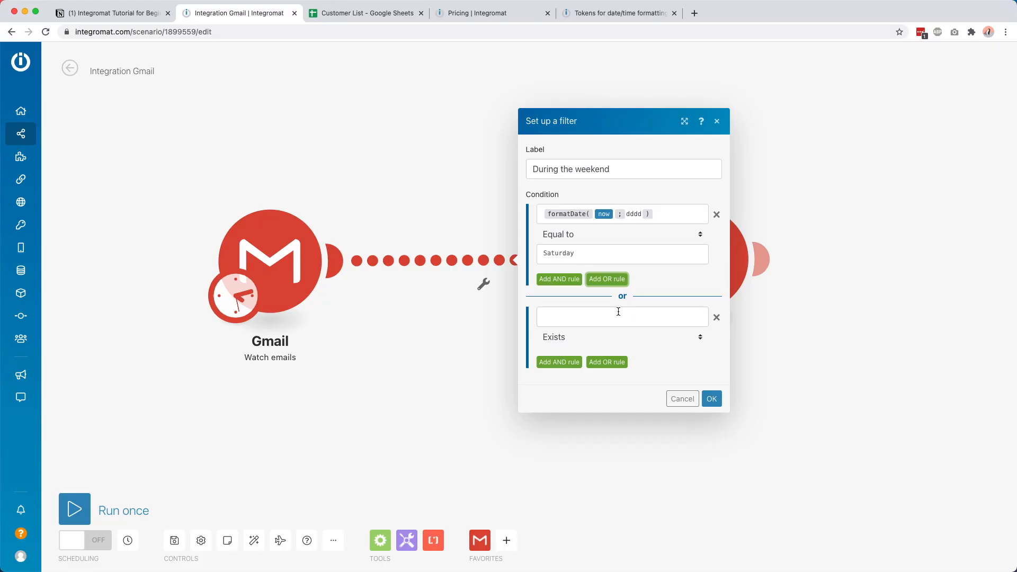
{"action": "left_click", "coordinate": [604, 316]}
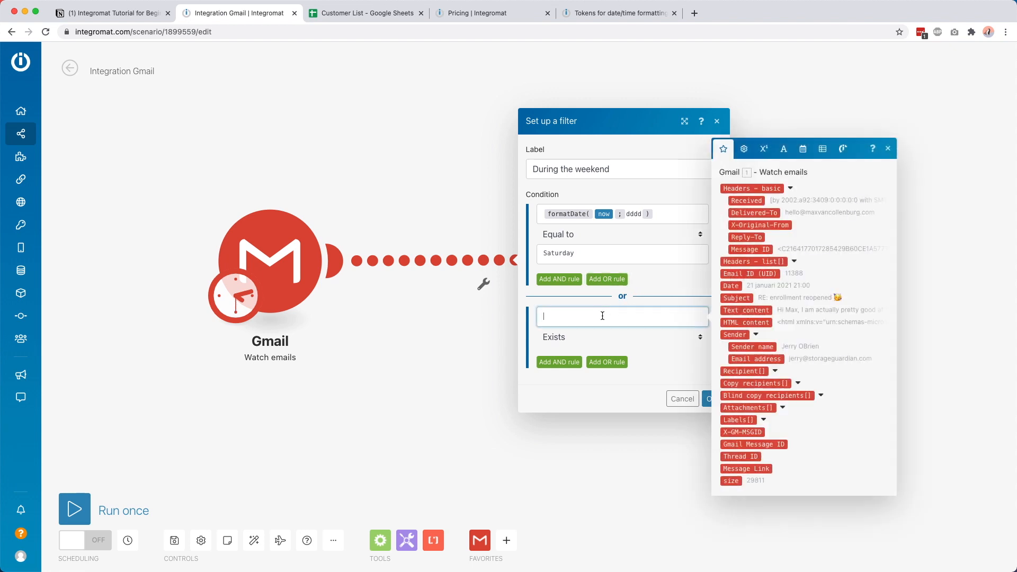
{"action": "left_click", "coordinate": [640, 218]}
{"action": "key", "text": "super+a"}
{"action": "key", "text": "super+c"}
{"action": "left_click", "coordinate": [596, 317]}
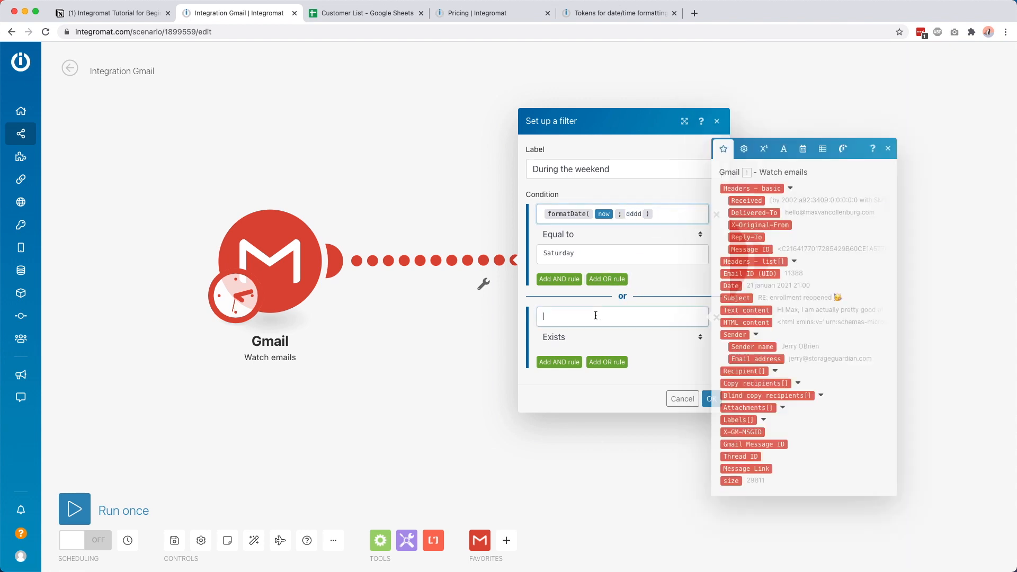
{"action": "key", "text": "super+v"}
{"action": "left_click", "coordinate": [631, 304]}
Step: Make the OR rule Equal to Sunday and save the filter
{"action": "left_click", "coordinate": [583, 339]}
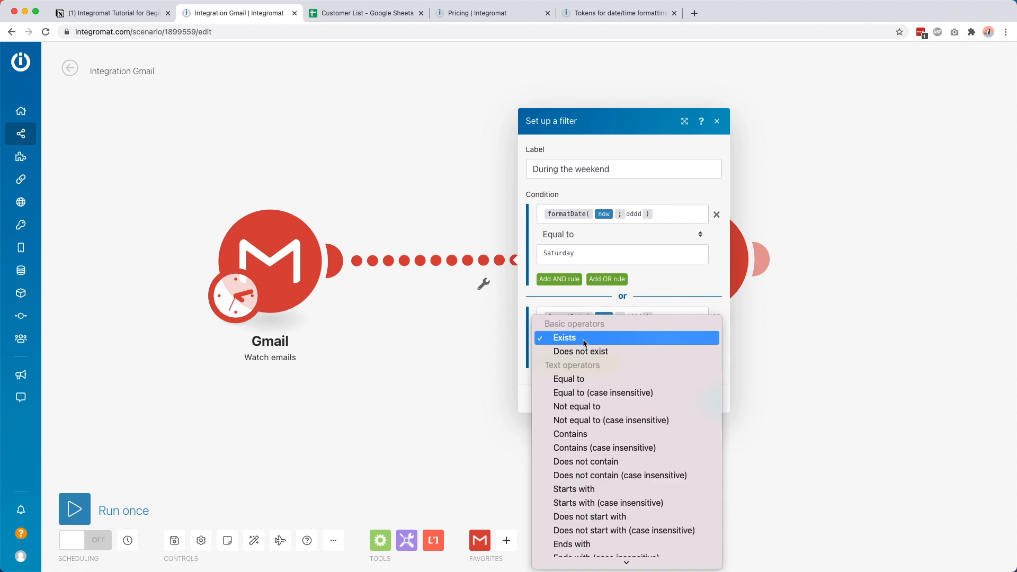
{"action": "left_click", "coordinate": [571, 379]}
{"action": "left_click", "coordinate": [571, 352]}
{"action": "type", "text": "Sunday"}
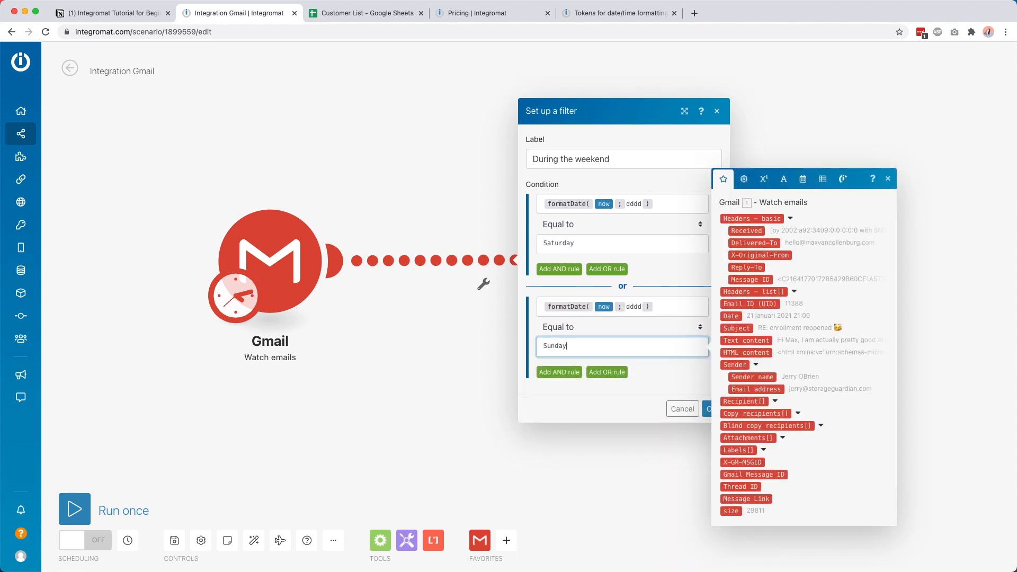
{"action": "left_click", "coordinate": [622, 391]}
{"action": "left_click", "coordinate": [711, 409]}
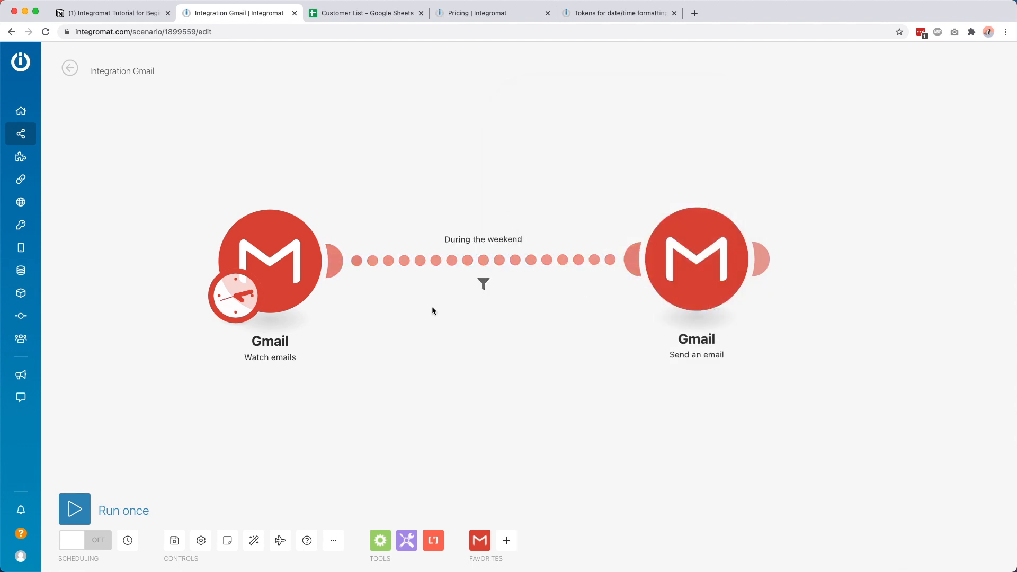
Step: Drag the Send an email module leftwards, nearer the Watch emails trigger
{"action": "left_click_drag", "start_coordinate": [727, 245], "coordinate": [767, 238]}
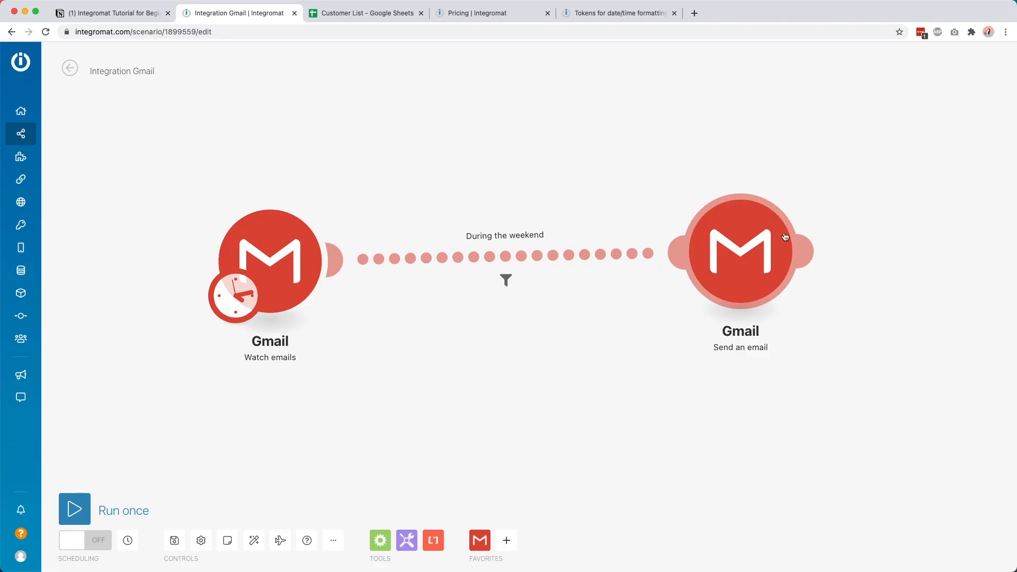
{"action": "left_click_drag", "start_coordinate": [785, 236], "coordinate": [679, 242]}
Step: Unlink Send an email and add a Flow Control Router after Watch emails
{"action": "right_click", "coordinate": [472, 249]}
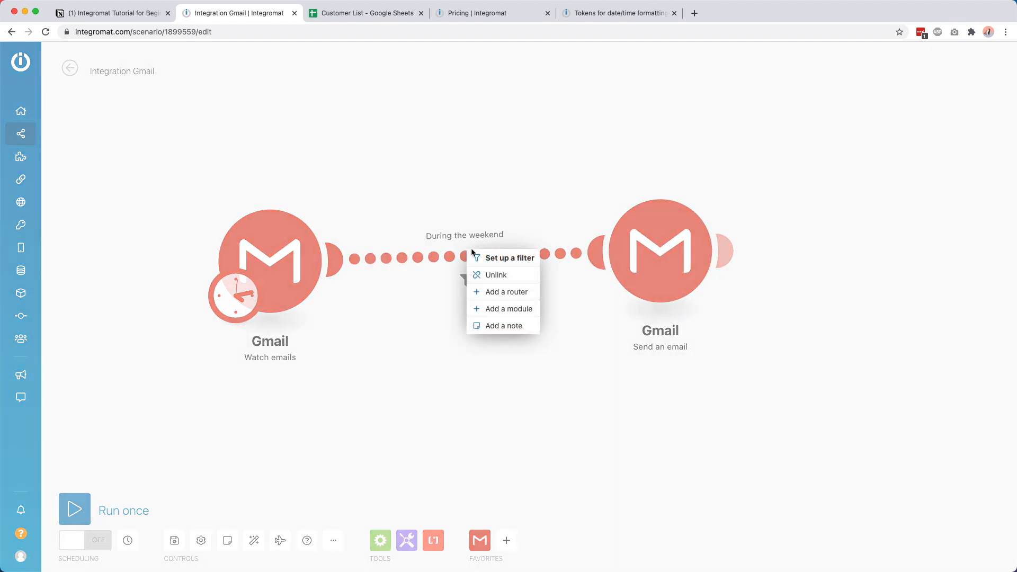
{"action": "left_click", "coordinate": [497, 275]}
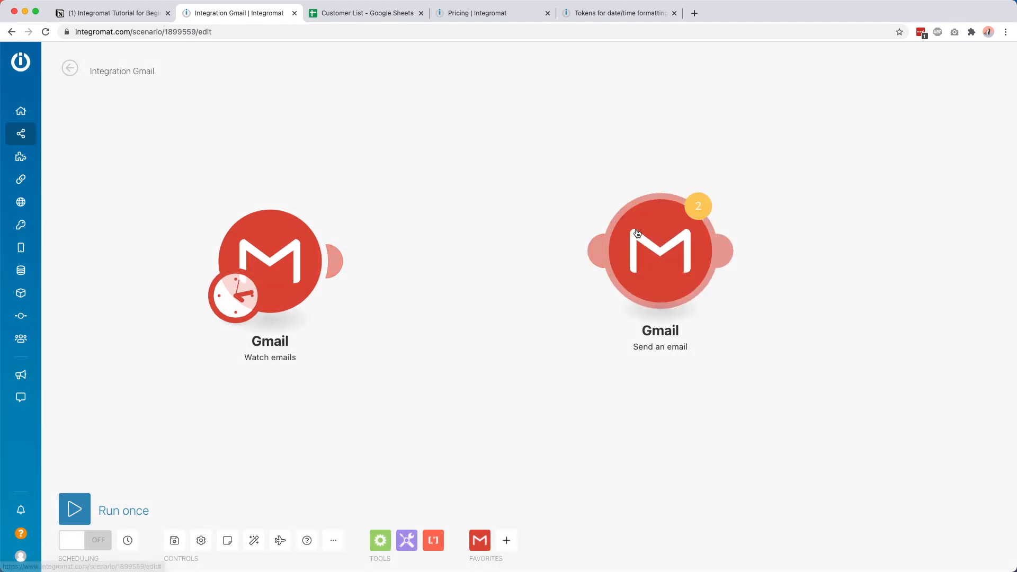
{"action": "left_click", "coordinate": [339, 261]}
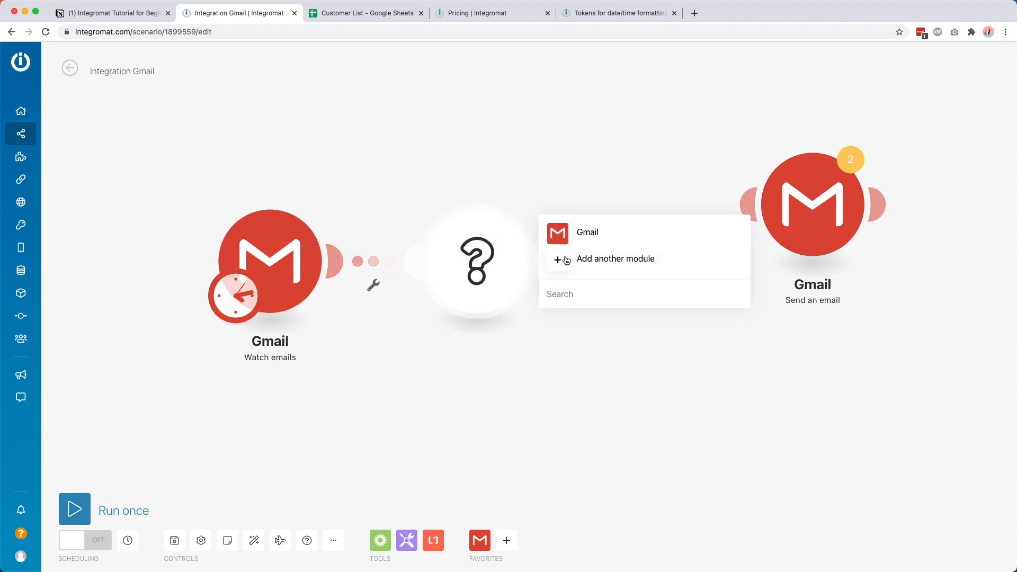
{"action": "type", "text": "router"}
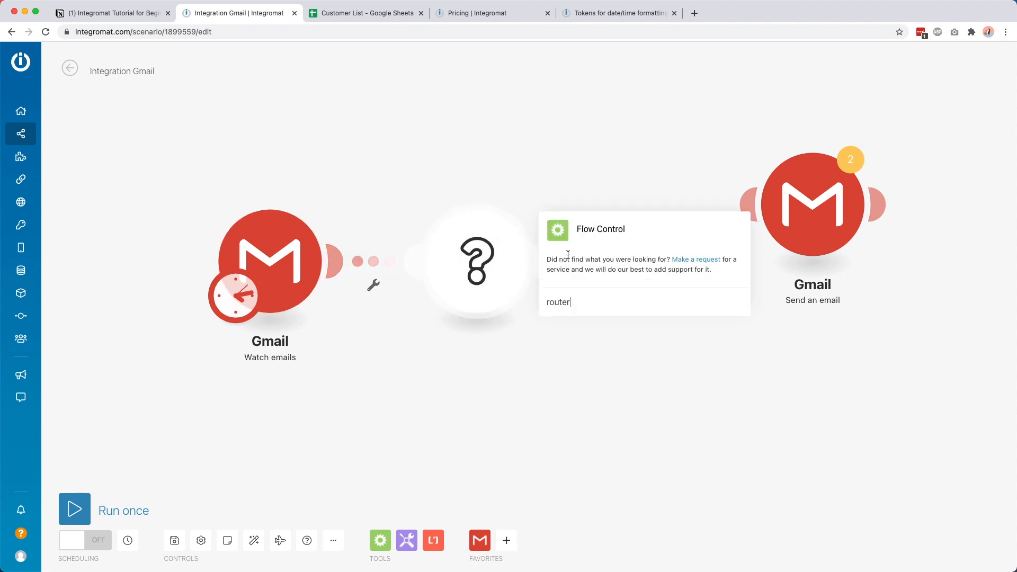
{"action": "left_click", "coordinate": [591, 234]}
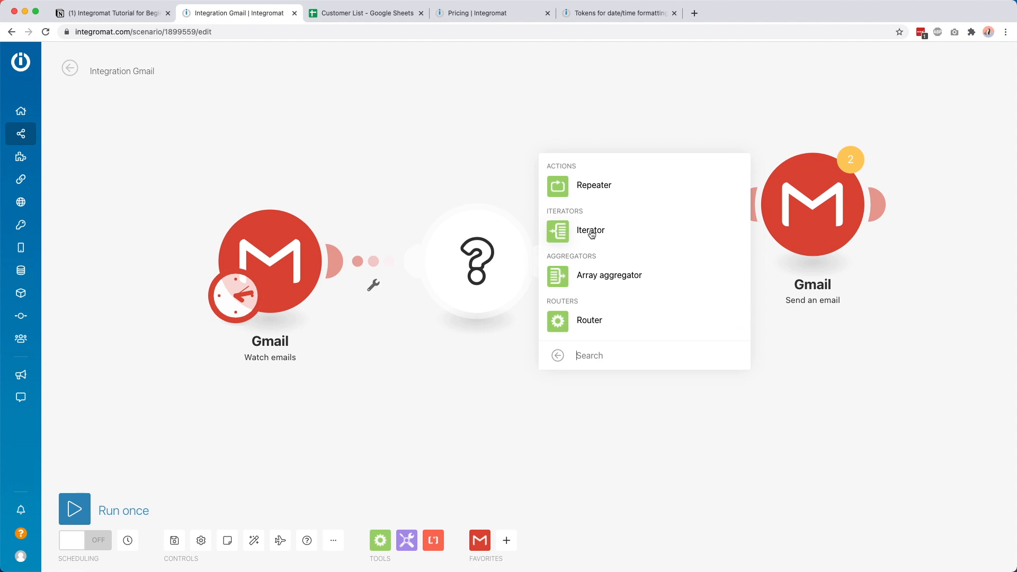
{"action": "left_click", "coordinate": [584, 320]}
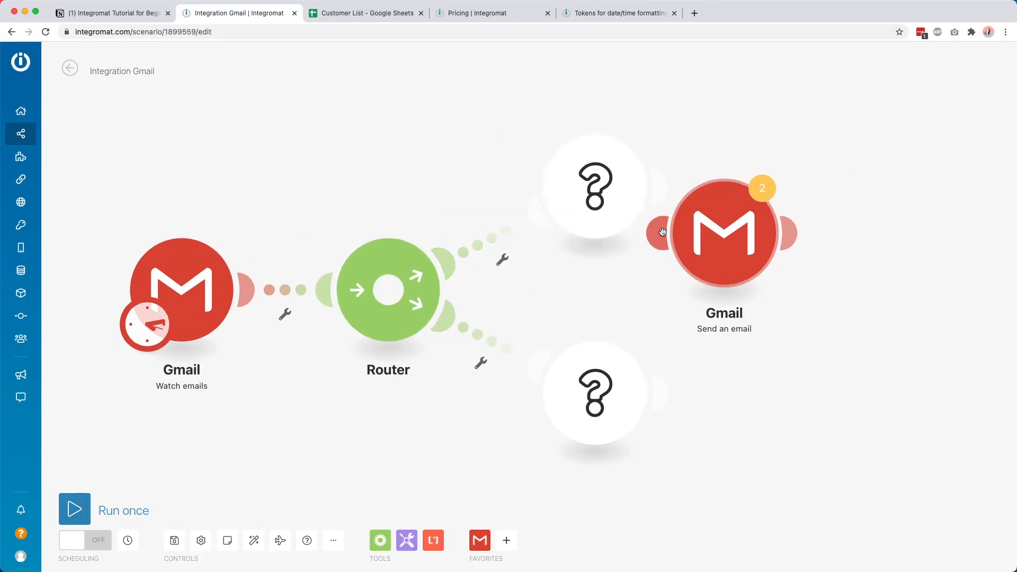
Step: Attach Send an email to the Router's upper branch and delete the empty module there
{"action": "left_click_drag", "start_coordinate": [835, 203], "coordinate": [760, 183]}
{"action": "right_click", "coordinate": [589, 172]}
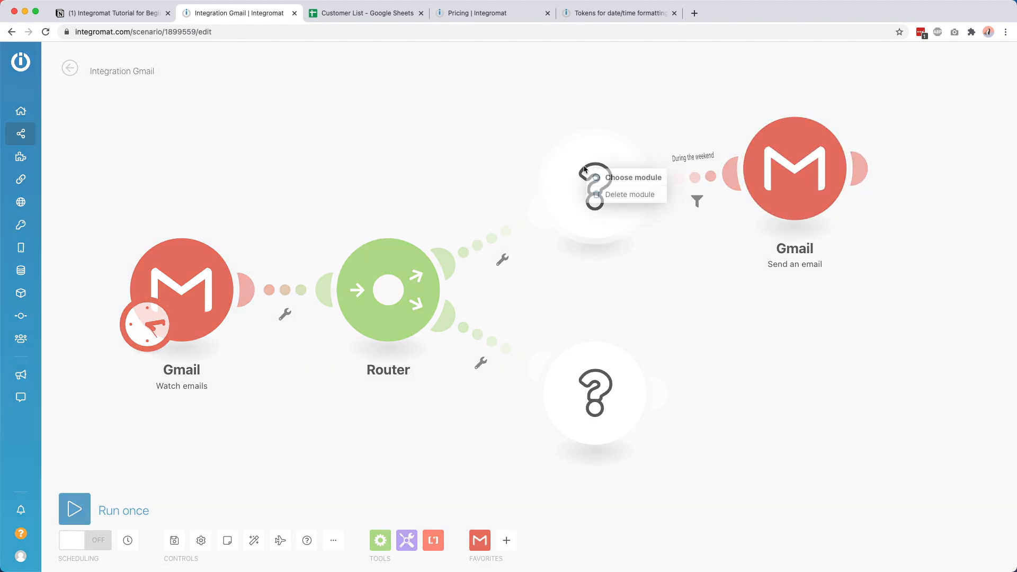
{"action": "left_click", "coordinate": [619, 194]}
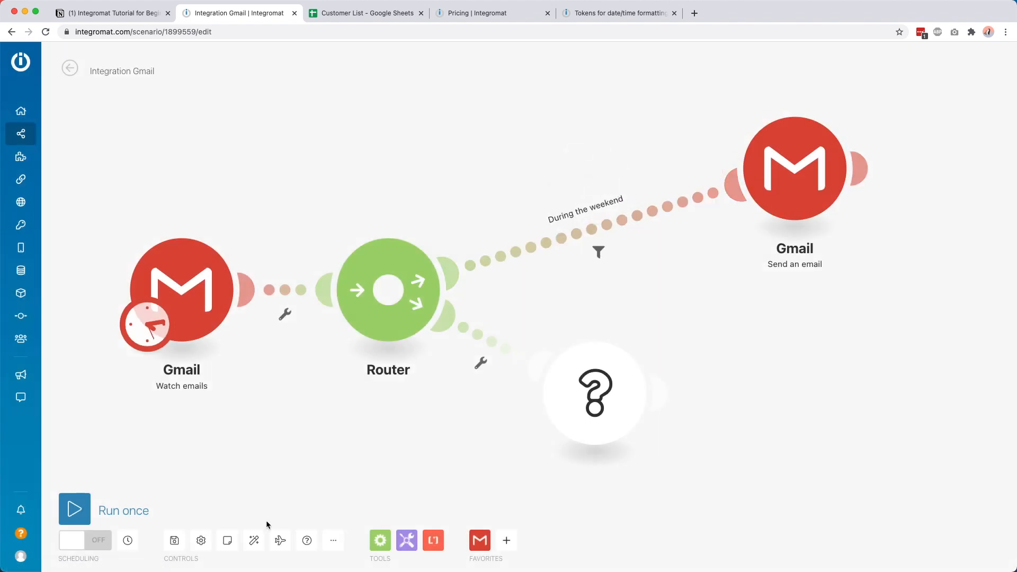
Step: Auto-align the layout and make the lower route a fallback labelled 'Not weekend'
{"action": "left_click", "coordinate": [253, 540]}
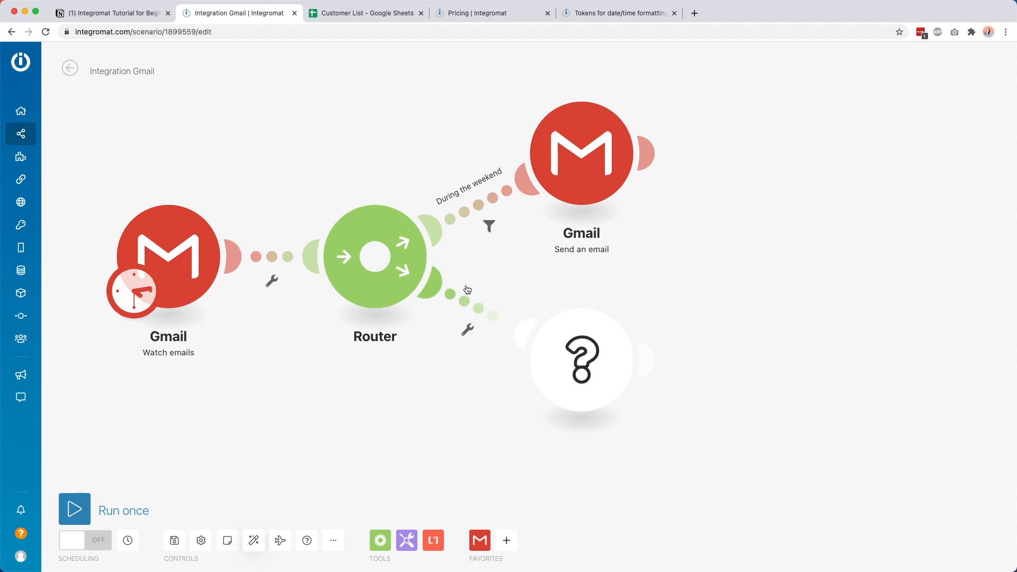
{"action": "left_click", "coordinate": [468, 289]}
{"action": "left_click", "coordinate": [544, 230]}
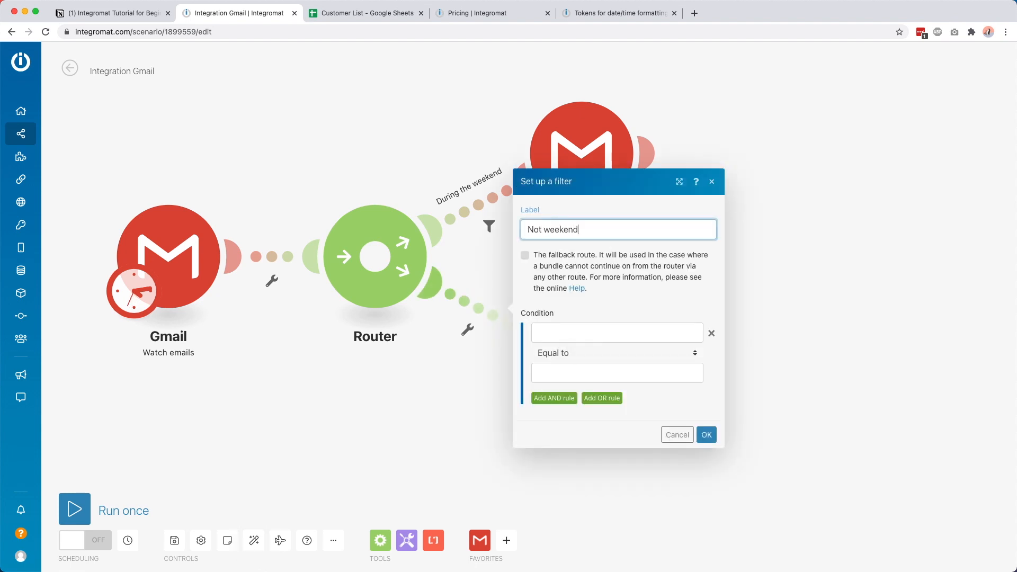
{"action": "left_click", "coordinate": [583, 216]}
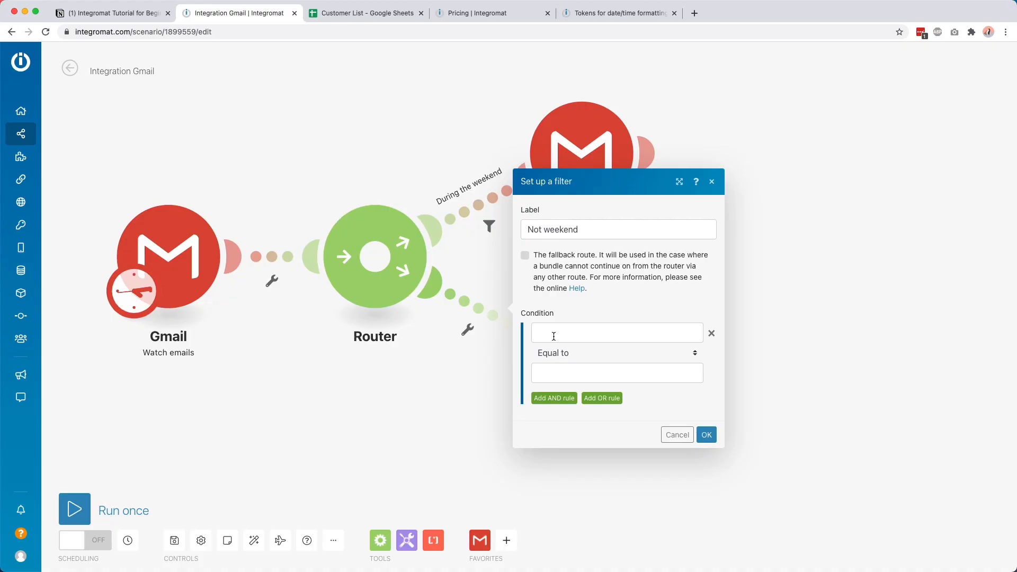
{"action": "left_click", "coordinate": [525, 257]}
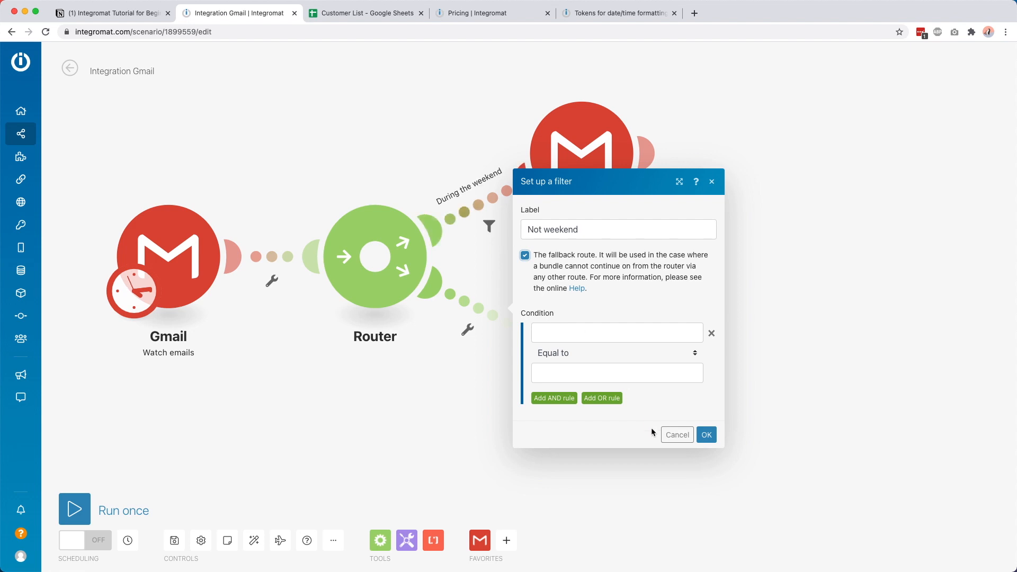
{"action": "left_click", "coordinate": [525, 255]}
{"action": "left_click", "coordinate": [706, 434]}
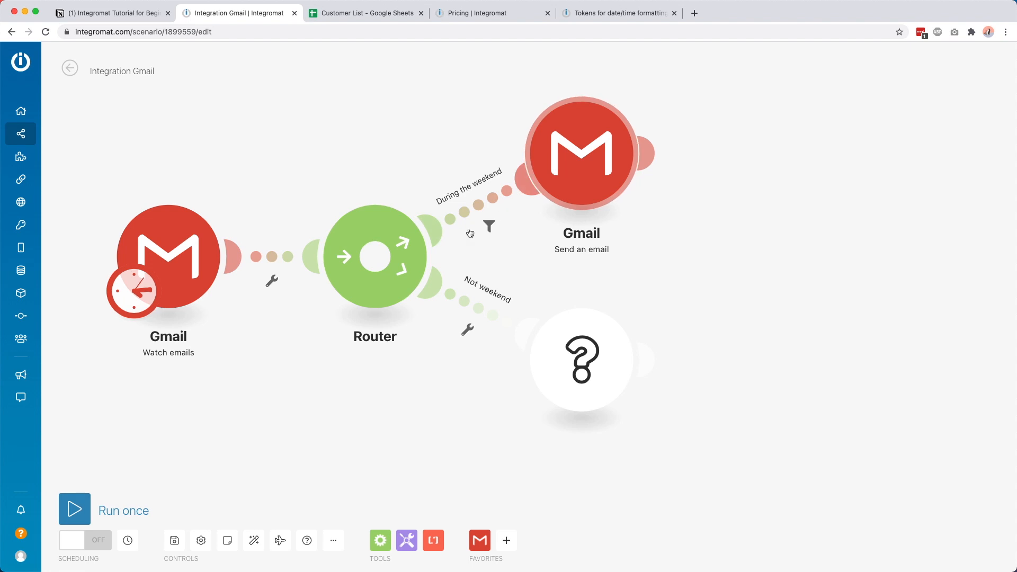
Step: Recheck the Not weekend filter and bring up app choices for the empty module
{"action": "left_click", "coordinate": [481, 307]}
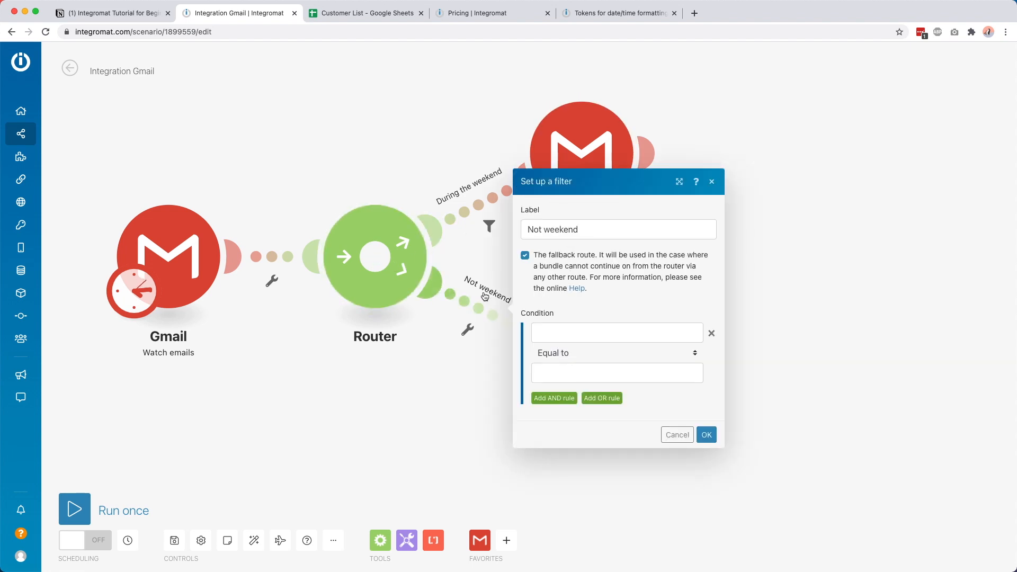
{"action": "left_click", "coordinate": [382, 392]}
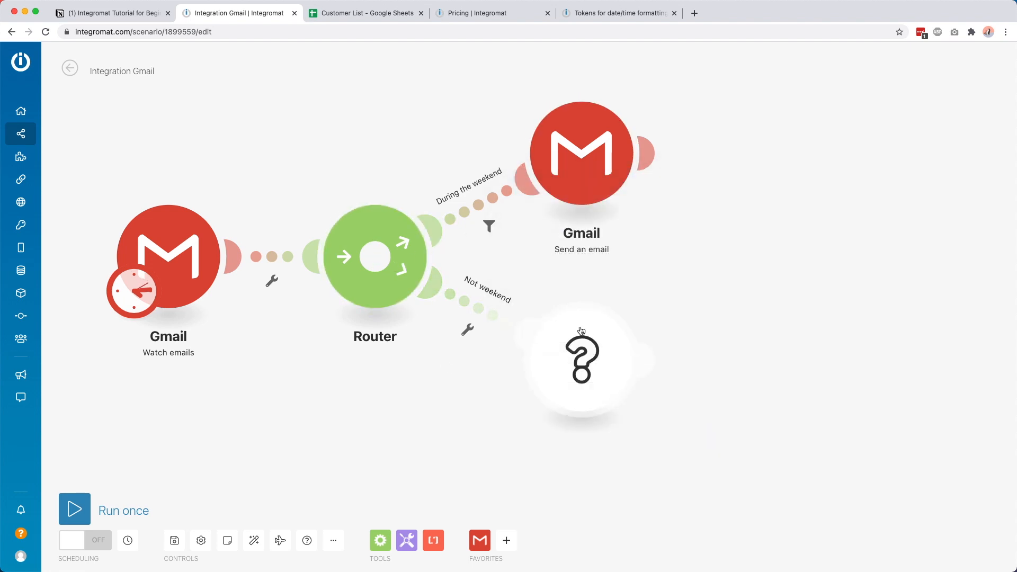
{"action": "left_click", "coordinate": [588, 330]}
Step: Make the empty module a Gmail Send an email addressed to the original sender's email address
{"action": "left_click", "coordinate": [677, 327]}
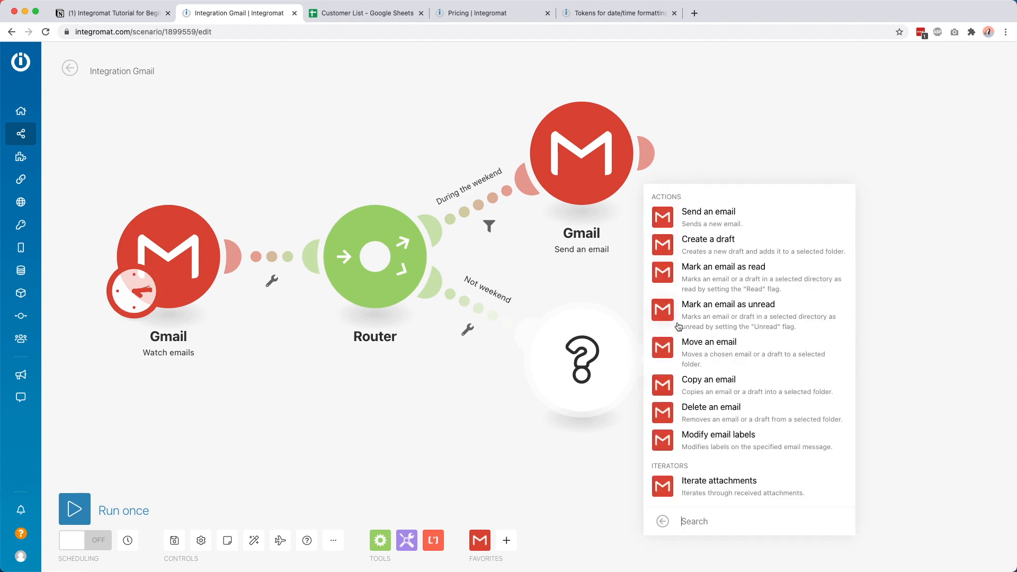
{"action": "left_click", "coordinate": [707, 223]}
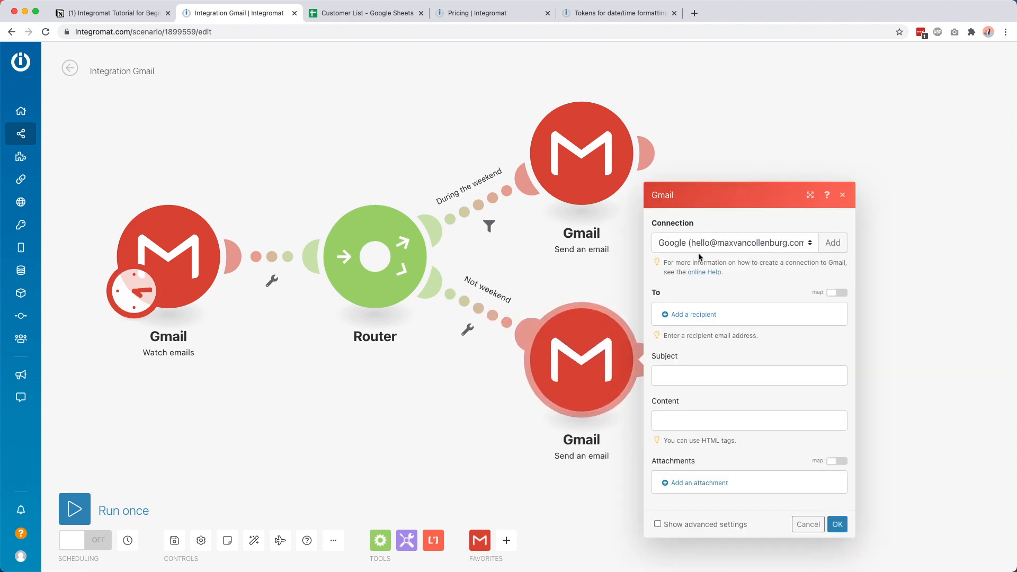
{"action": "left_click", "coordinate": [689, 316]}
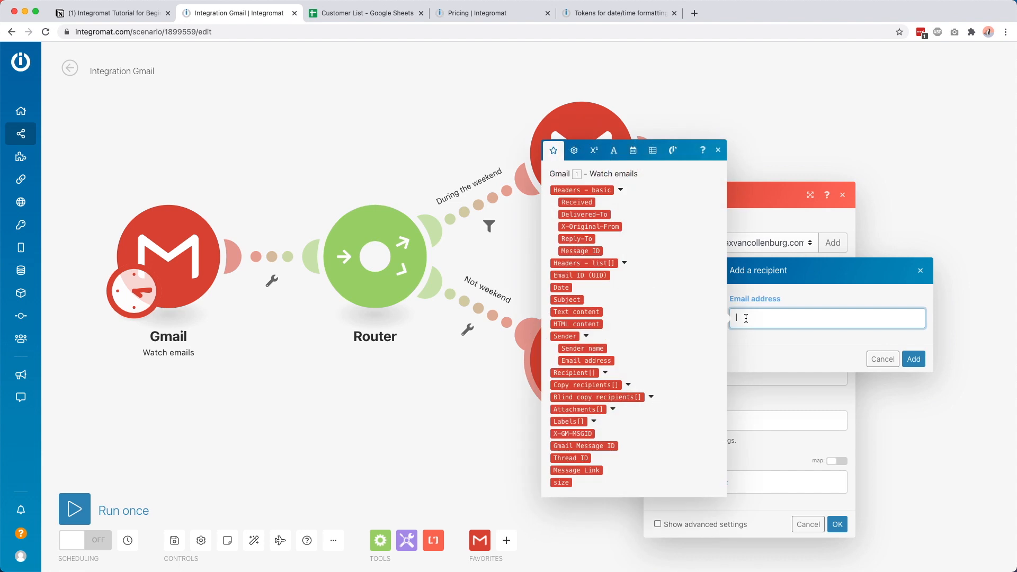
{"action": "left_click", "coordinate": [586, 360]}
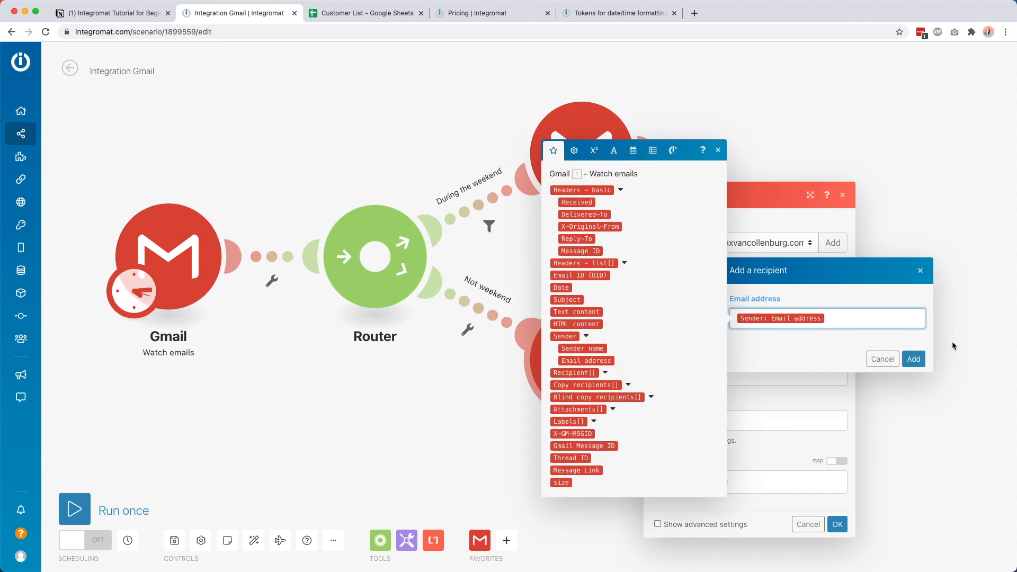
{"action": "left_click", "coordinate": [923, 361]}
Step: Set subject 'RE:' plus original Subject, body 'Thanks for your email, I'll try to get back to you as soon as possible.'
{"action": "left_click", "coordinate": [699, 379]}
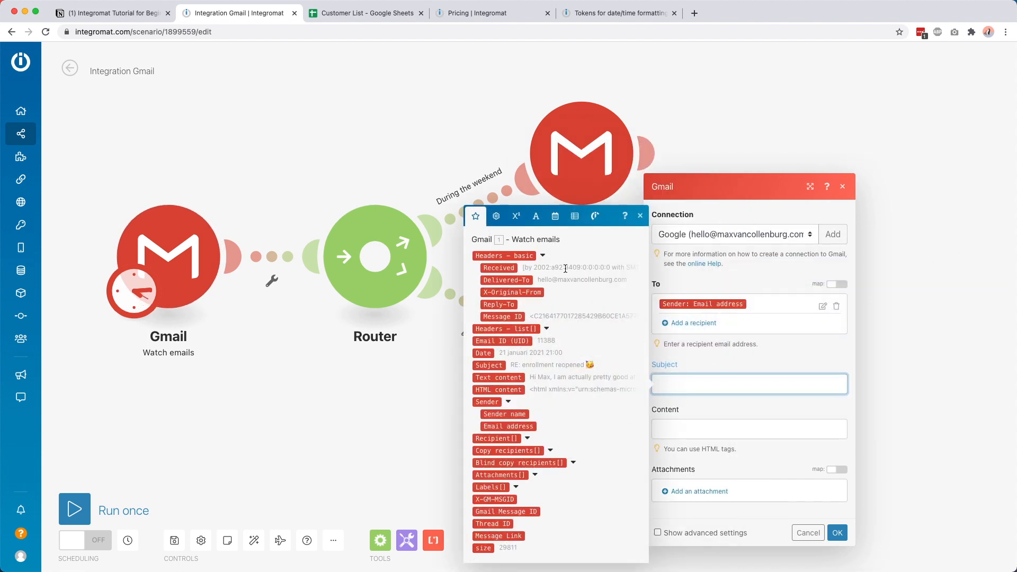
{"action": "type", "text": "RE:"}
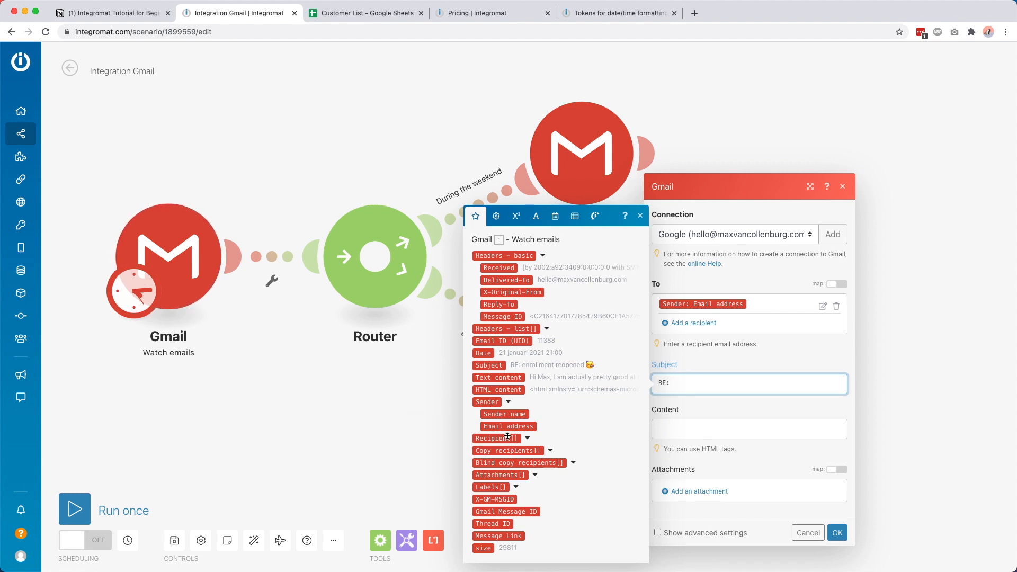
{"action": "left_click", "coordinate": [516, 364]}
{"action": "left_click", "coordinate": [684, 427]}
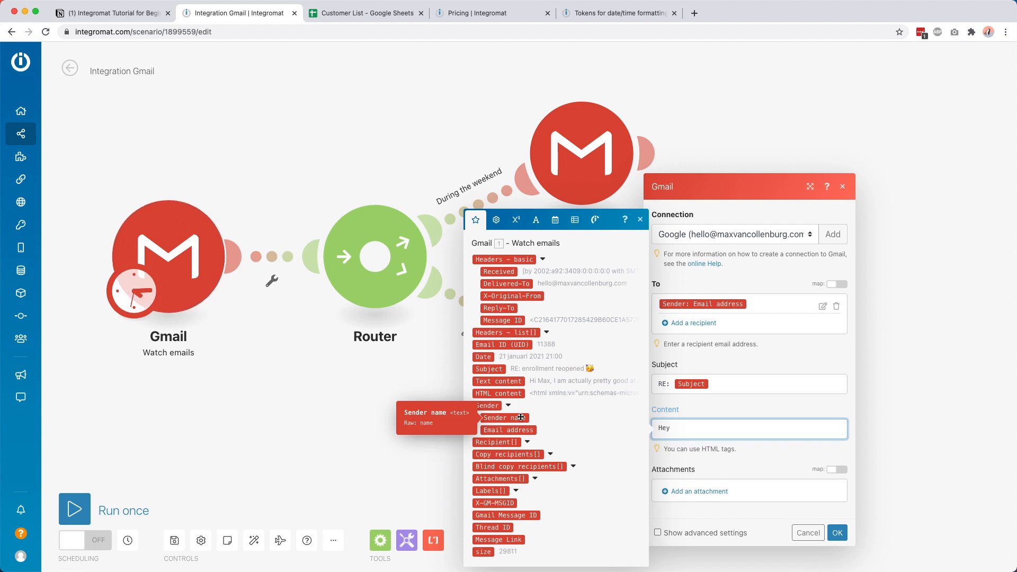
{"action": "key", "text": "Return"}
{"action": "key", "text": "Return"}
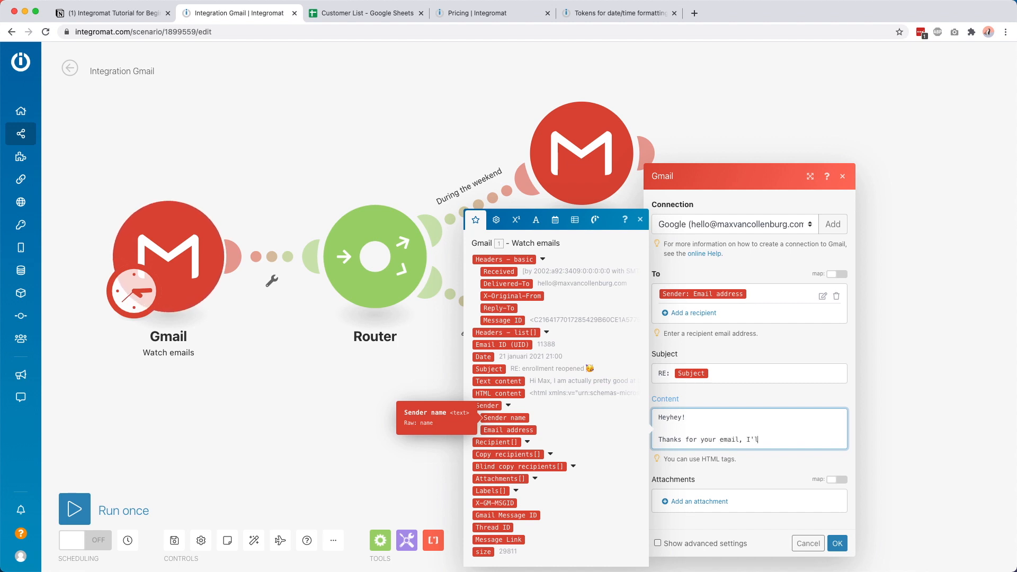
{"action": "type", "text": "Thanks for your email, I'll try to get back t"}
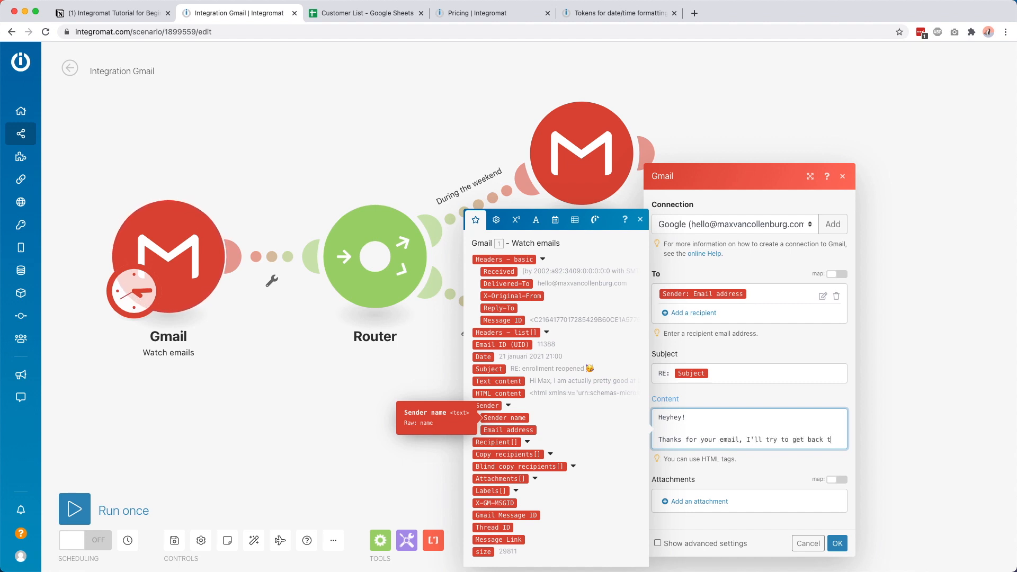
{"action": "type", "text": "o you as soon as"}
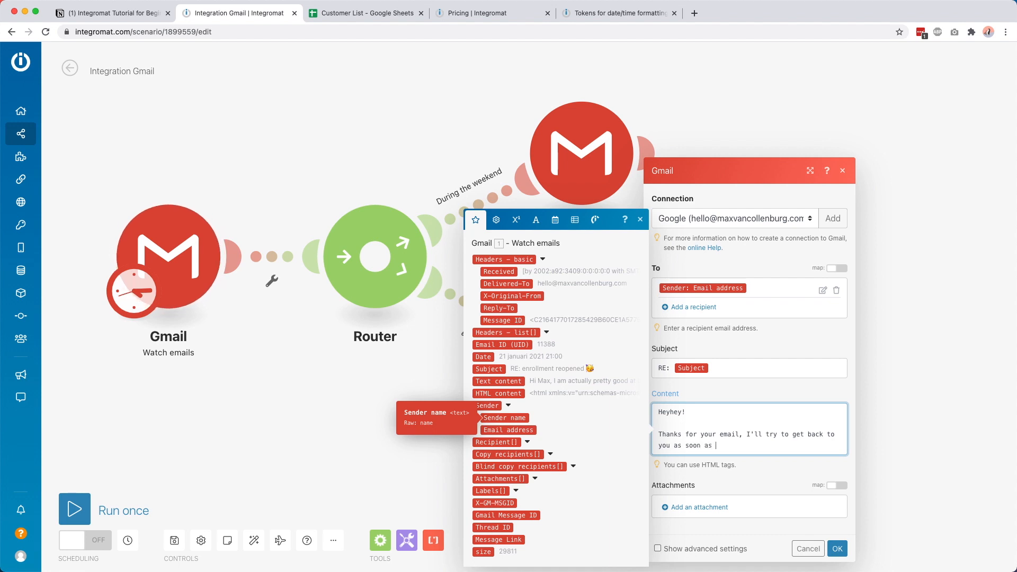
{"action": "type", "text": " possible."}
{"action": "key", "text": "Return"}
{"action": "key", "text": "Return"}
{"action": "type", "text": "-"}
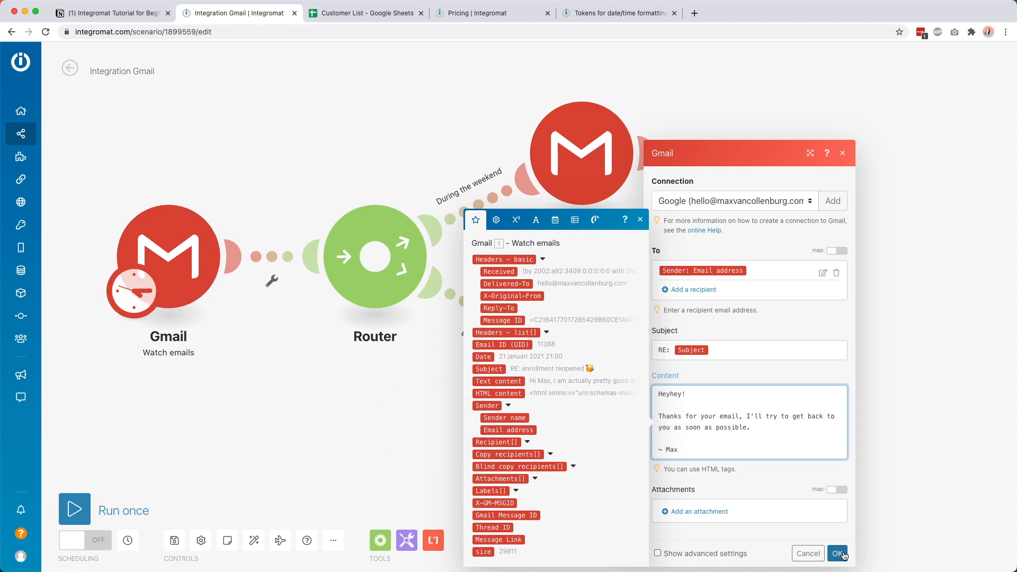
{"action": "left_click", "coordinate": [837, 554]}
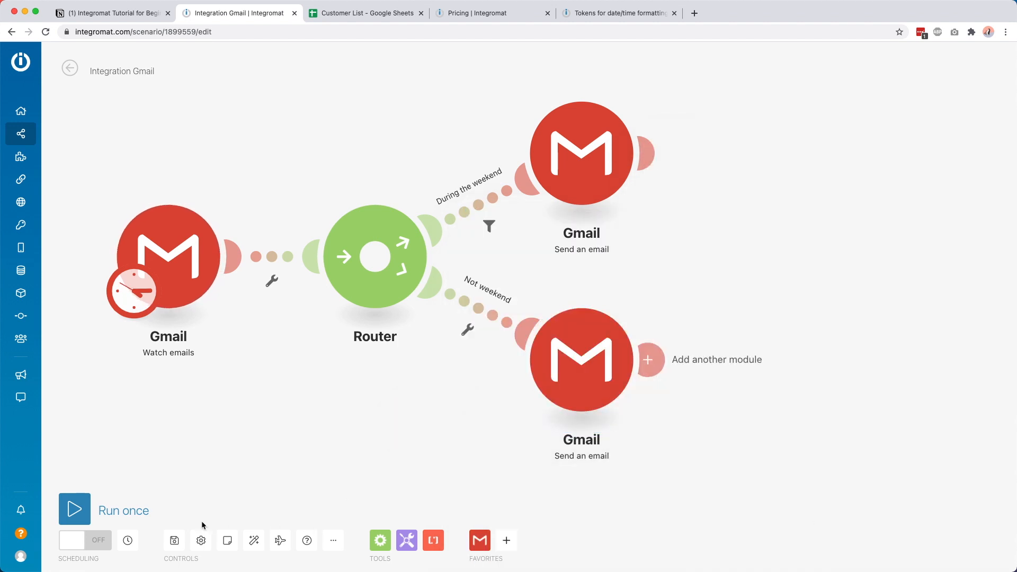
Step: Save the scenario and reposition the Router and both Gmail reply modules on the canvas
{"action": "left_click", "coordinate": [175, 541]}
{"action": "left_click_drag", "start_coordinate": [373, 226], "coordinate": [345, 211]}
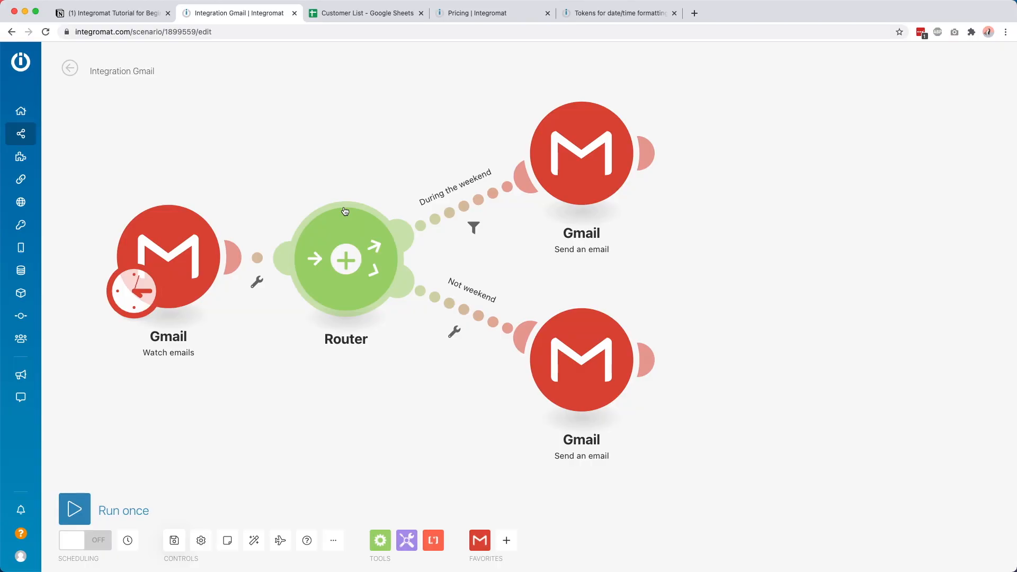
{"action": "left_click_drag", "start_coordinate": [562, 149], "coordinate": [604, 88]}
{"action": "left_click_drag", "start_coordinate": [567, 321], "coordinate": [643, 340]}
{"action": "left_click_drag", "start_coordinate": [634, 115], "coordinate": [667, 207]}
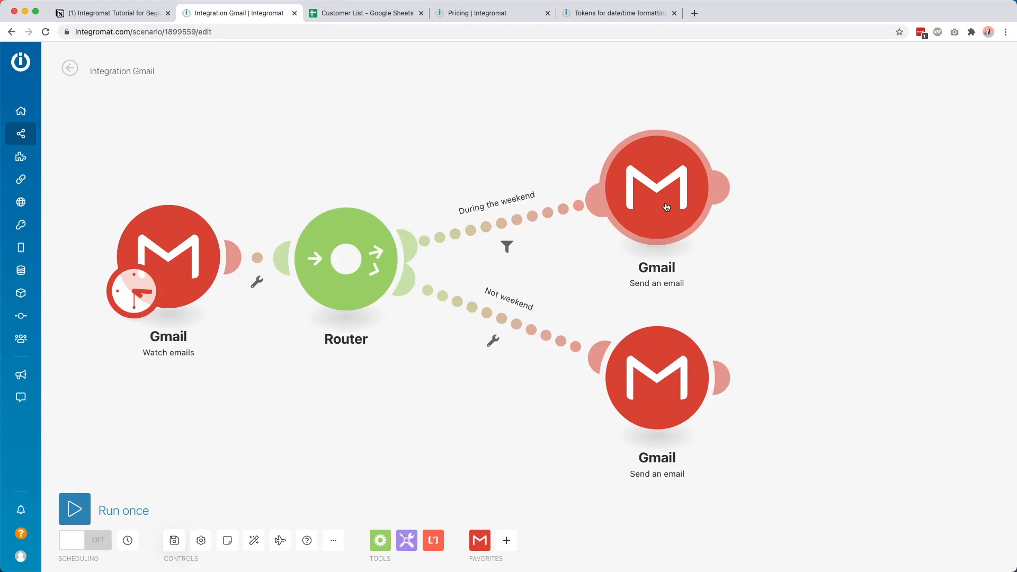
{"action": "left_click", "coordinate": [384, 20]}
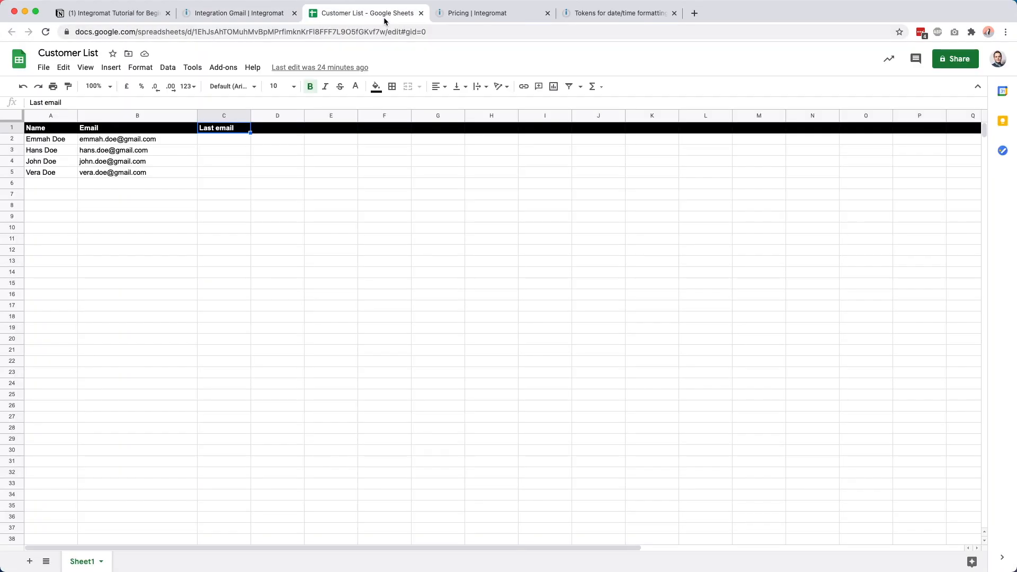
Step: Enter 'Amount of emails' as the D1 heading in Customer List and widen column D
{"action": "left_click", "coordinate": [277, 261]}
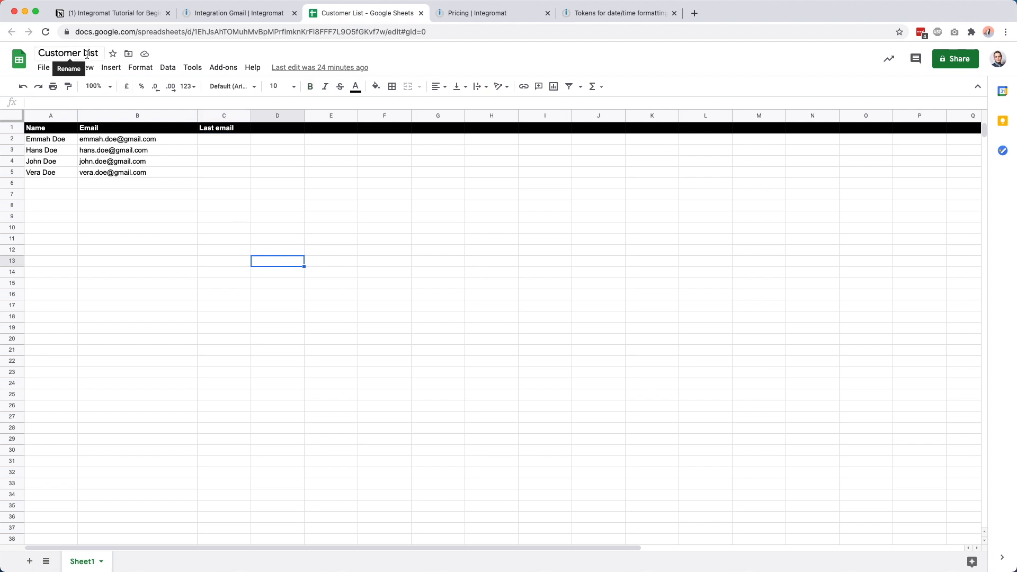
{"action": "left_click", "coordinate": [44, 132]}
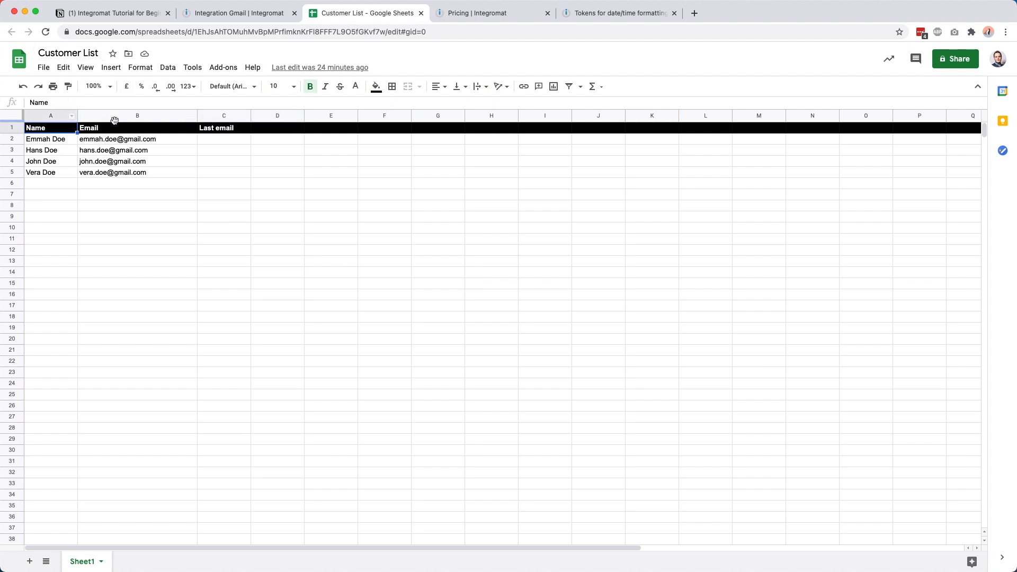
{"action": "left_click", "coordinate": [109, 132]}
{"action": "left_click", "coordinate": [226, 134]}
{"action": "left_click", "coordinate": [274, 131]}
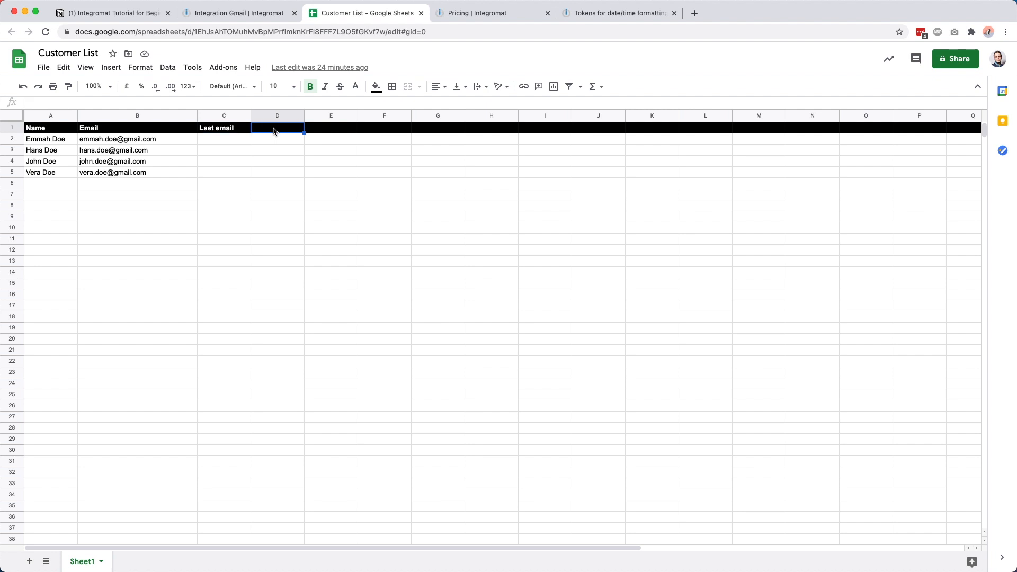
{"action": "type", "text": "Amount of emails"}
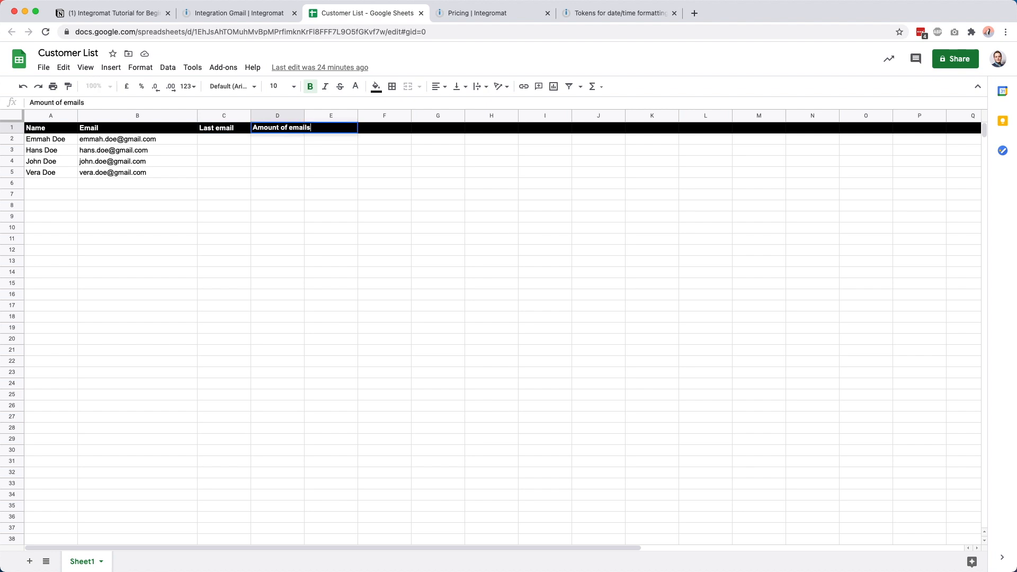
{"action": "key", "text": "Return"}
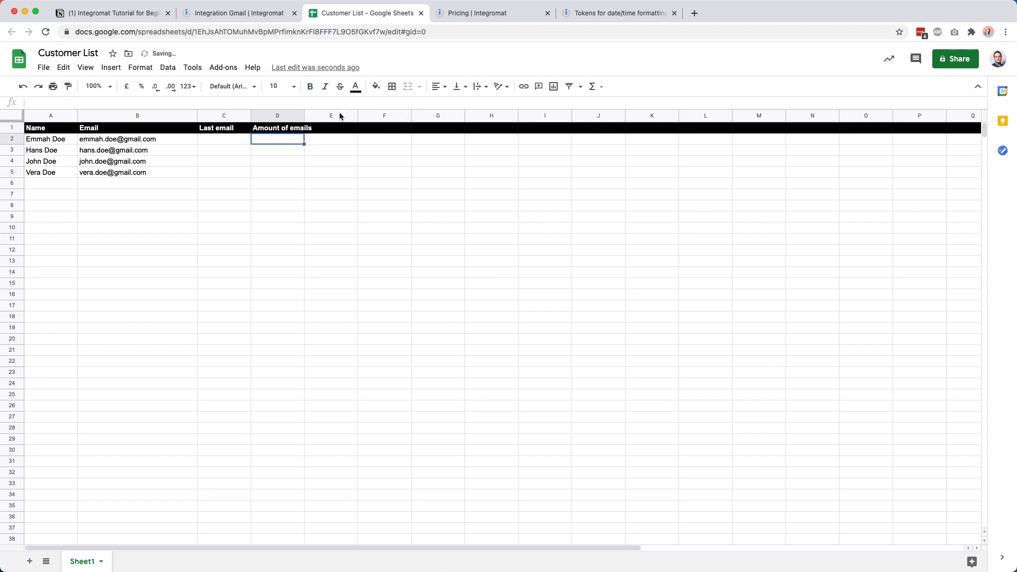
{"action": "left_click_drag", "start_coordinate": [309, 119], "coordinate": [367, 119]}
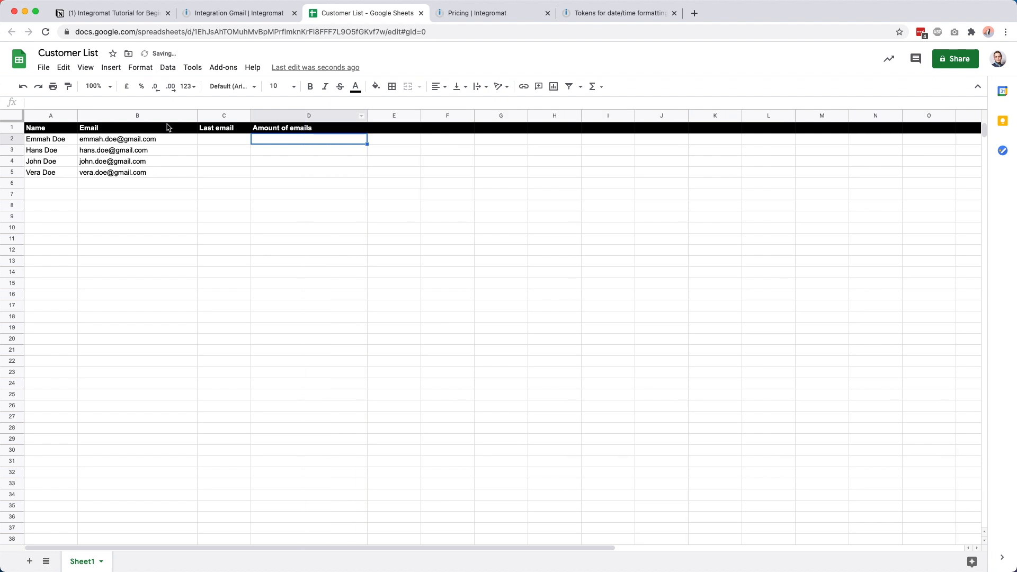
{"action": "left_click", "coordinate": [217, 7]}
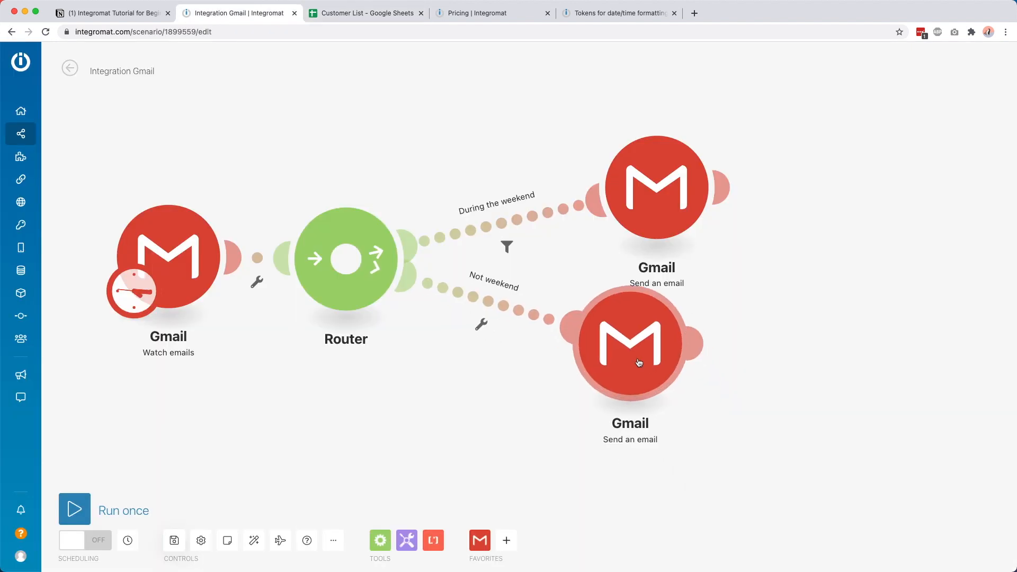
Step: Save, move Watch emails aside, and unlink it from the Router
{"action": "left_click", "coordinate": [175, 540]}
{"action": "mouse_move", "coordinate": [690, 366]}
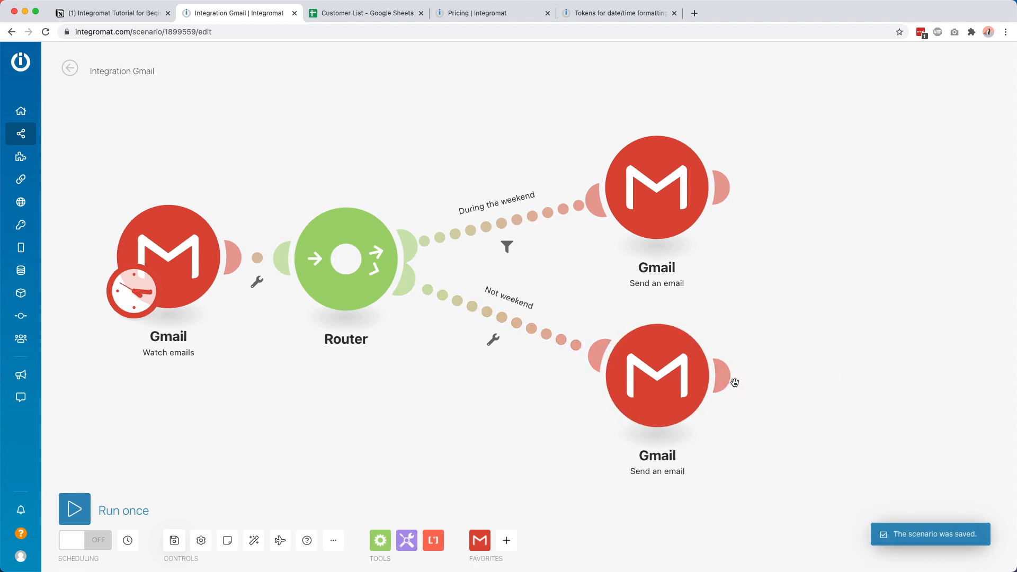
{"action": "left_click_drag", "start_coordinate": [322, 379], "coordinate": [675, 400]}
{"action": "left_click_drag", "start_coordinate": [526, 242], "coordinate": [233, 240]}
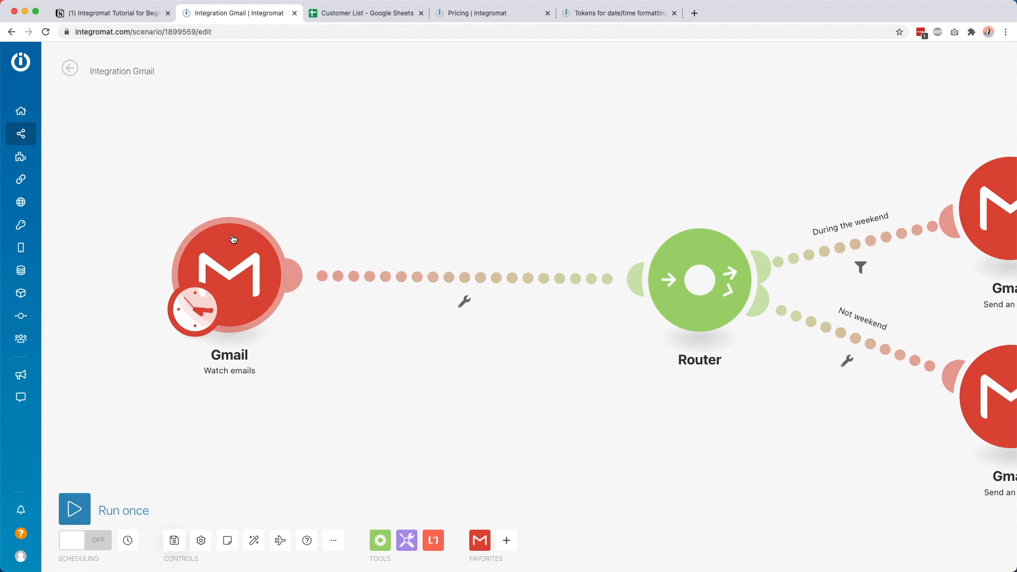
{"action": "left_click", "coordinate": [485, 277]}
{"action": "left_click", "coordinate": [506, 298]}
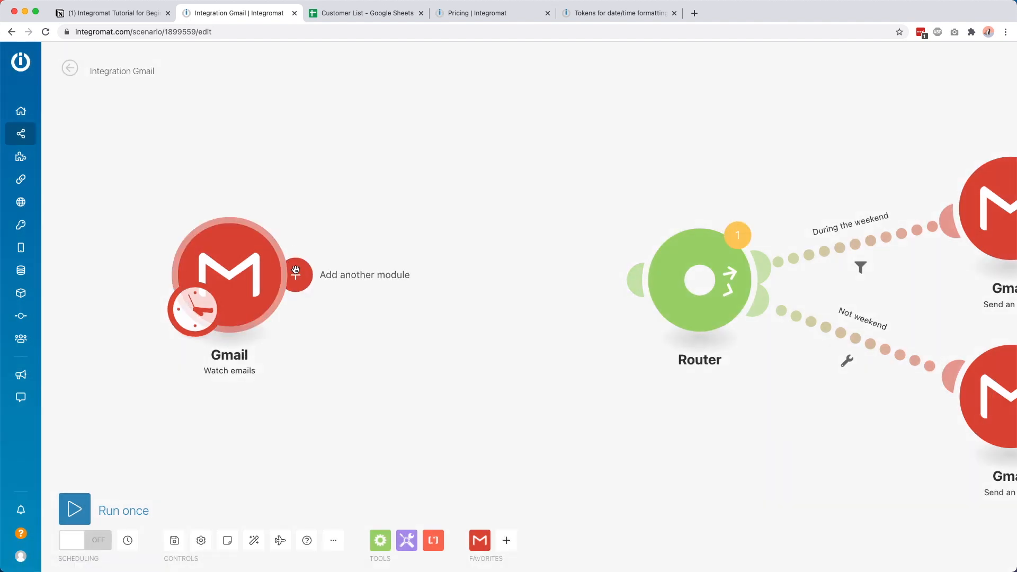
Step: Attach a Google Sheets Search Rows module after Watch emails
{"action": "left_click", "coordinate": [450, 273]}
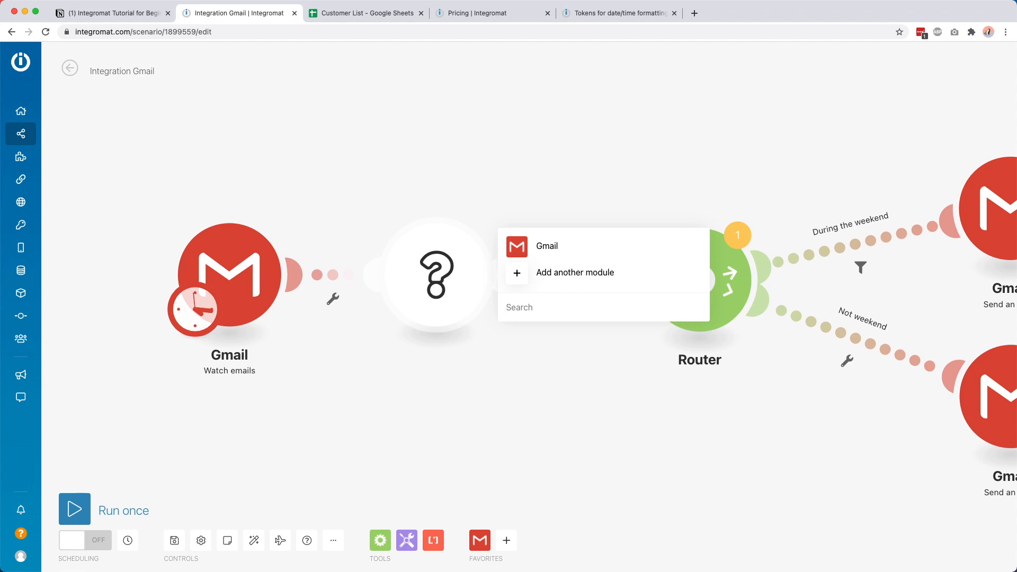
{"action": "type", "text": "google sheet"}
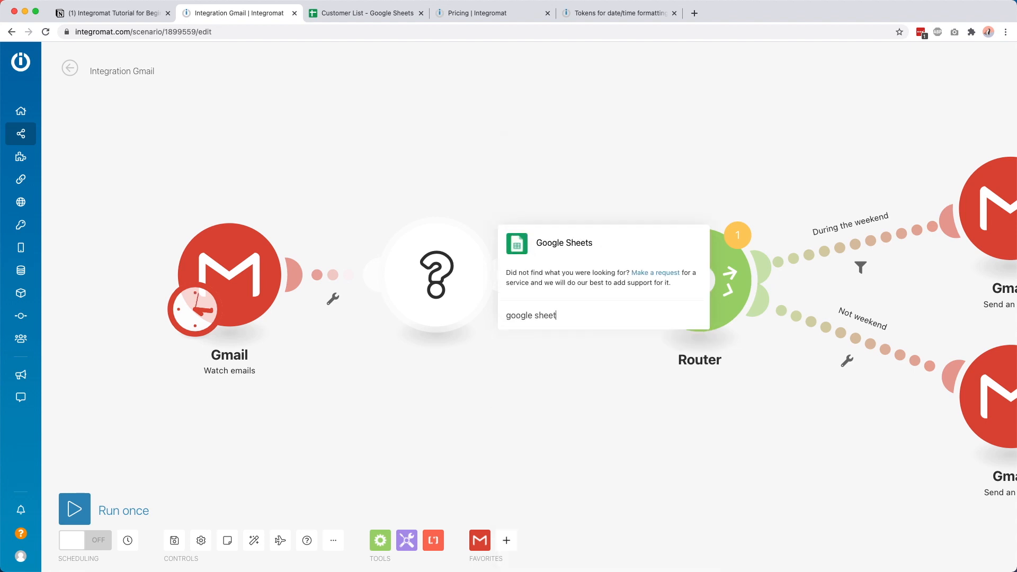
{"action": "left_click", "coordinate": [577, 241]}
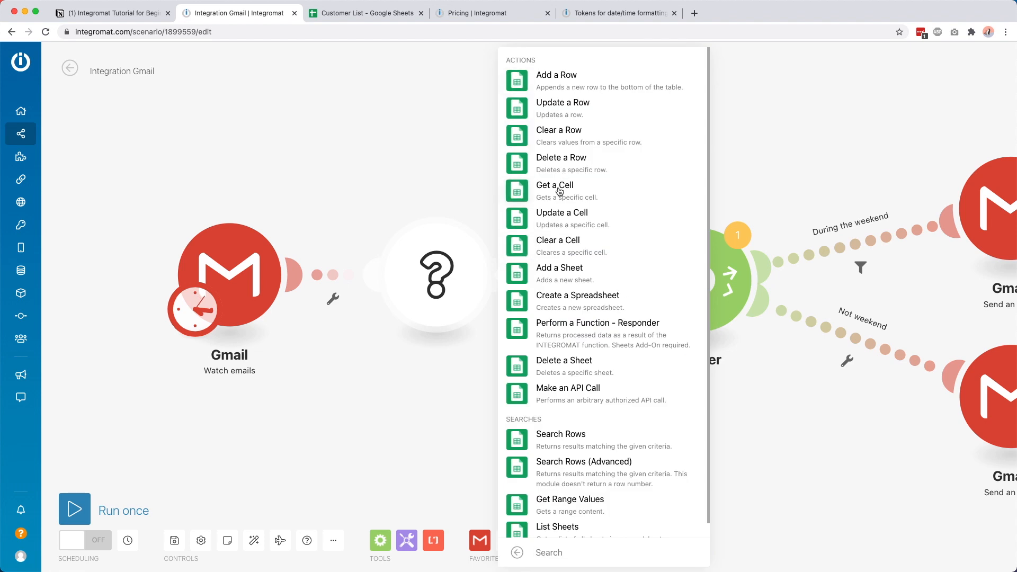
{"action": "scroll", "coordinate": [551, 384], "scroll_direction": "down", "scroll_amount": 1}
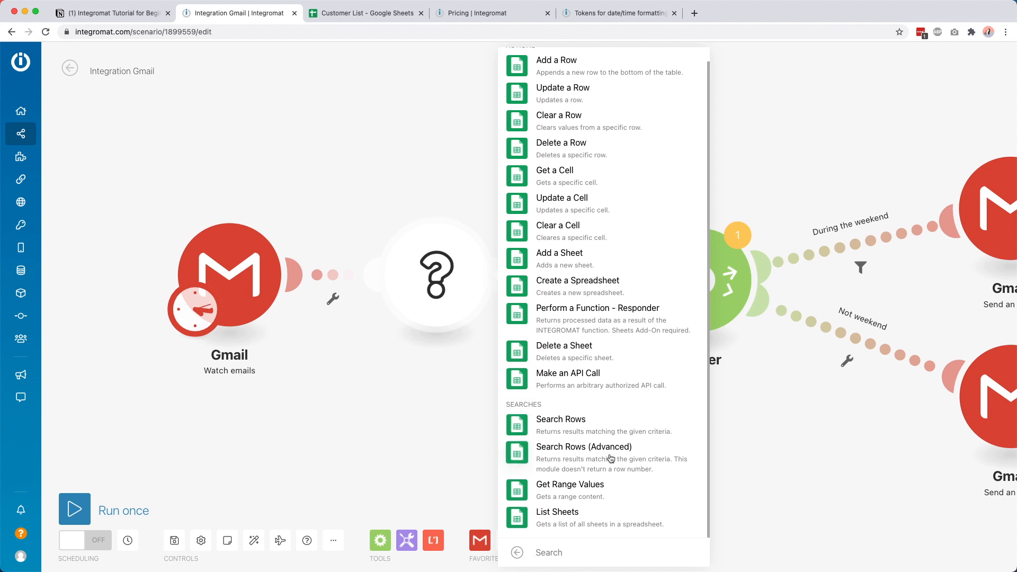
{"action": "left_click", "coordinate": [559, 426]}
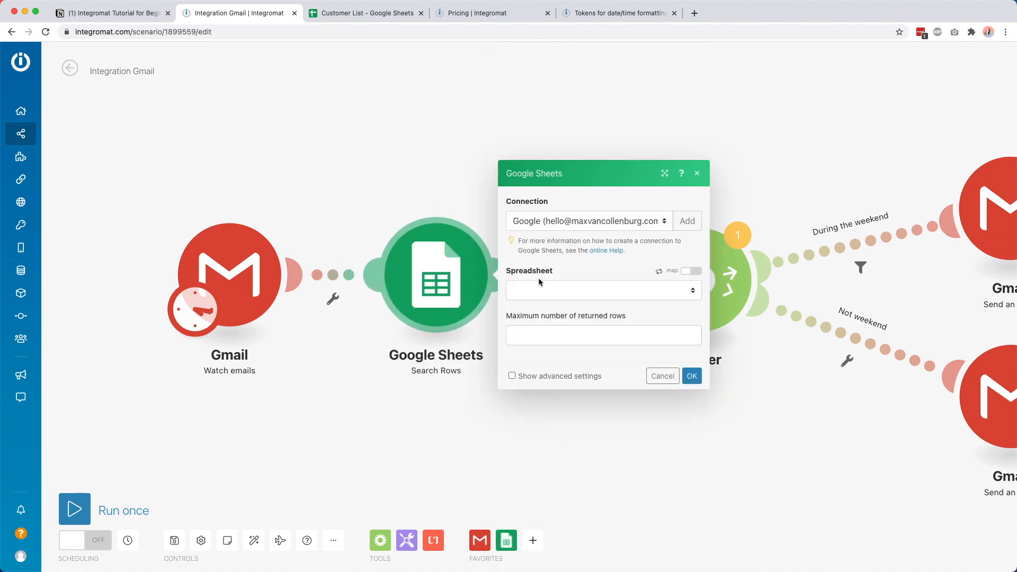
Step: Point the Search Rows module at the Customer List spreadsheet and Sheet1
{"action": "left_click", "coordinate": [617, 290]}
{"action": "scroll", "coordinate": [586, 352], "scroll_direction": "down", "scroll_amount": 5}
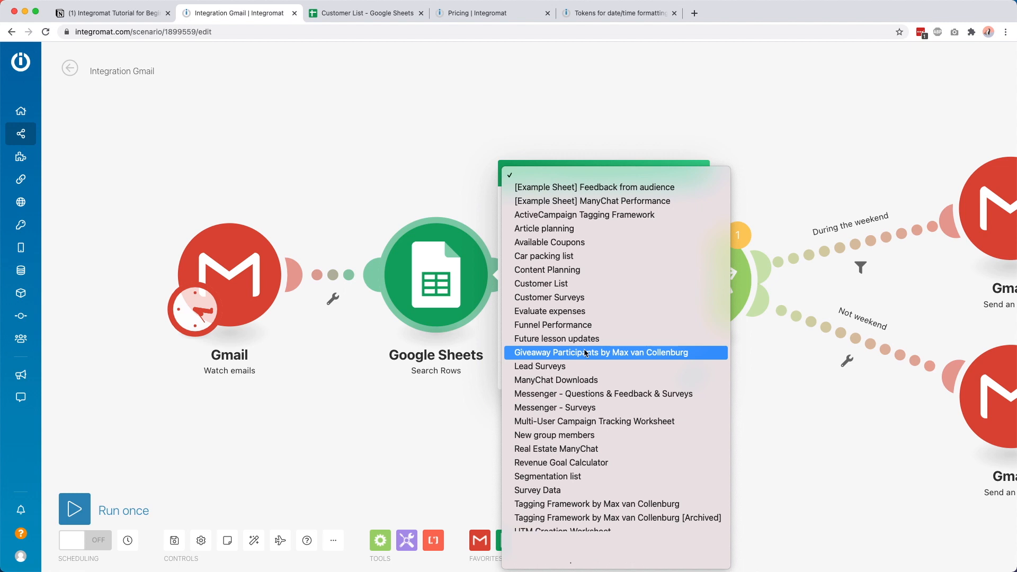
{"action": "left_click", "coordinate": [553, 283]}
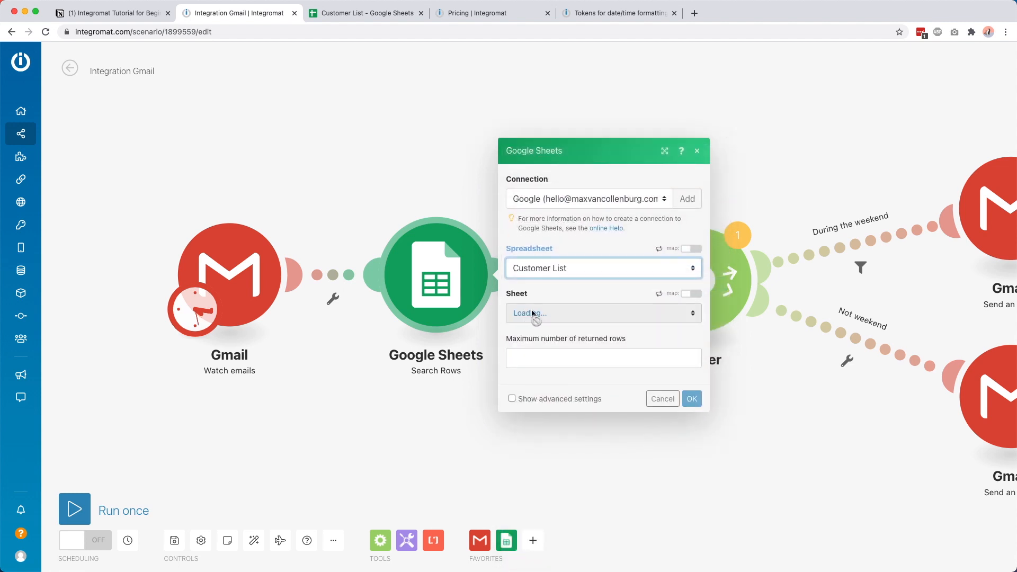
{"action": "left_click", "coordinate": [534, 316]}
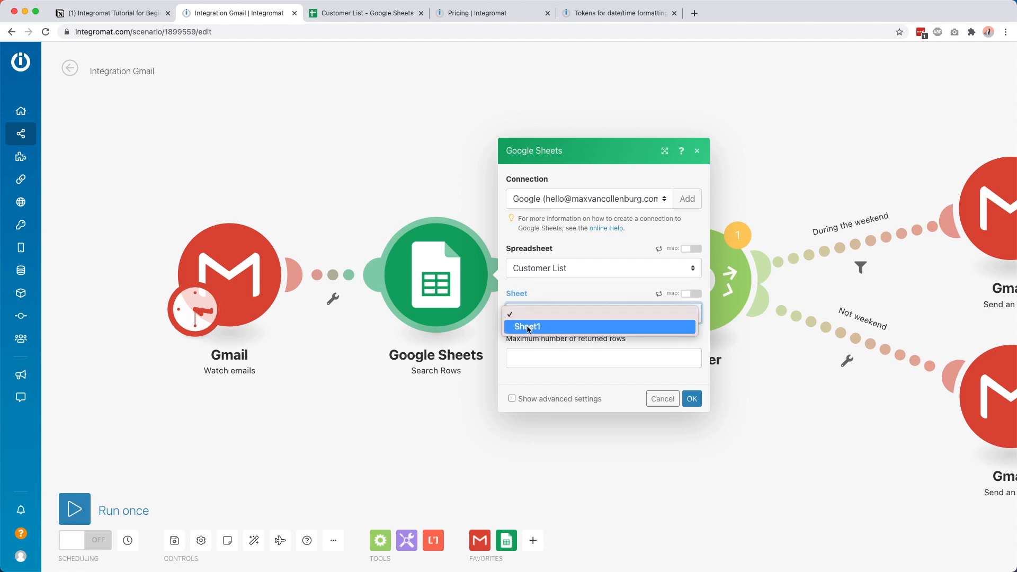
{"action": "left_click", "coordinate": [532, 324]}
{"action": "left_click", "coordinate": [376, 14]}
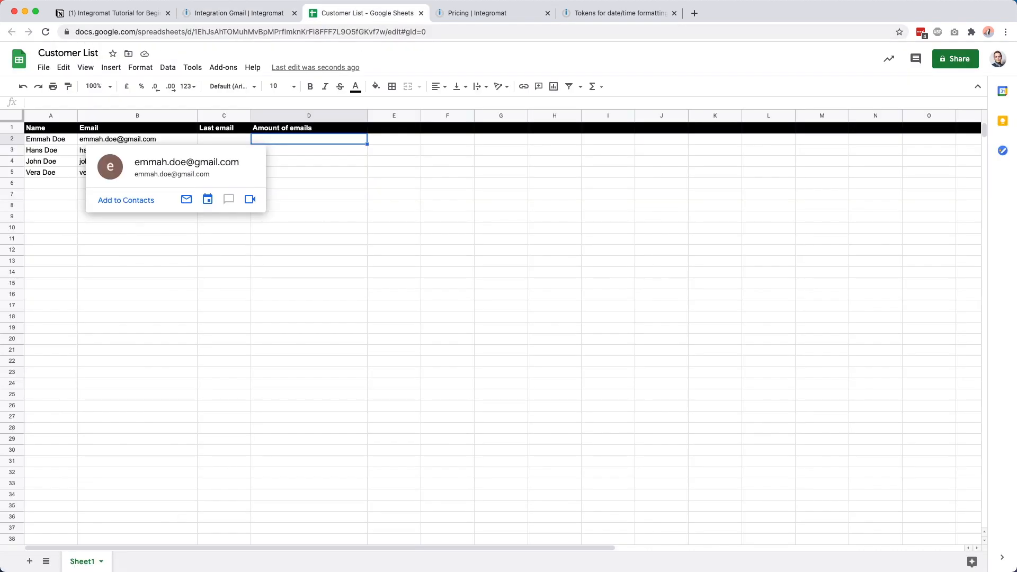
{"action": "left_click", "coordinate": [238, 16]}
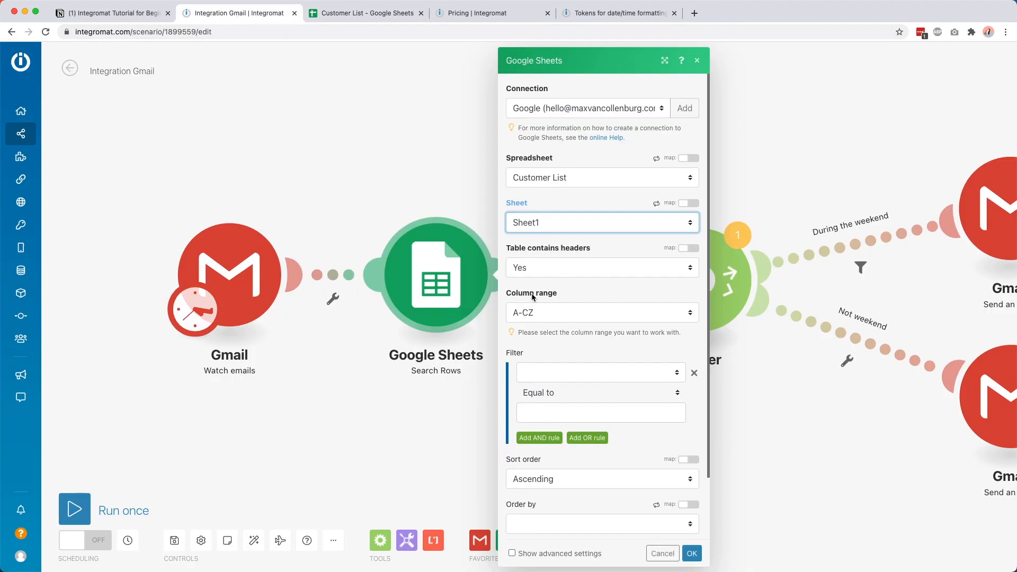
Step: Filter on Email (B) equal to (case insensitive) the Sender: Email address
{"action": "scroll", "coordinate": [563, 371], "scroll_direction": "down", "scroll_amount": 3}
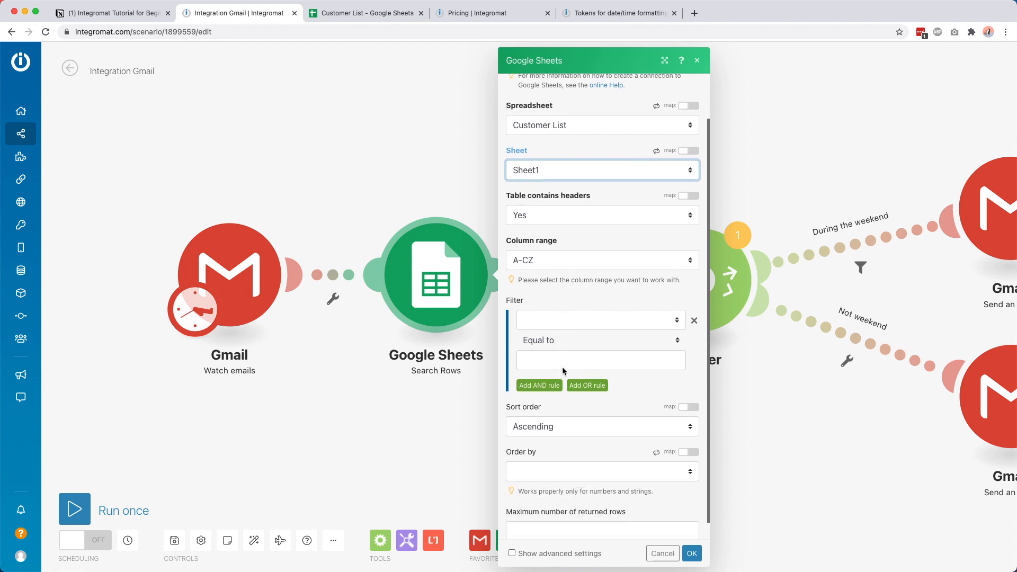
{"action": "left_click", "coordinate": [574, 313]}
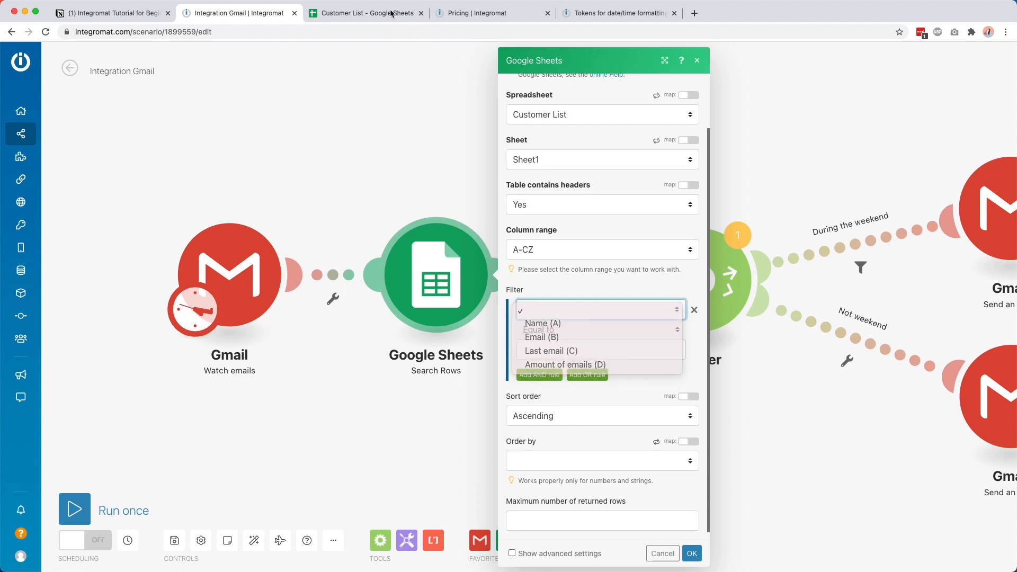
{"action": "left_click", "coordinate": [364, 20]}
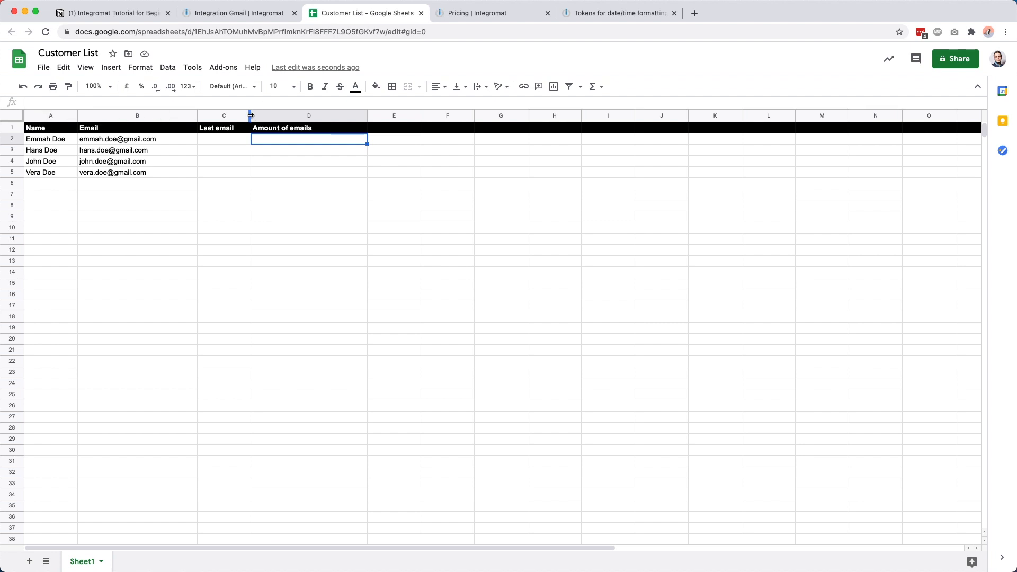
{"action": "left_click", "coordinate": [248, 15]}
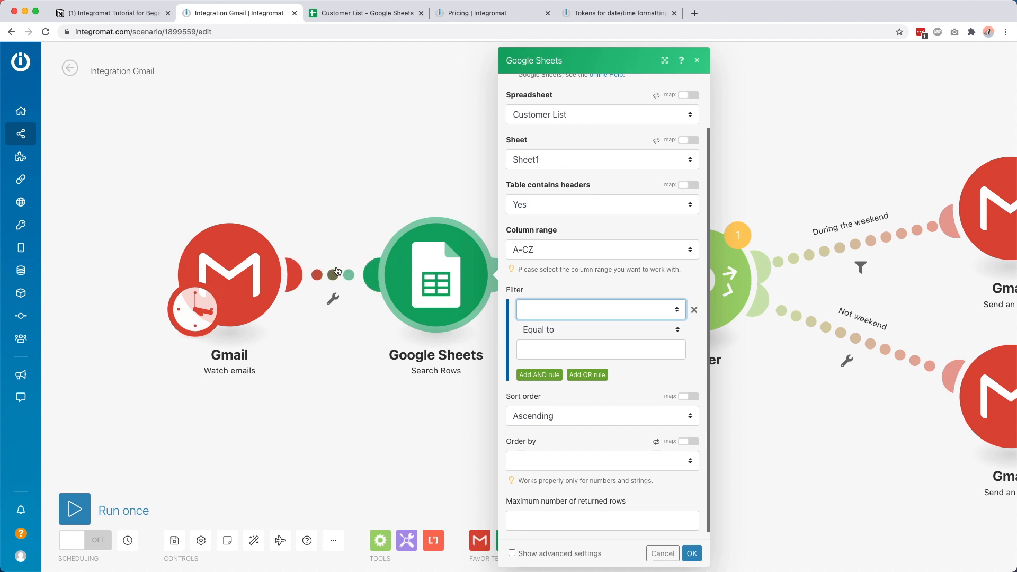
{"action": "left_click", "coordinate": [557, 329]}
{"action": "left_click", "coordinate": [563, 303]}
{"action": "left_click", "coordinate": [552, 310]}
{"action": "left_click", "coordinate": [546, 341]}
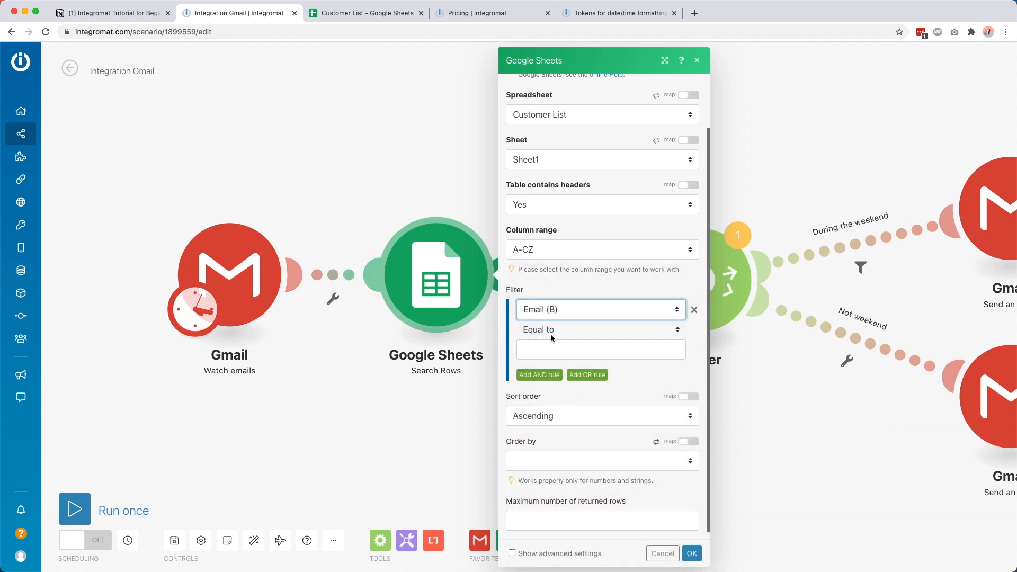
{"action": "left_click", "coordinate": [551, 333]}
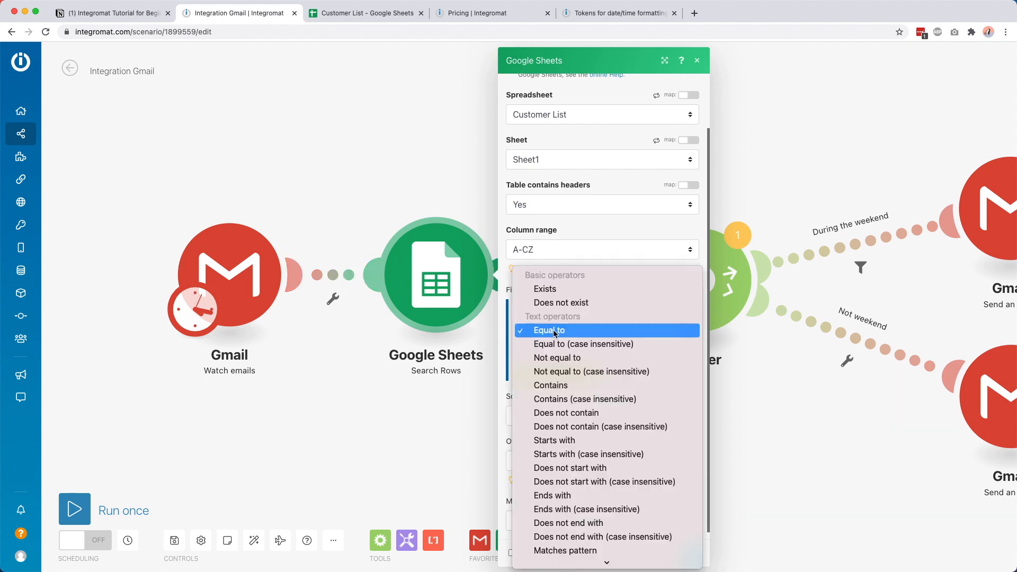
{"action": "left_click", "coordinate": [578, 345]}
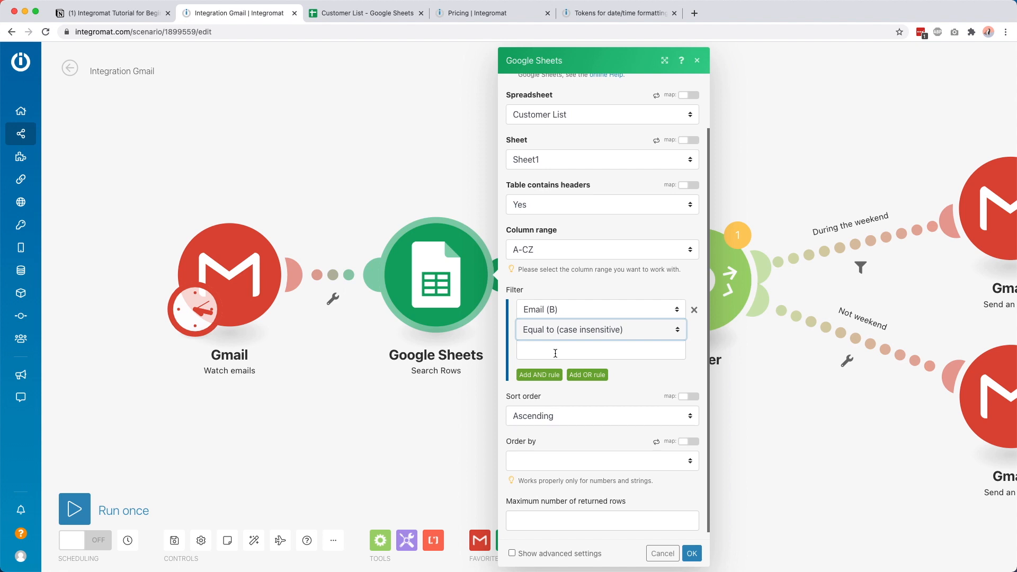
{"action": "left_click", "coordinate": [556, 353]}
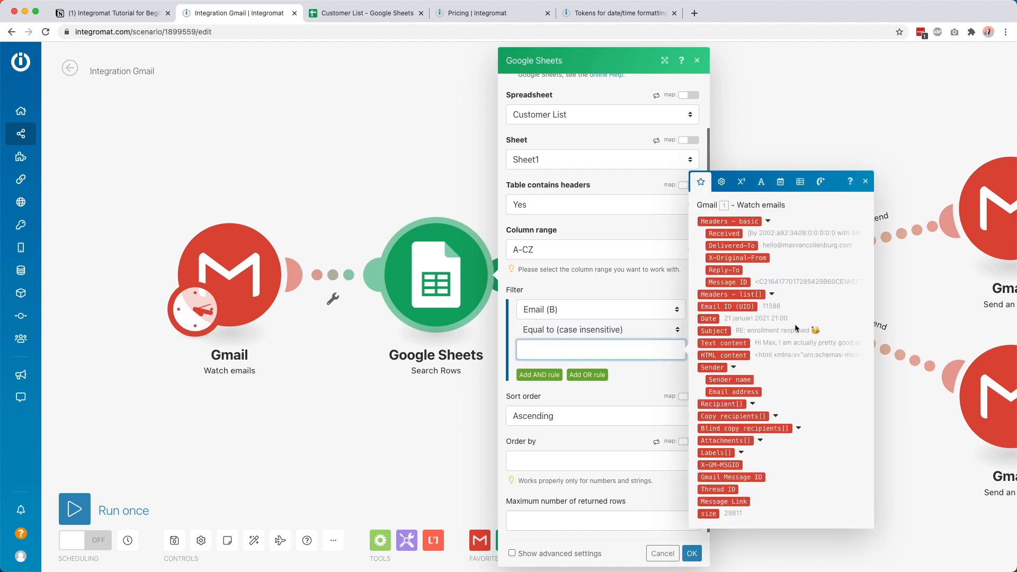
{"action": "left_click", "coordinate": [734, 391]}
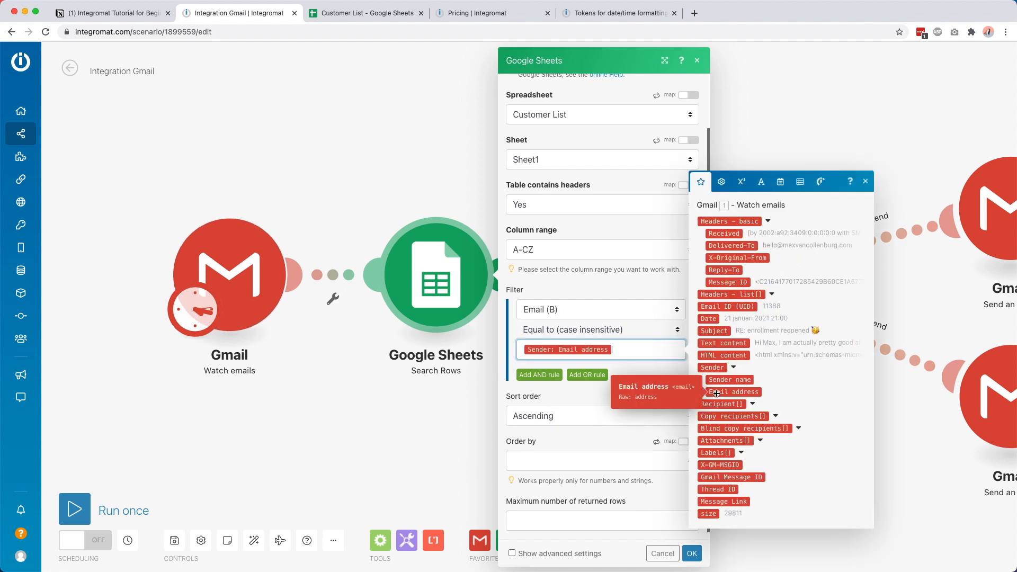
{"action": "left_click", "coordinate": [628, 369]}
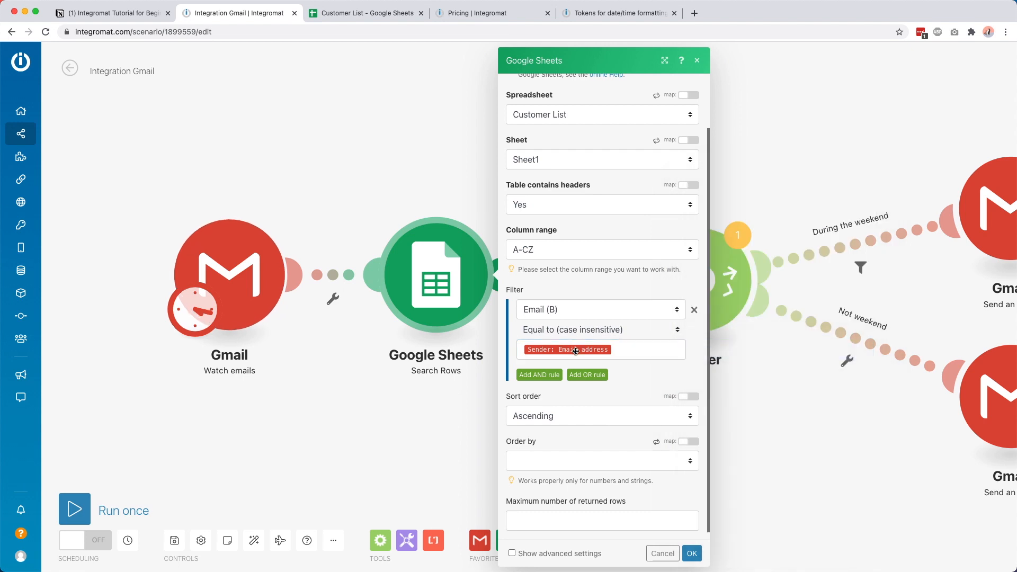
Step: Limit the search to a maximum of 1 row and save the module
{"action": "scroll", "coordinate": [551, 341], "scroll_direction": "down", "scroll_amount": 1}
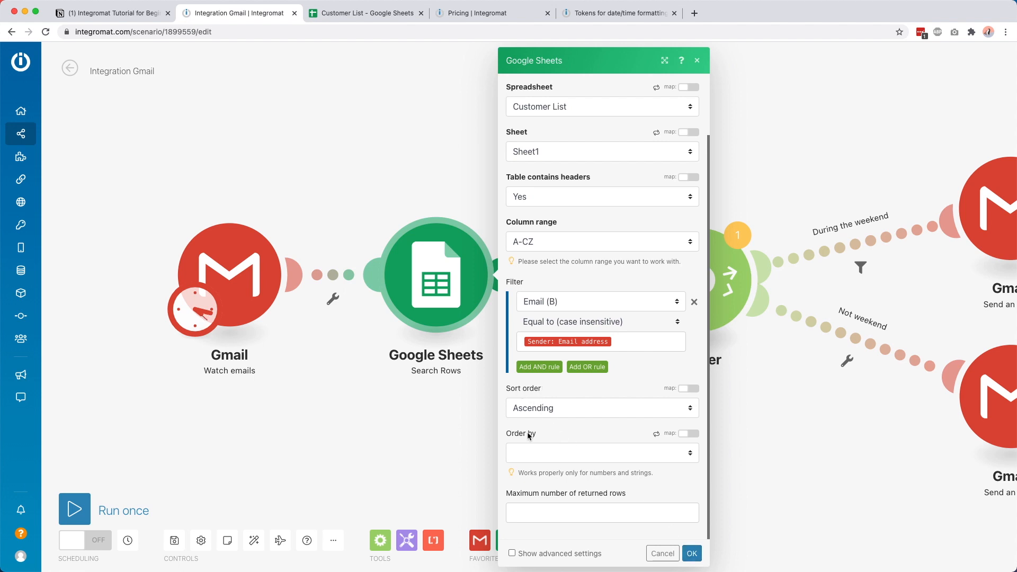
{"action": "left_click", "coordinate": [599, 509]}
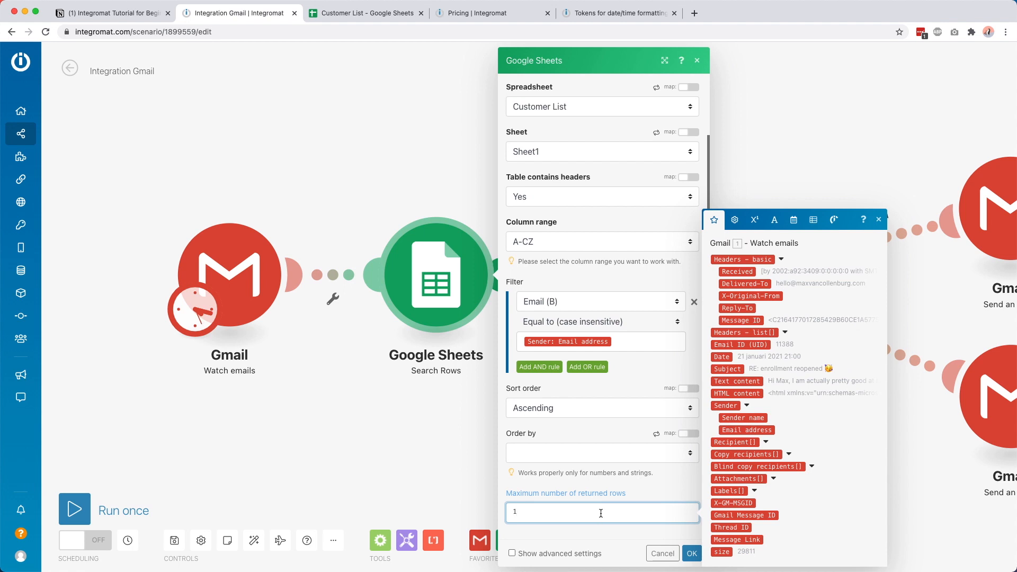
{"action": "type", "text": "1"}
{"action": "left_click", "coordinate": [692, 553]}
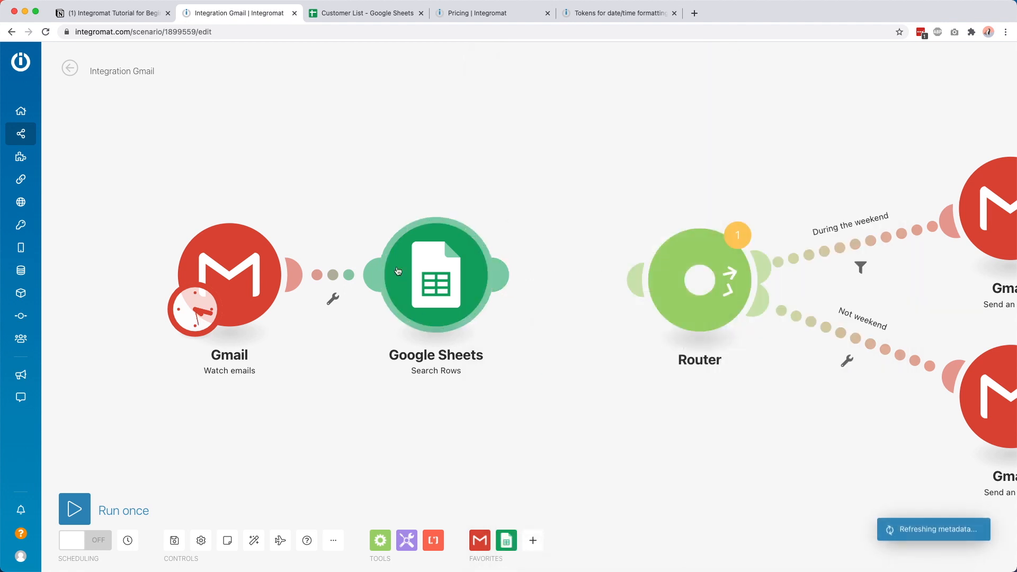
Step: Run only Search Rows with a customer's test e-mail address and inspect the matching row 2 output
{"action": "right_click", "coordinate": [433, 267]}
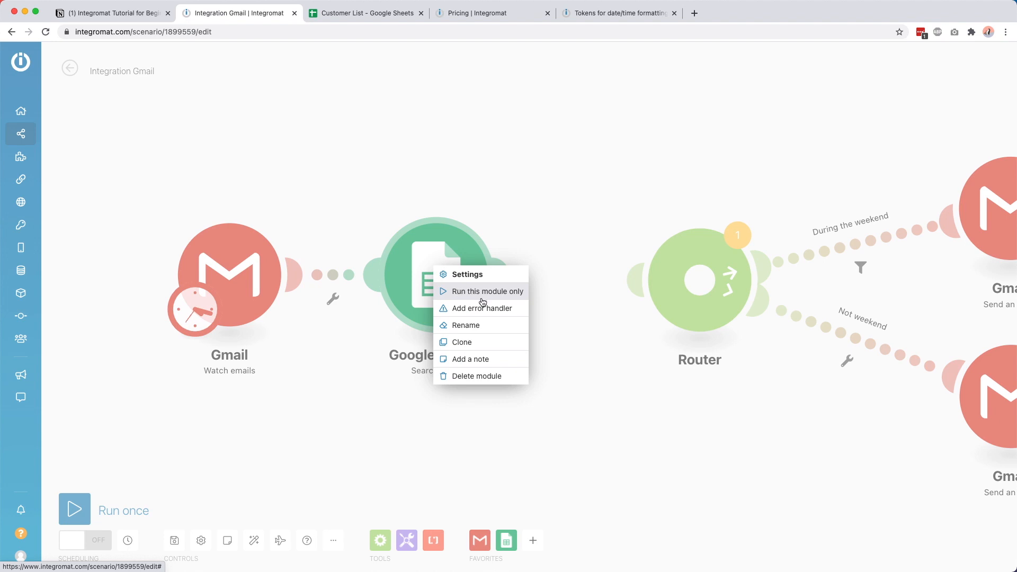
{"action": "left_click", "coordinate": [474, 292]}
{"action": "left_click", "coordinate": [559, 378]}
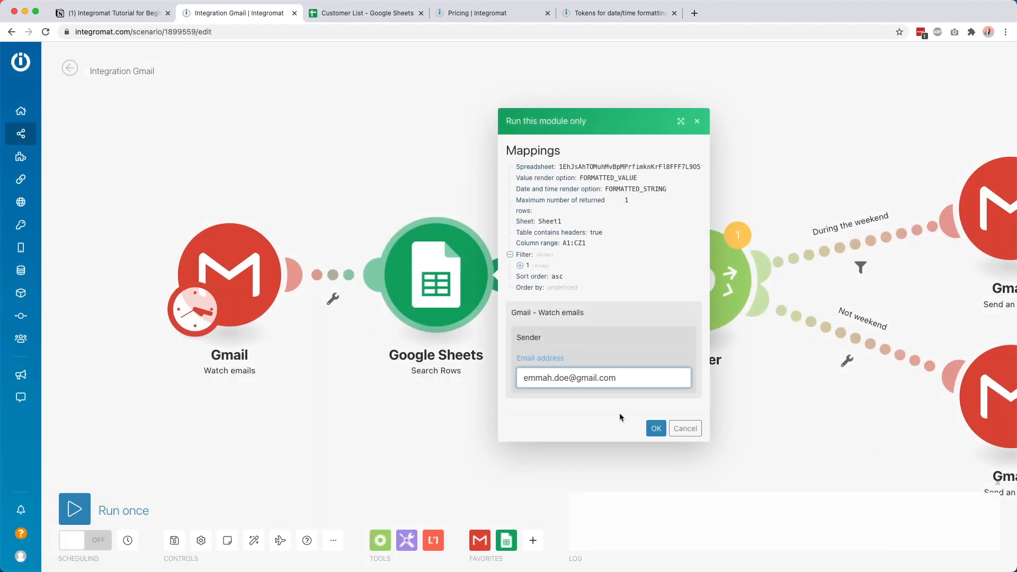
{"action": "left_click", "coordinate": [655, 427]}
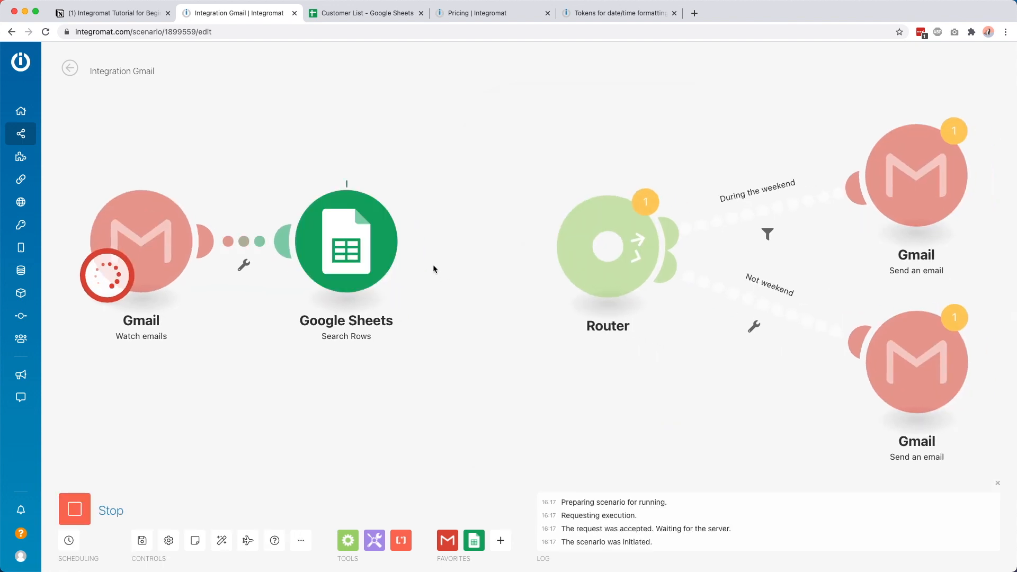
{"action": "left_click", "coordinate": [413, 177]}
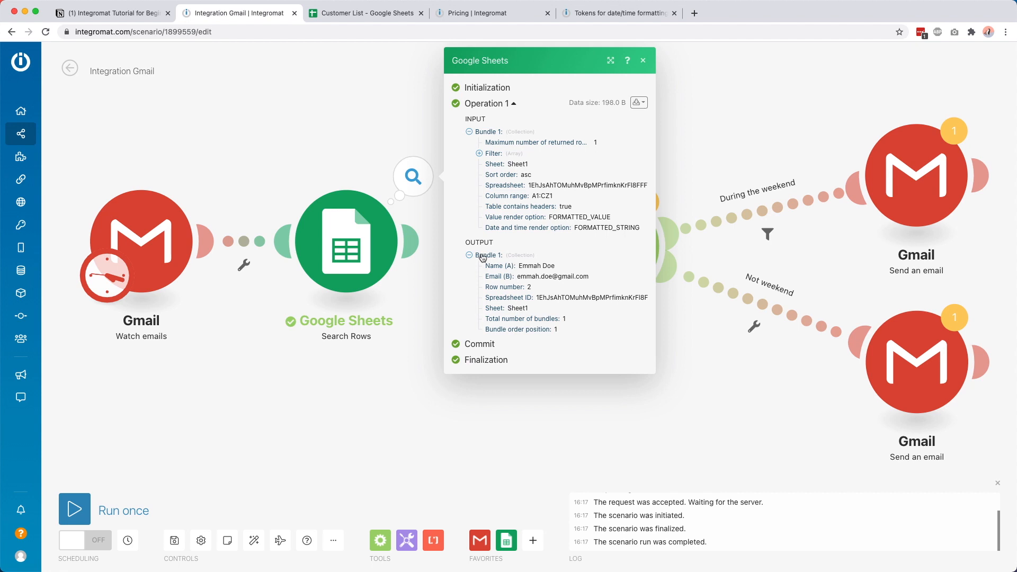
{"action": "double_click", "coordinate": [496, 266]}
{"action": "left_click", "coordinate": [498, 275]}
Step: Compare Customer List row 2 and its Last email and Amount of emails cells with the Search Rows output
{"action": "left_click", "coordinate": [365, 12]}
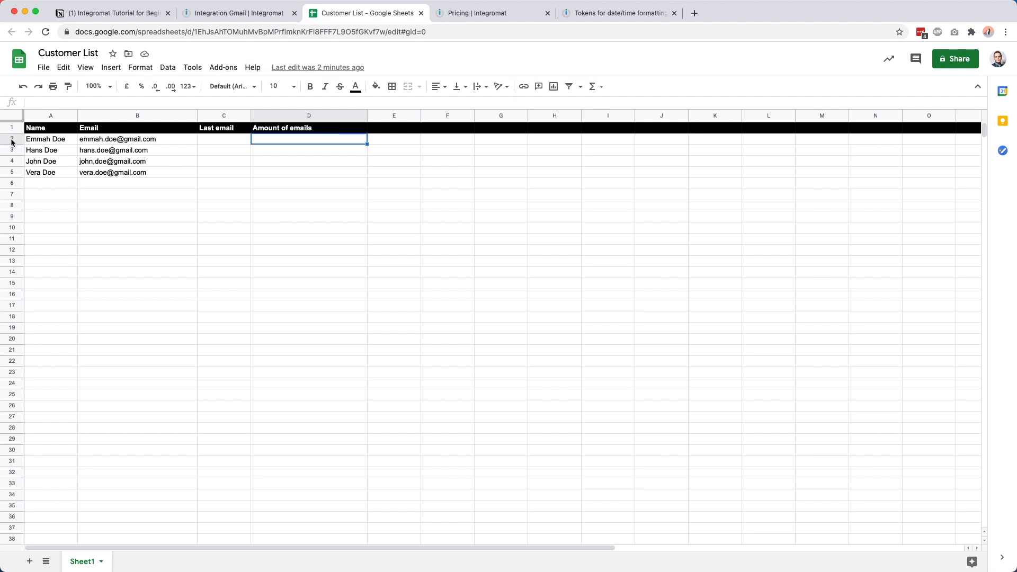
{"action": "left_click", "coordinate": [46, 141]}
{"action": "left_click", "coordinate": [88, 142]}
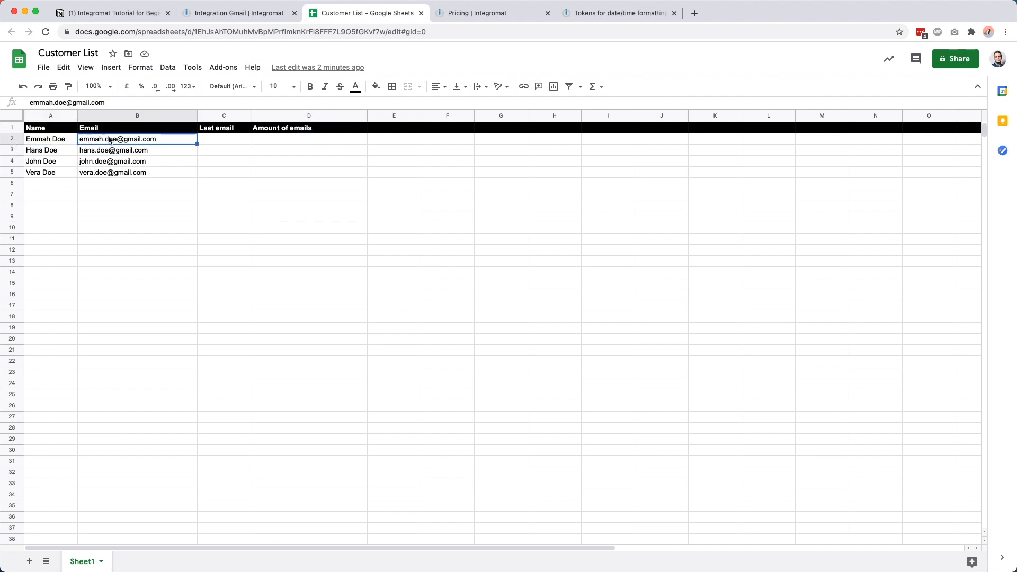
{"action": "left_click", "coordinate": [217, 16]}
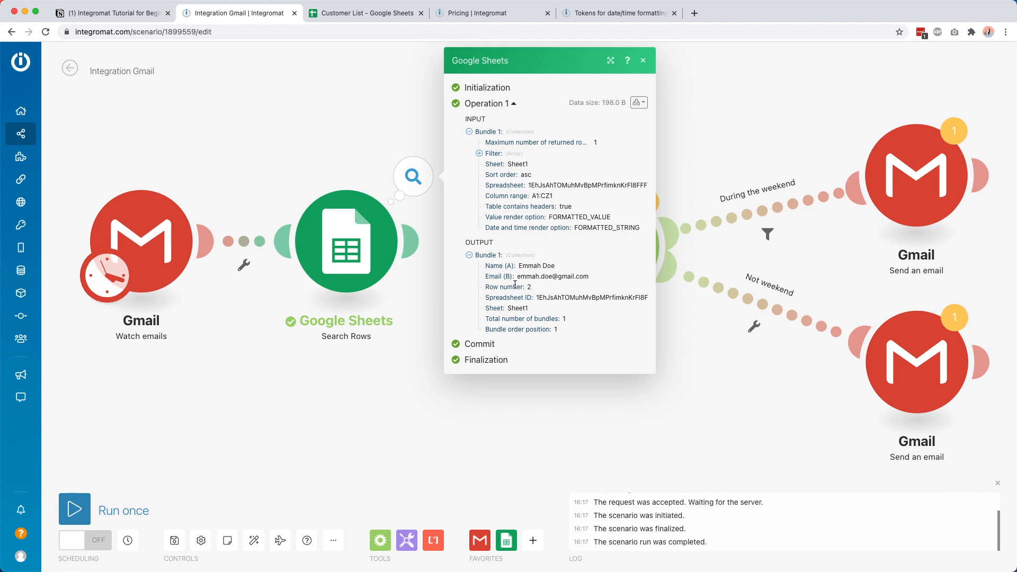
{"action": "left_click", "coordinate": [374, 407]}
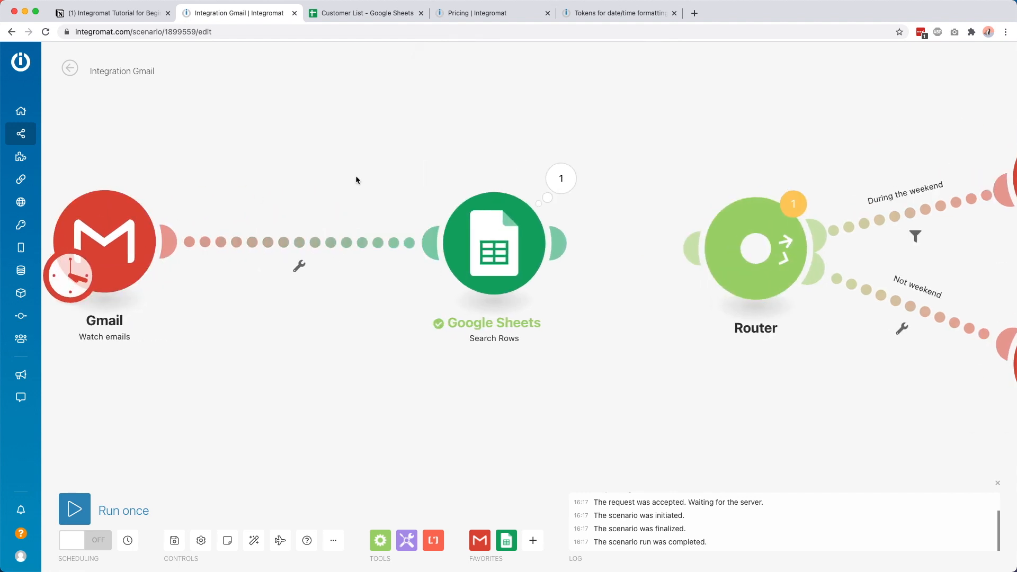
{"action": "left_click", "coordinate": [362, 7]}
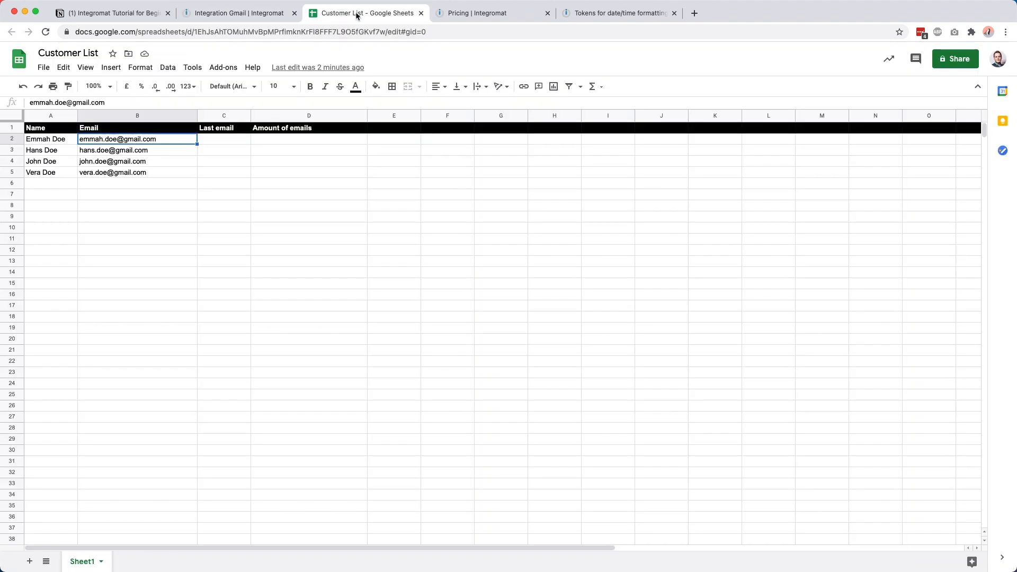
{"action": "left_click", "coordinate": [217, 130]}
{"action": "left_click", "coordinate": [204, 141]}
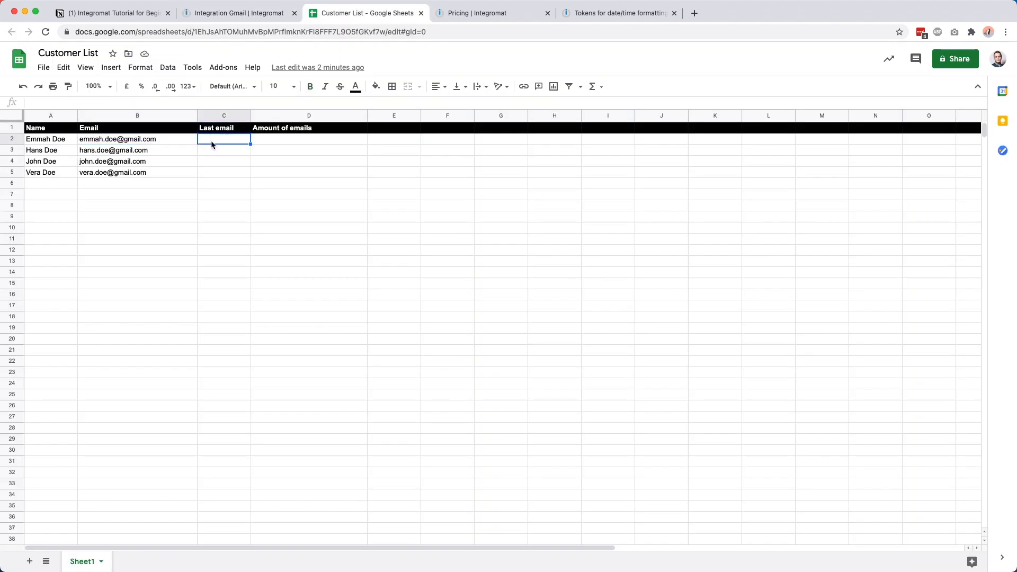
{"action": "left_click", "coordinate": [260, 142]}
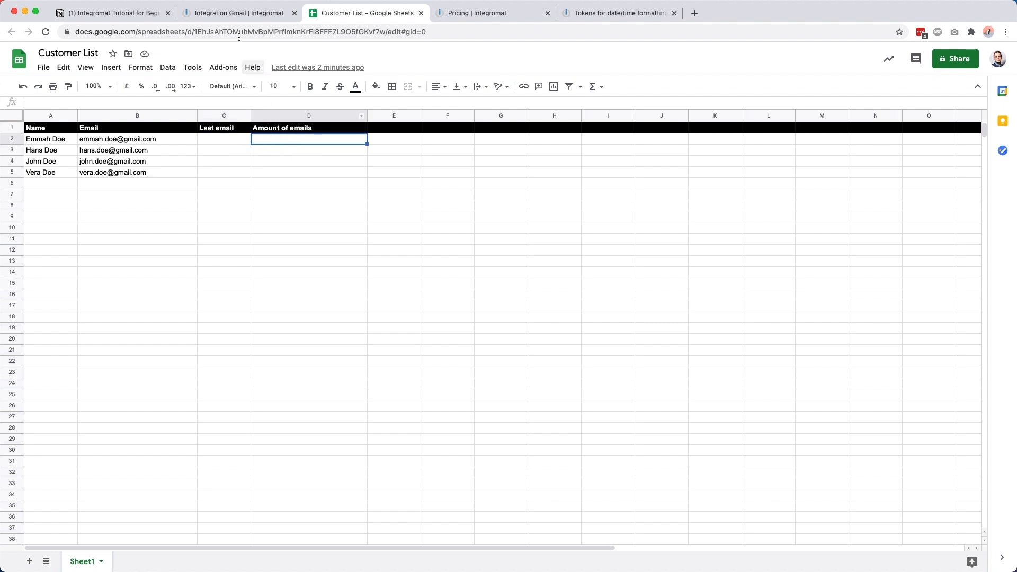
{"action": "left_click", "coordinate": [222, 11]}
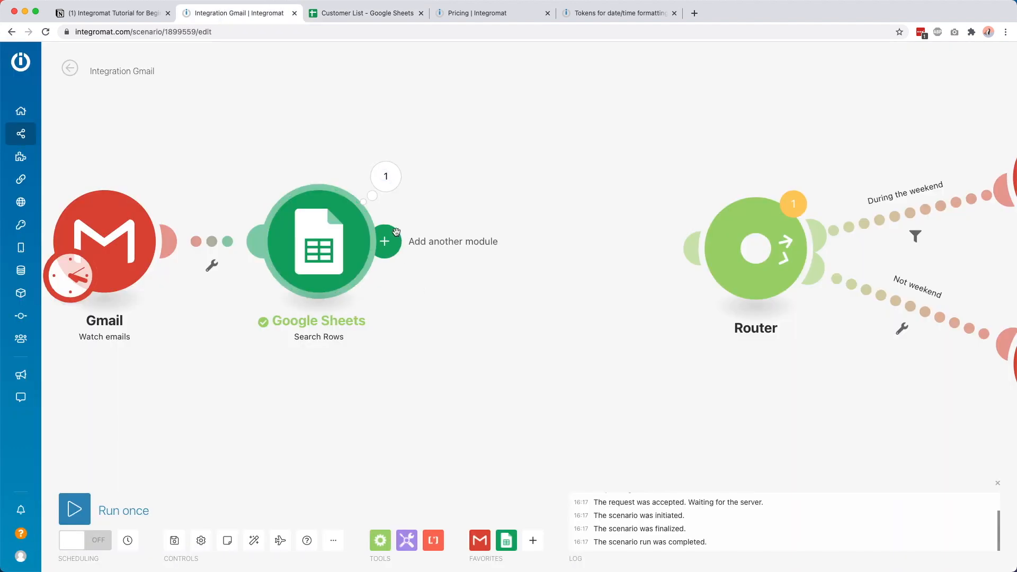
{"action": "left_click", "coordinate": [386, 177]}
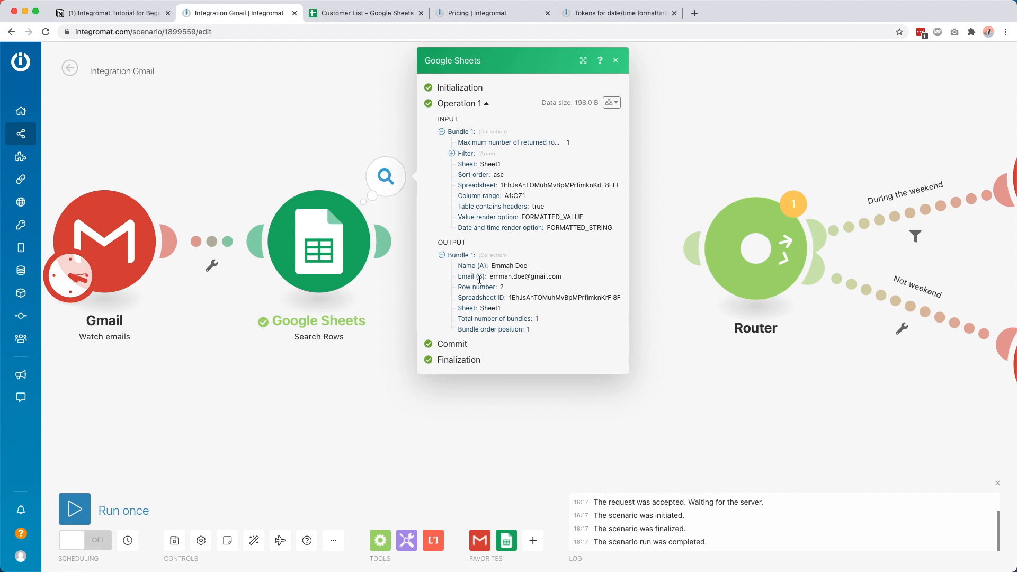
Step: Put placeholder 'x' values into cells C2 and D2 of Customer List
{"action": "left_click", "coordinate": [378, 16]}
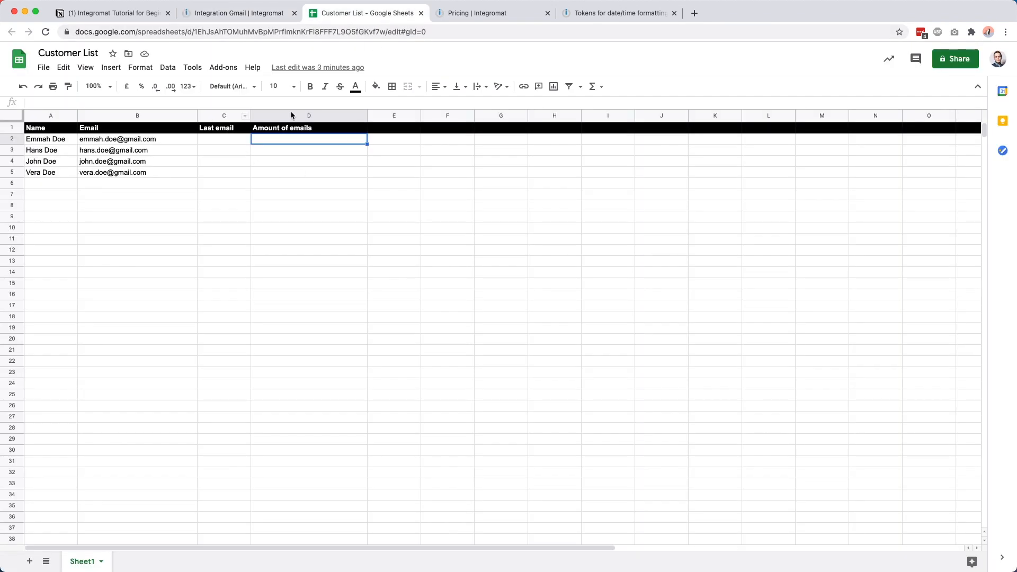
{"action": "left_click", "coordinate": [226, 16]}
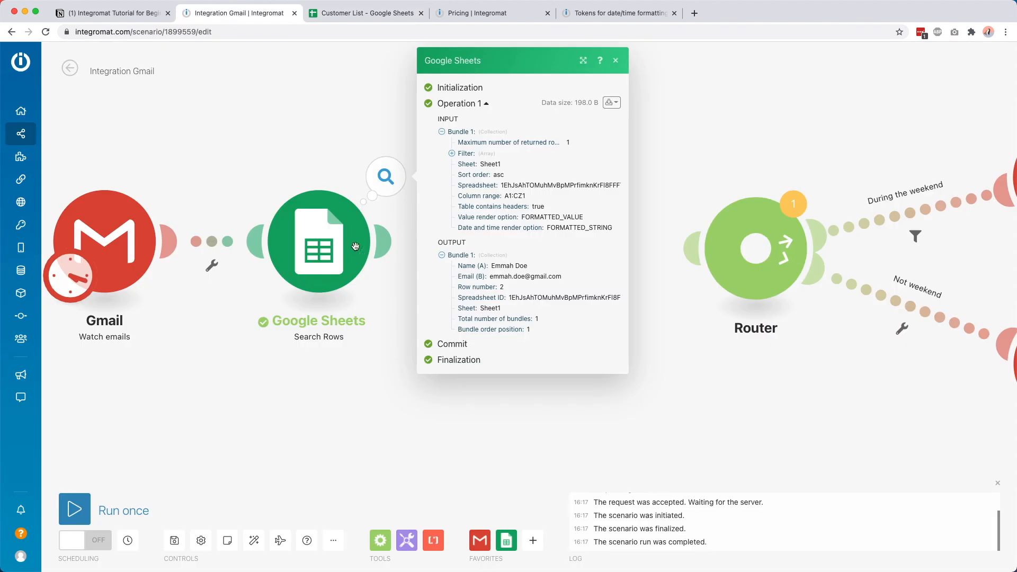
{"action": "left_click", "coordinate": [343, 15]}
{"action": "left_click", "coordinate": [229, 139]}
{"action": "type", "text": "x"}
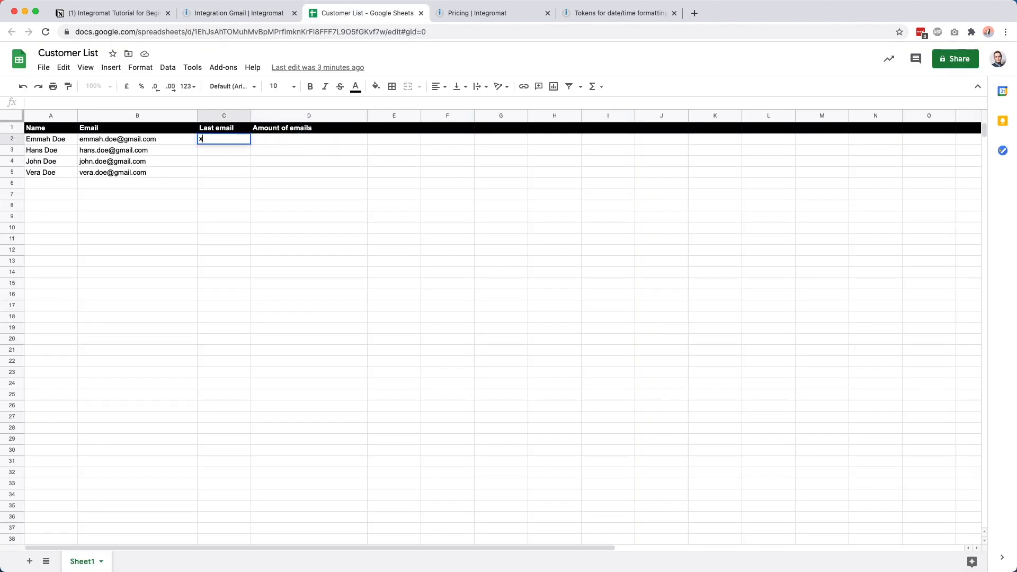
{"action": "key", "text": "Tab"}
{"action": "type", "text": "x"}
{"action": "left_click", "coordinate": [285, 179]}
Step: Back in Integromat, close the output and reopen the Search Rows settings
{"action": "left_click", "coordinate": [253, 16]}
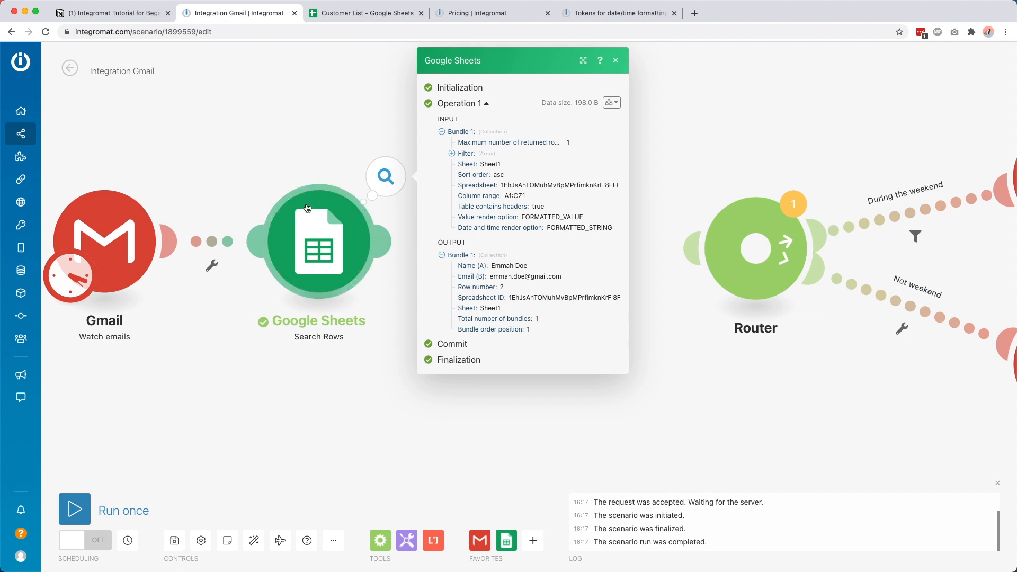
{"action": "left_click", "coordinate": [385, 176]}
{"action": "left_click", "coordinate": [321, 225]}
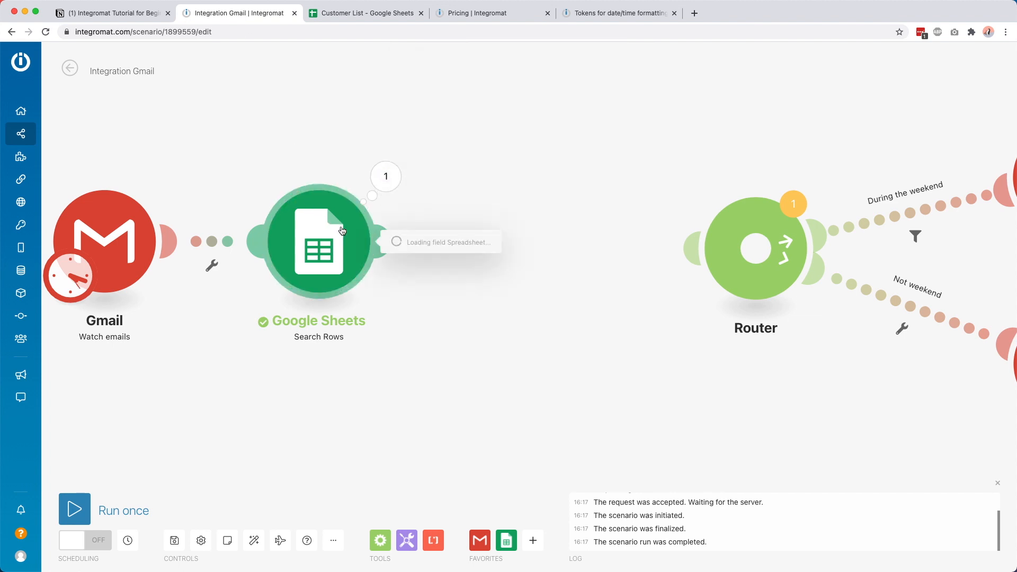
{"action": "left_click", "coordinate": [311, 175]}
{"action": "left_click", "coordinate": [306, 205]}
Step: Re-run only Search Rows with the customer's e-mail address and inspect the returned row 2
{"action": "left_click", "coordinate": [288, 113]}
{"action": "right_click", "coordinate": [297, 219]}
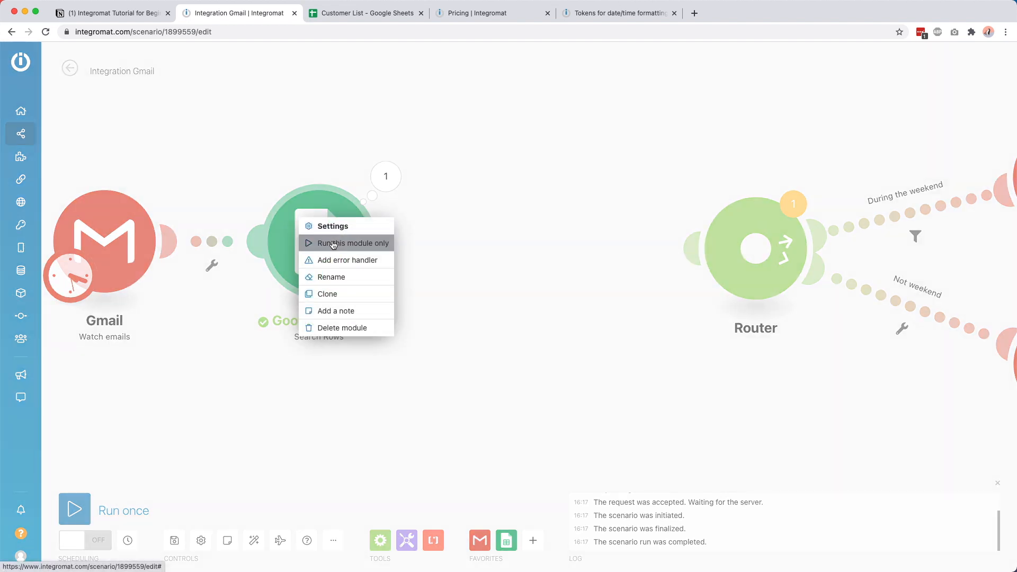
{"action": "left_click", "coordinate": [318, 242]}
{"action": "left_click", "coordinate": [412, 344]}
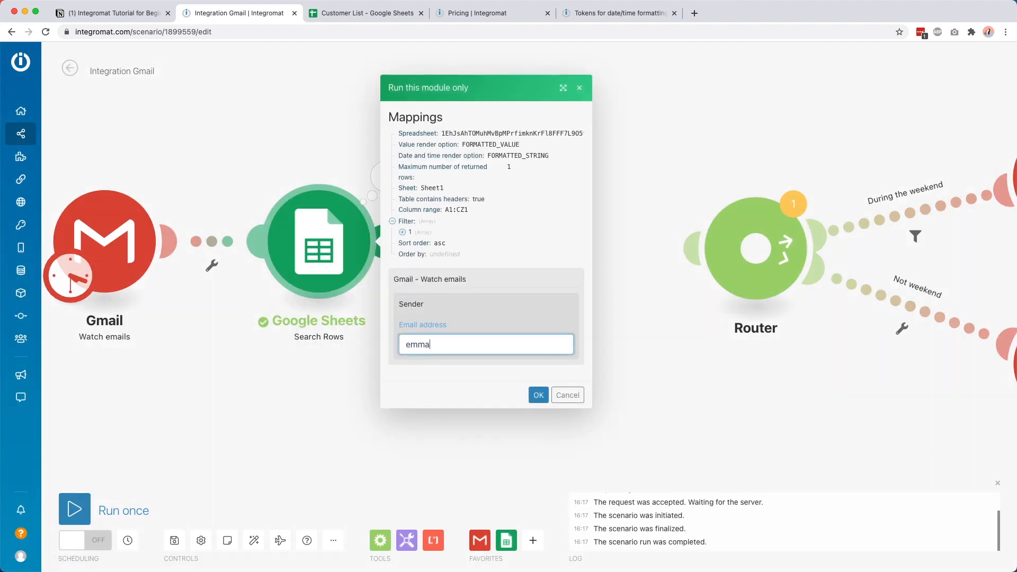
{"action": "left_click", "coordinate": [539, 395]}
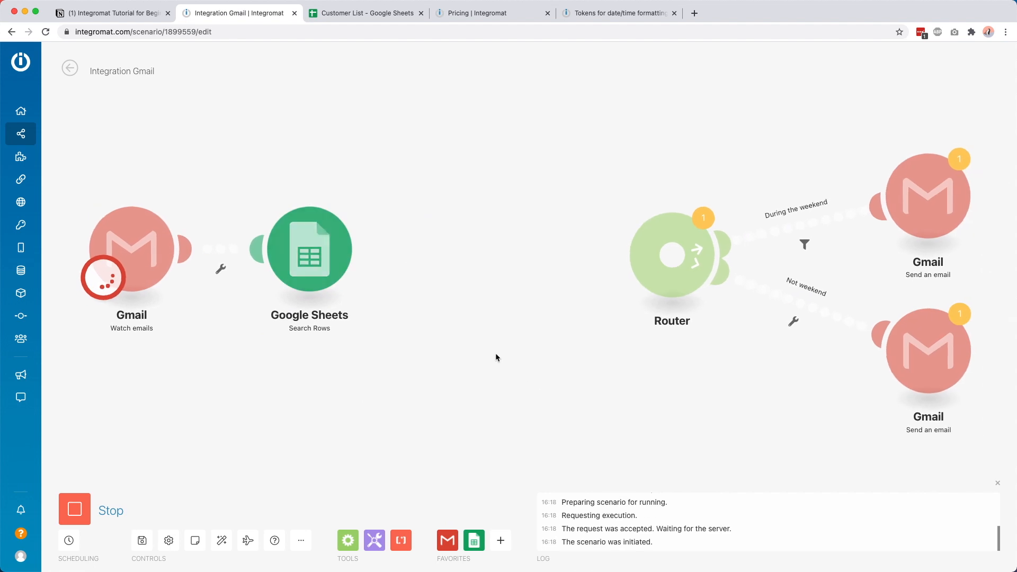
{"action": "left_click", "coordinate": [374, 182]}
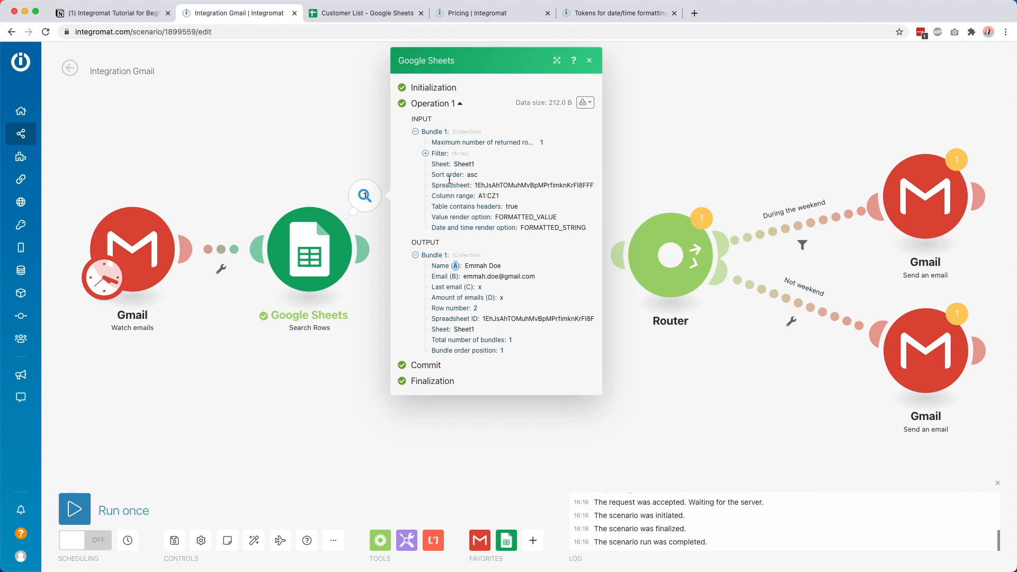
Step: Delete the placeholder x's from D2 and C2, then add a new module after Search Rows
{"action": "left_click", "coordinate": [367, 13]}
{"action": "left_click", "coordinate": [260, 140]}
{"action": "key", "text": "Delete"}
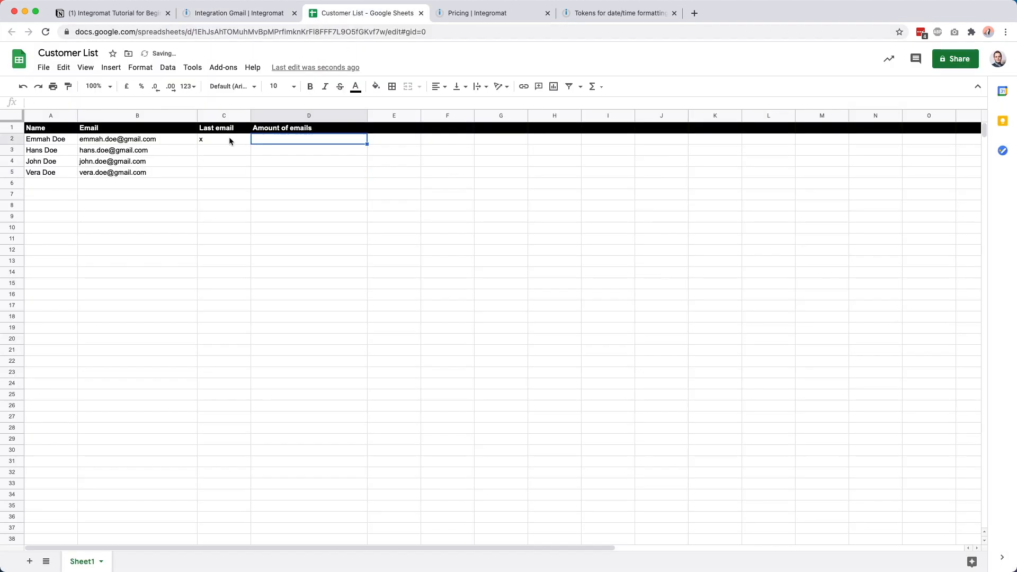
{"action": "left_click", "coordinate": [230, 141]}
{"action": "key", "text": "Delete"}
{"action": "left_click", "coordinate": [241, 13]}
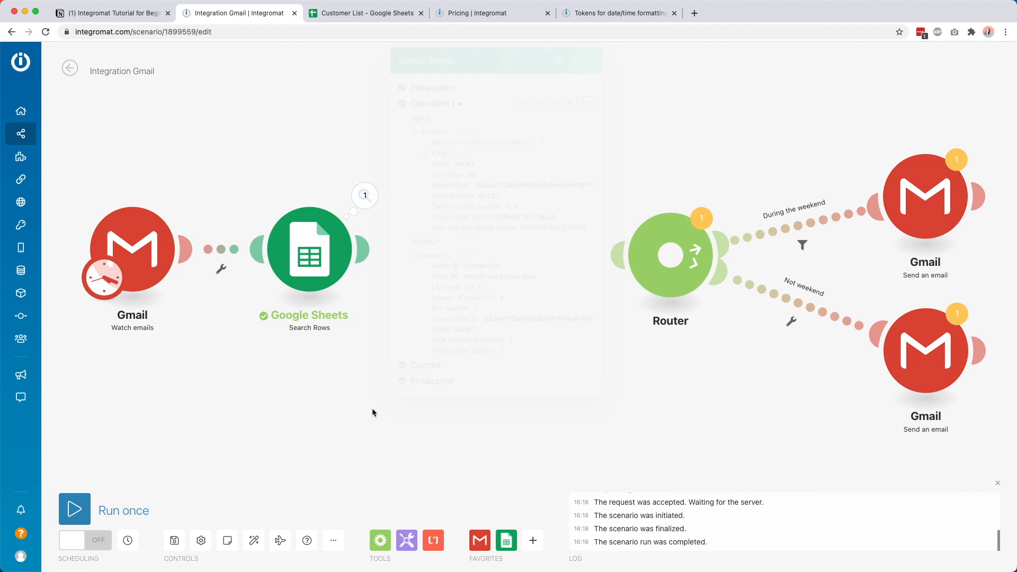
{"action": "left_click", "coordinate": [370, 247]}
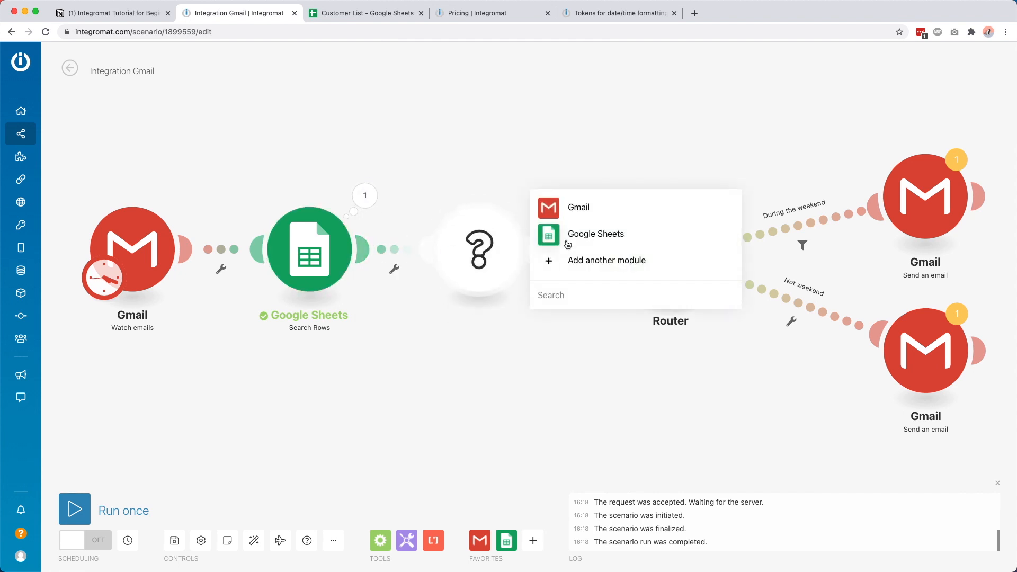
Step: Make the new module a Google Sheets Update a Row, keeping list-based spreadsheet selection
{"action": "left_click", "coordinate": [581, 235]}
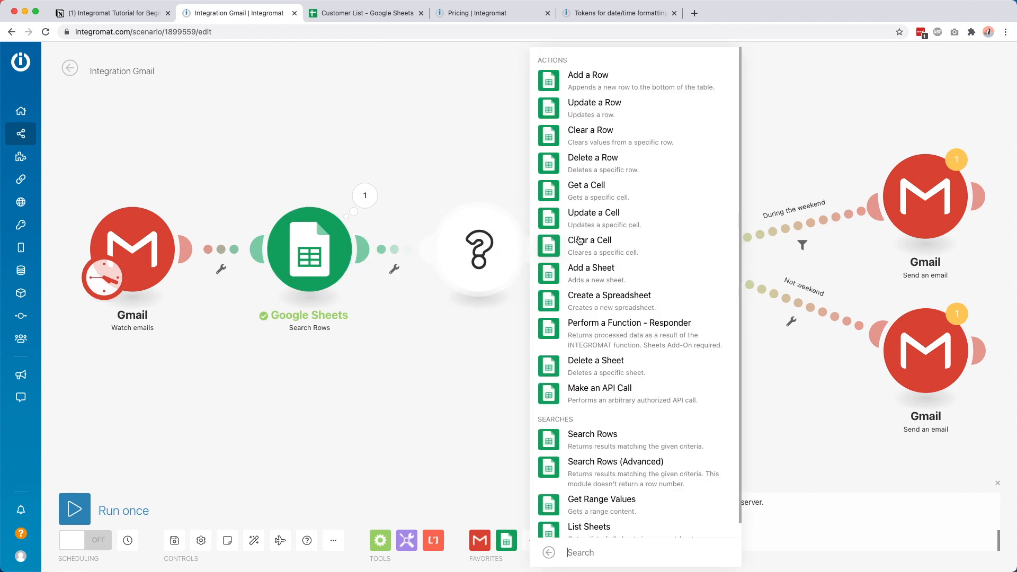
{"action": "left_click", "coordinate": [593, 106]}
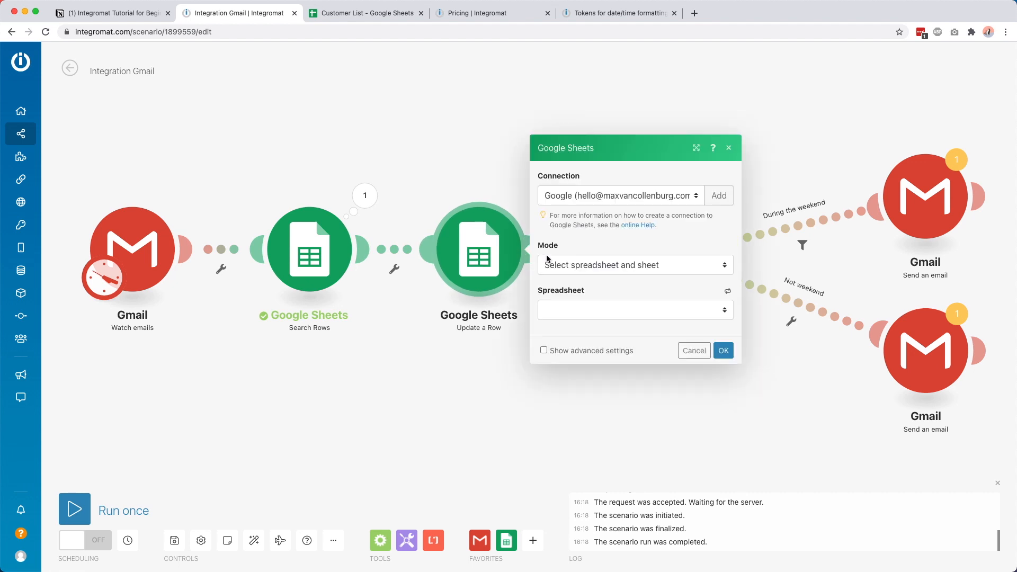
{"action": "left_click", "coordinate": [580, 271]}
{"action": "left_click", "coordinate": [584, 265]}
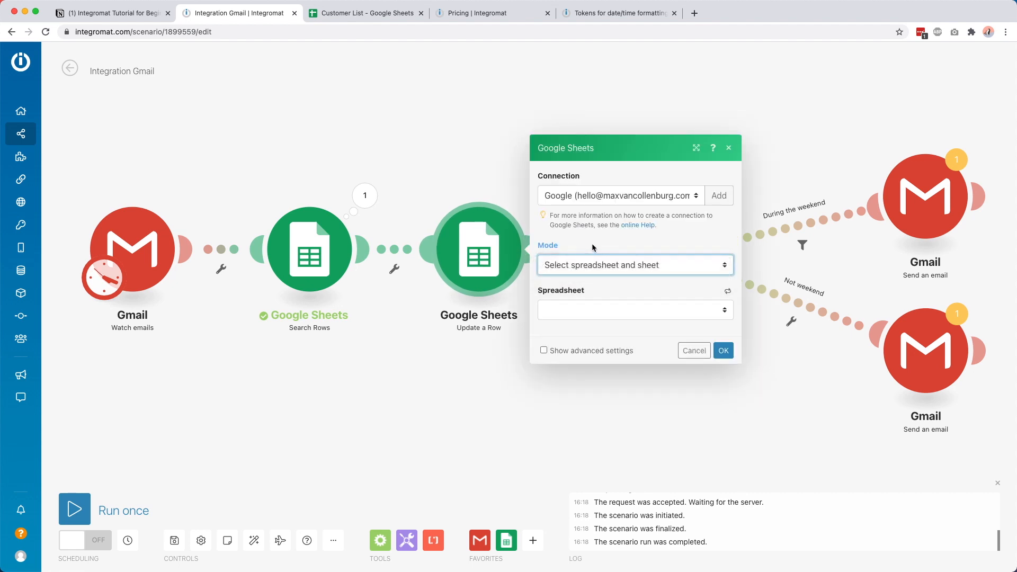
Step: Target the Customer List spreadsheet and its Sheet1 in the Update a Row module
{"action": "left_click", "coordinate": [573, 310]}
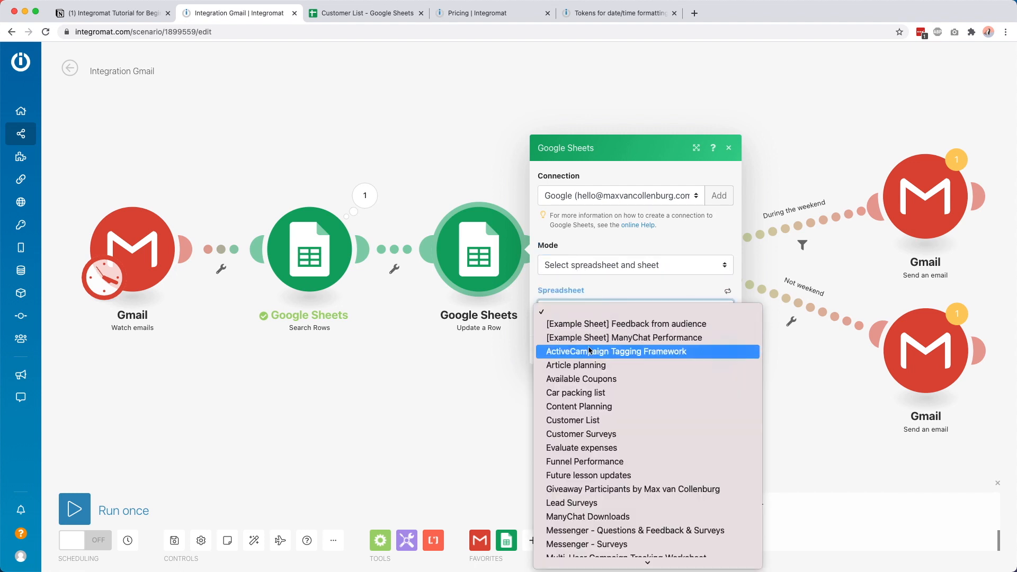
{"action": "left_click", "coordinate": [576, 422]}
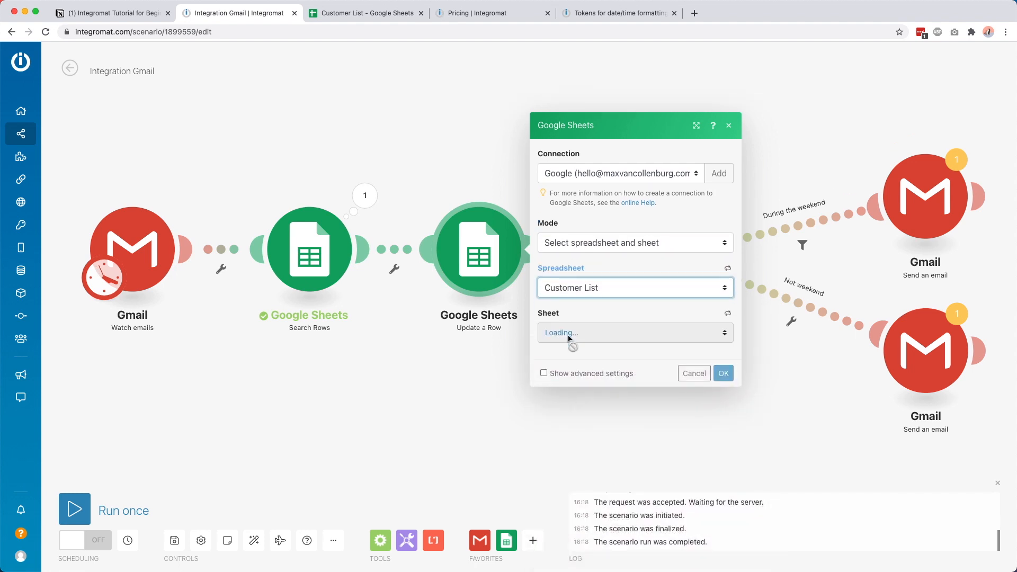
{"action": "left_click", "coordinate": [580, 332]}
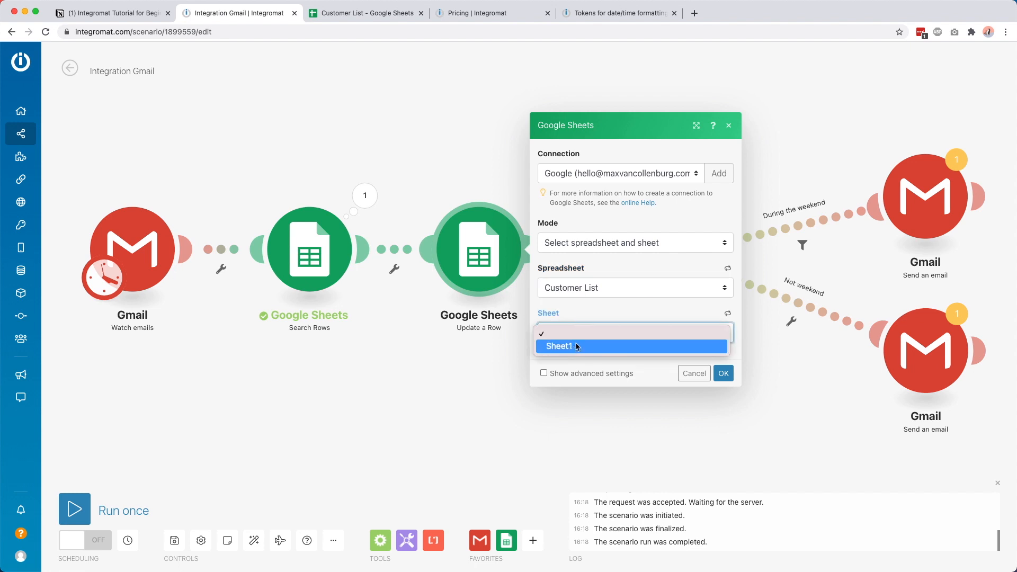
{"action": "left_click", "coordinate": [574, 347]}
{"action": "left_click", "coordinate": [603, 183]}
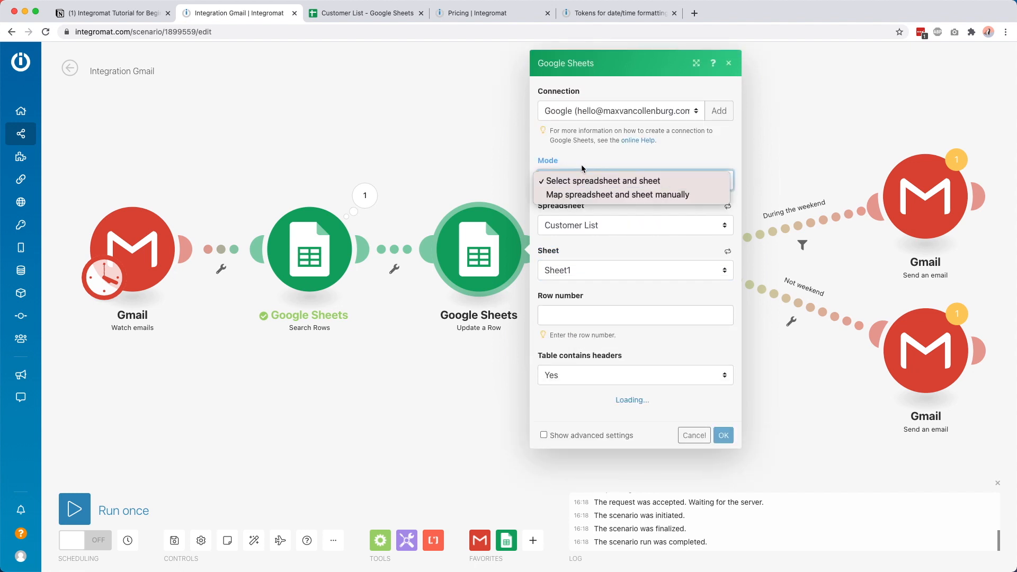
{"action": "left_click", "coordinate": [614, 181]}
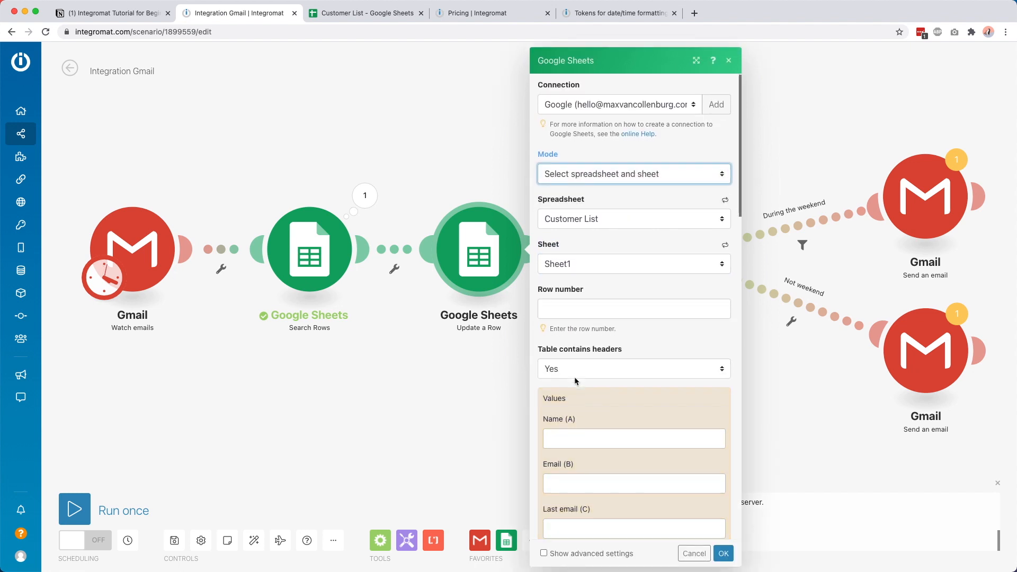
{"action": "scroll", "coordinate": [575, 377], "scroll_direction": "down", "scroll_amount": 4}
{"action": "scroll", "coordinate": [573, 368], "scroll_direction": "down", "scroll_amount": 5}
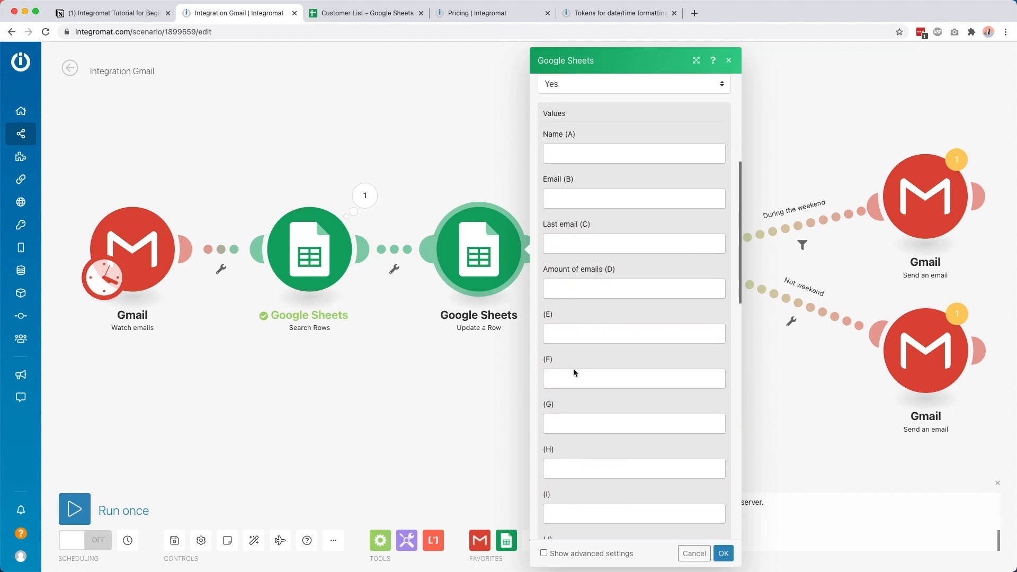
{"action": "scroll", "coordinate": [573, 365], "scroll_direction": "up", "scroll_amount": 8}
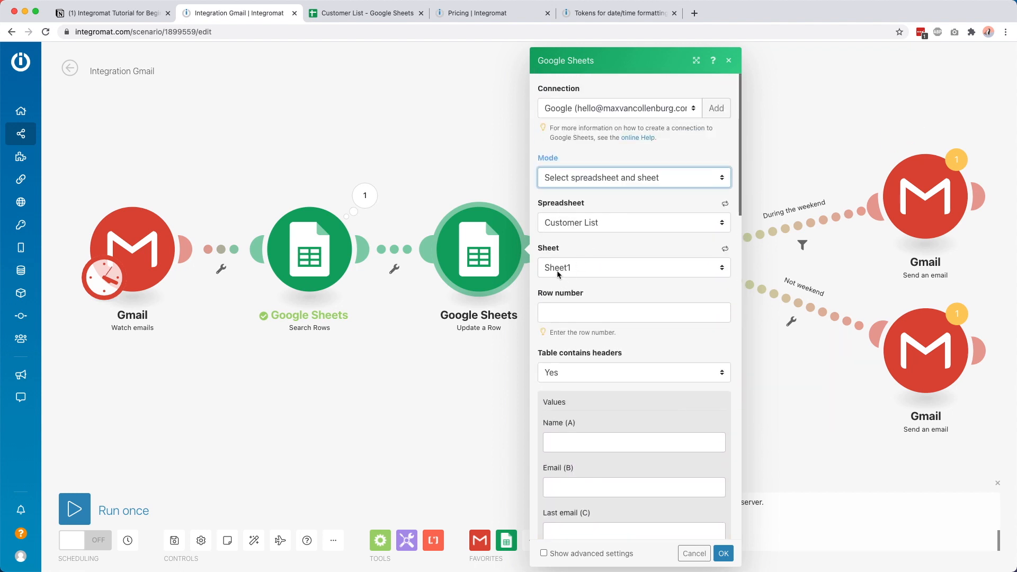
{"action": "left_click", "coordinate": [574, 316]}
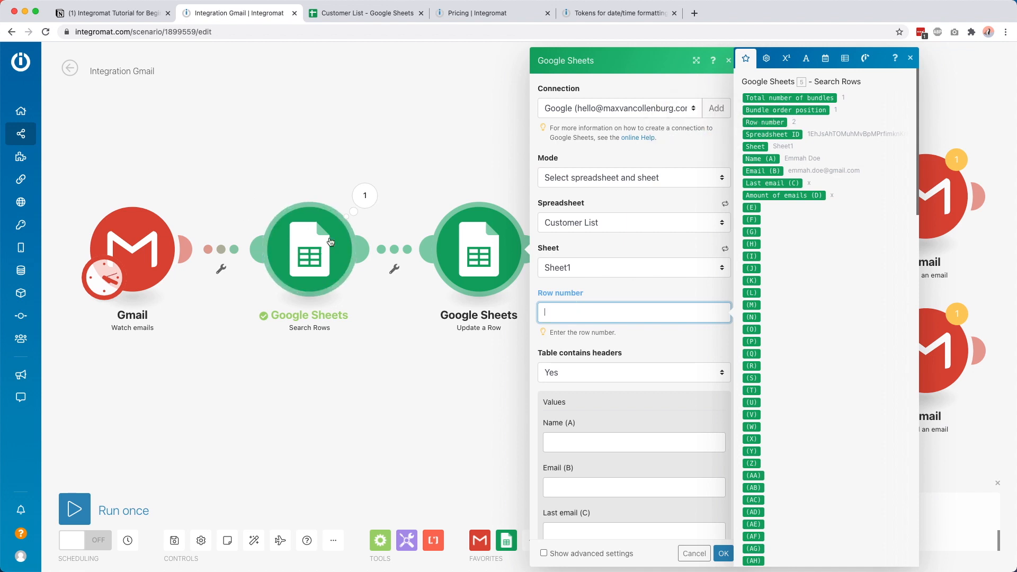
Step: Map Search Rows' found Row number into Update a Row's Row number field
{"action": "left_click", "coordinate": [778, 122]}
{"action": "left_click", "coordinate": [624, 326]}
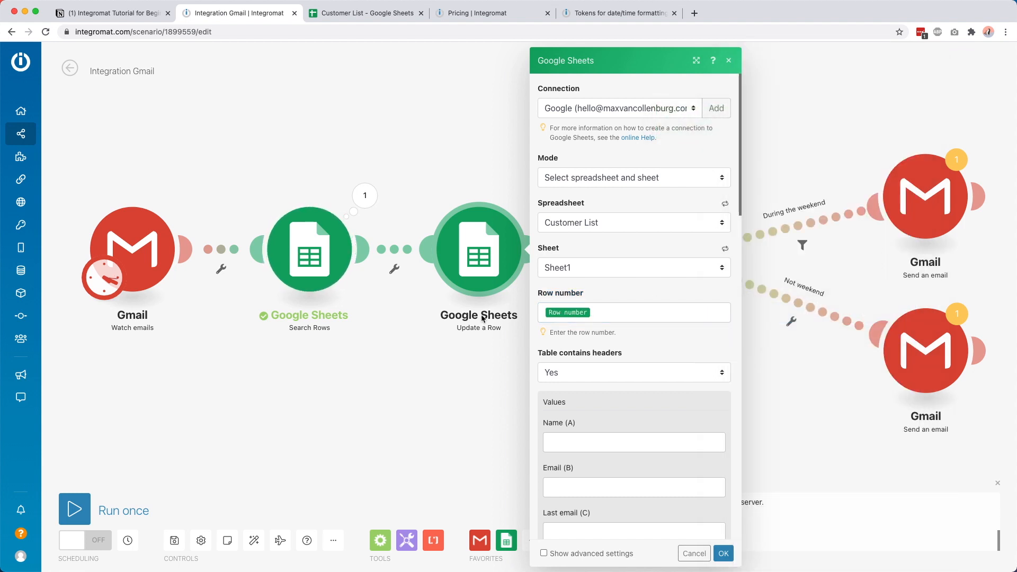
{"action": "scroll", "coordinate": [560, 370], "scroll_direction": "down", "scroll_amount": 3}
{"action": "left_click", "coordinate": [580, 342]}
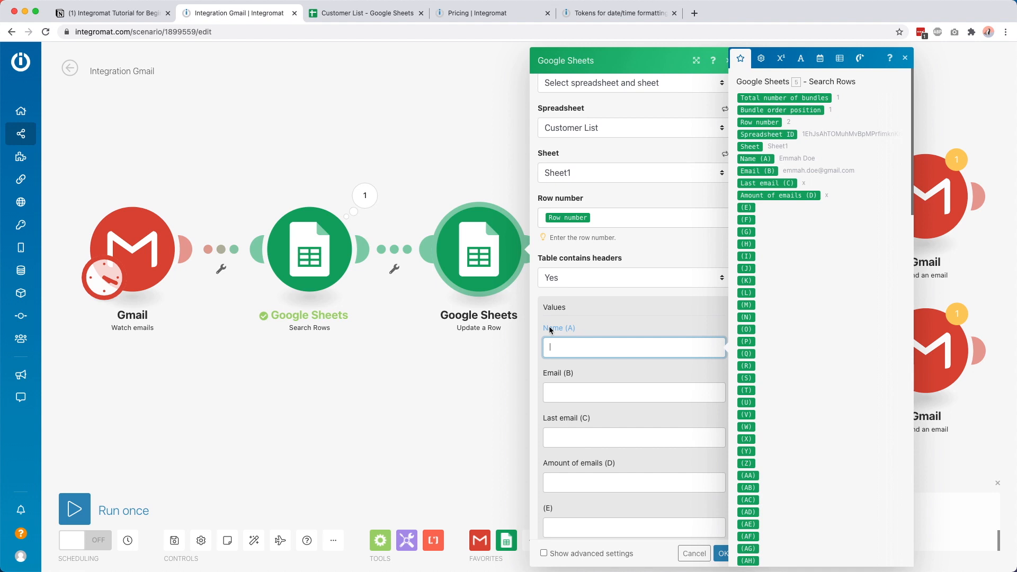
{"action": "scroll", "coordinate": [547, 330], "scroll_direction": "down", "scroll_amount": 2}
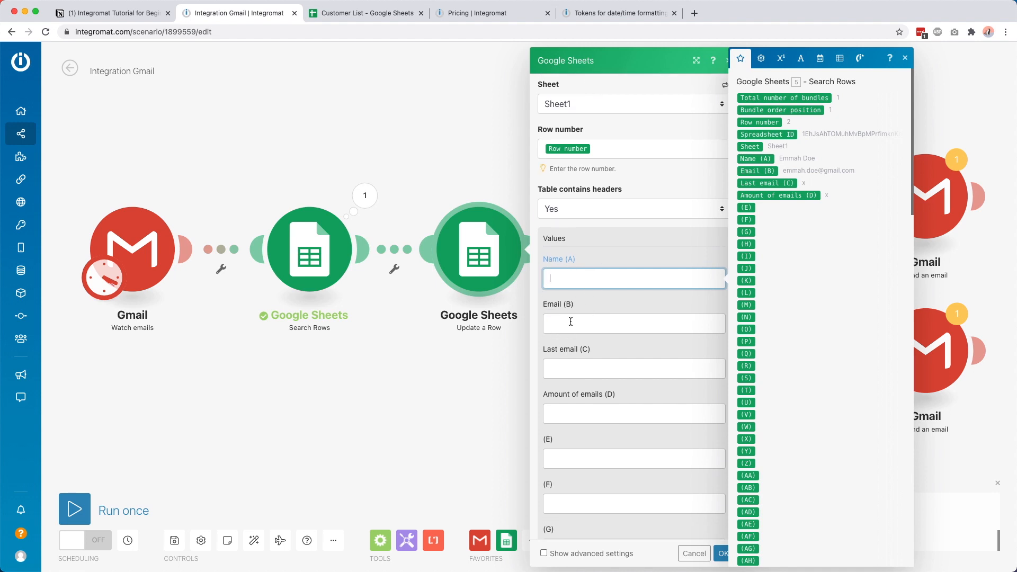
Step: Try a formatDate with the current time in Last email (C), then undo the time
{"action": "left_click", "coordinate": [557, 366]}
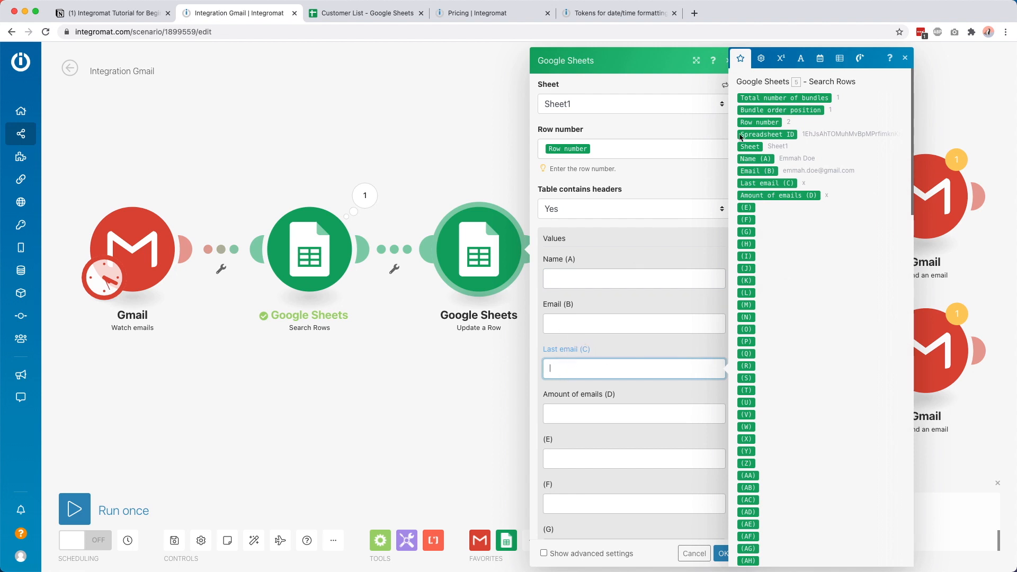
{"action": "left_click", "coordinate": [820, 59]}
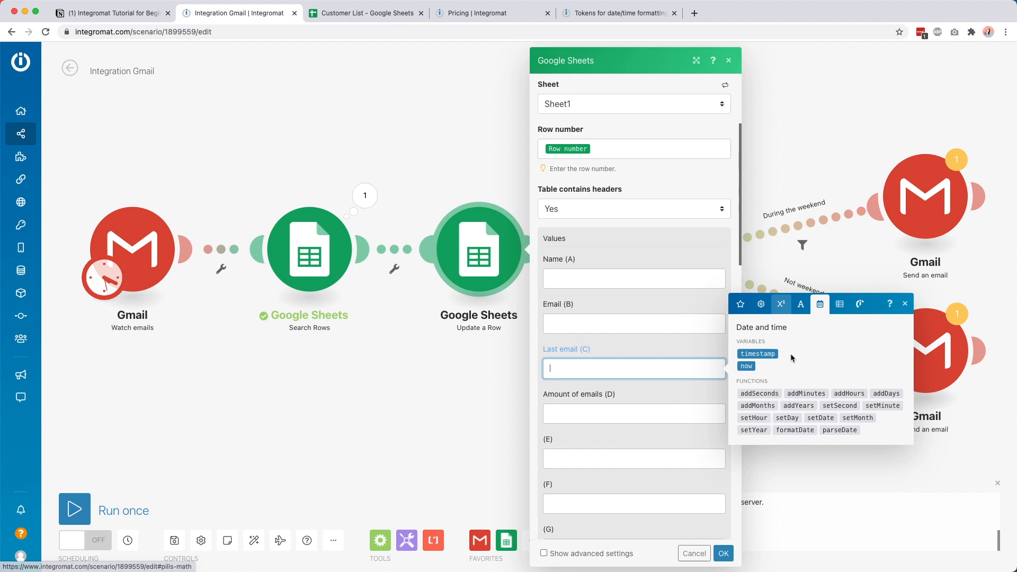
{"action": "left_click", "coordinate": [783, 430]}
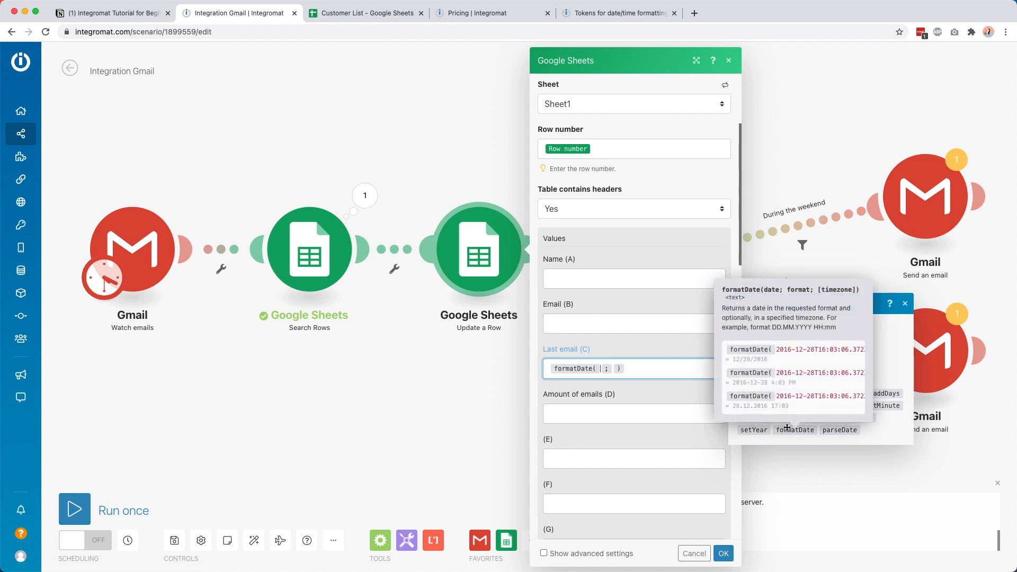
{"action": "left_click", "coordinate": [747, 366]}
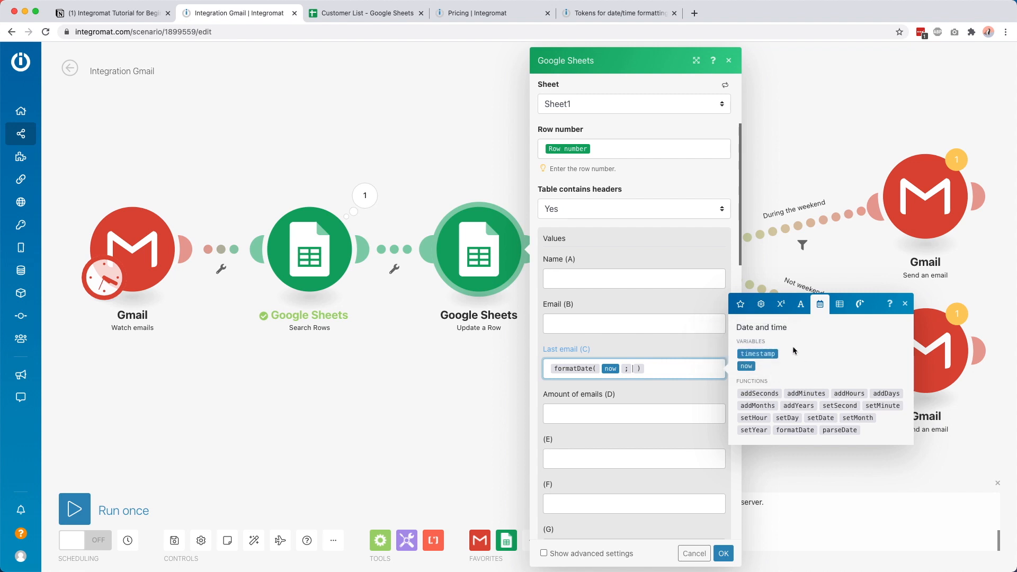
{"action": "key", "text": "super+z"}
Step: Set Last email (C) to just the Gmail email's Date, dropping the formatDate wrapper
{"action": "left_click", "coordinate": [740, 304]}
{"action": "scroll", "coordinate": [809, 247], "scroll_direction": "down", "scroll_amount": 20}
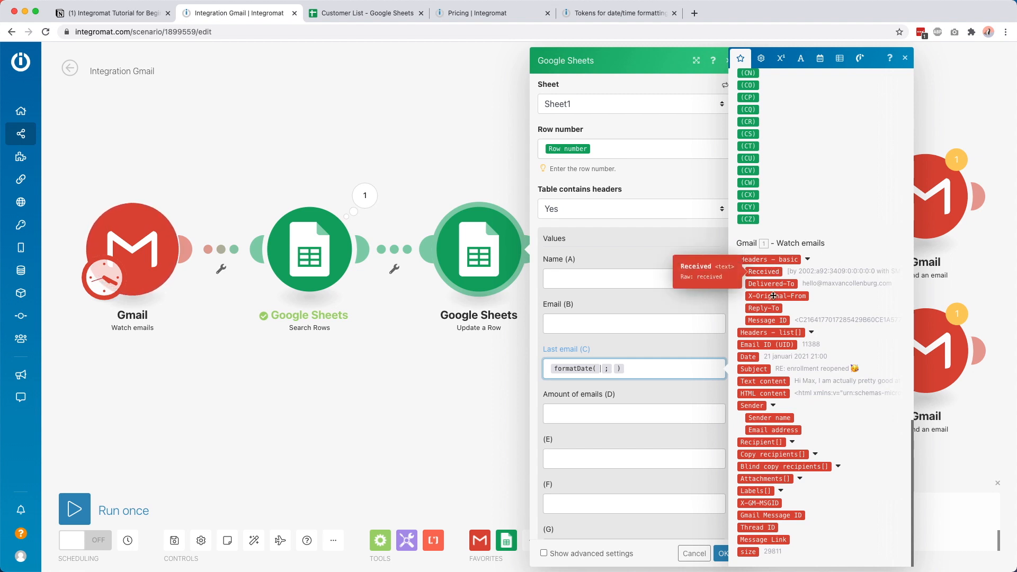
{"action": "left_click", "coordinate": [750, 357]}
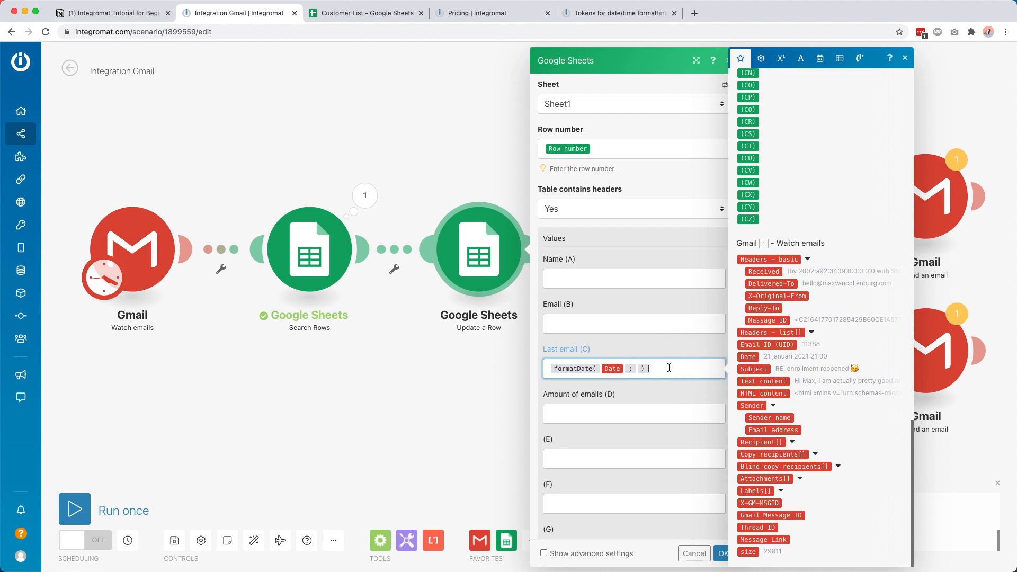
{"action": "key", "text": "BackSpace"}
{"action": "key", "text": "BackSpace"}
{"action": "left_click", "coordinate": [749, 357]}
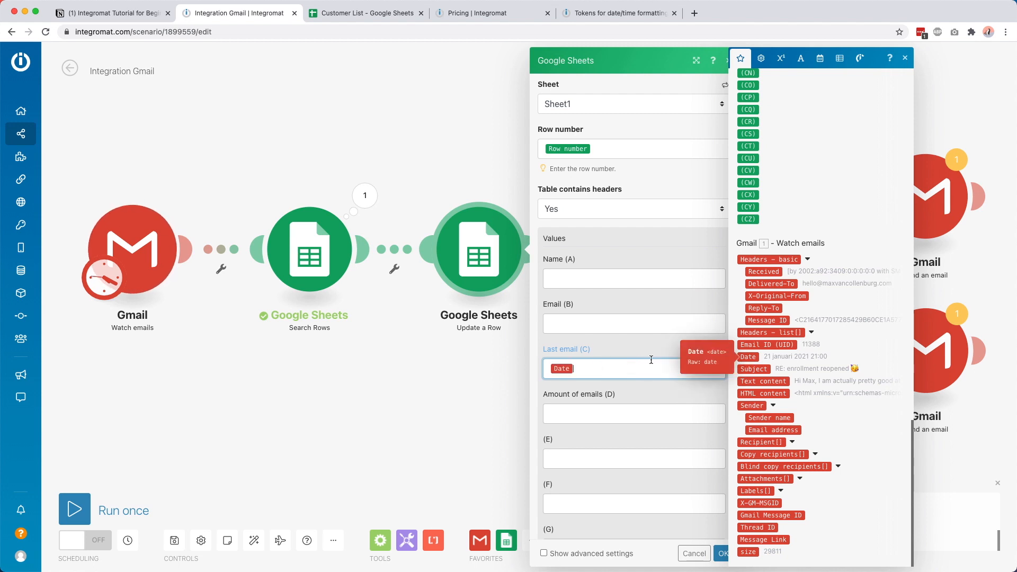
{"action": "left_click", "coordinate": [593, 355]}
Step: Begin mapping a value into the Amount of emails (D) field
{"action": "scroll", "coordinate": [593, 354], "scroll_direction": "down", "scroll_amount": 2}
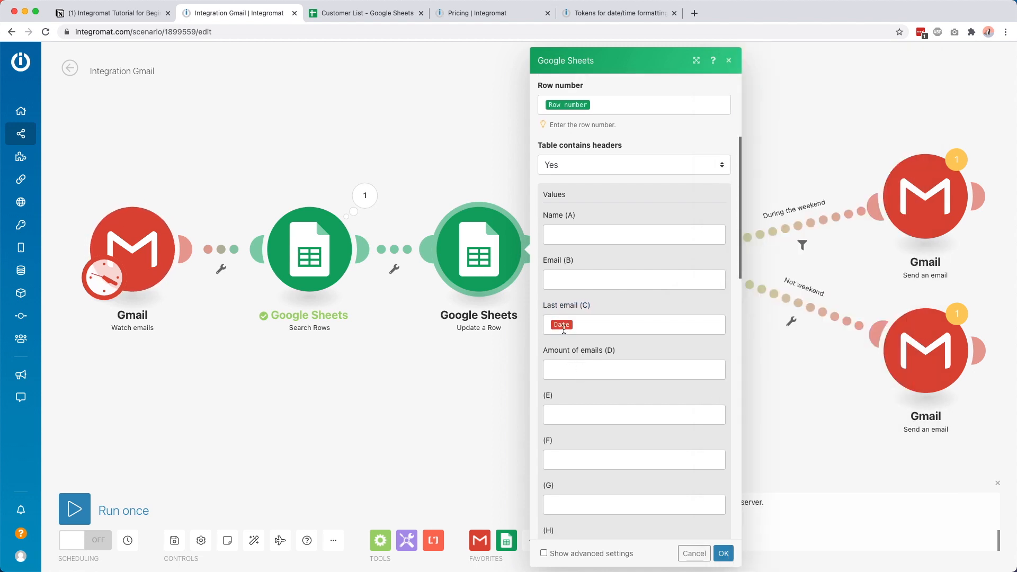
{"action": "left_click", "coordinate": [580, 324]}
{"action": "scroll", "coordinate": [583, 318], "scroll_direction": "down", "scroll_amount": 4}
{"action": "left_click", "coordinate": [582, 288]}
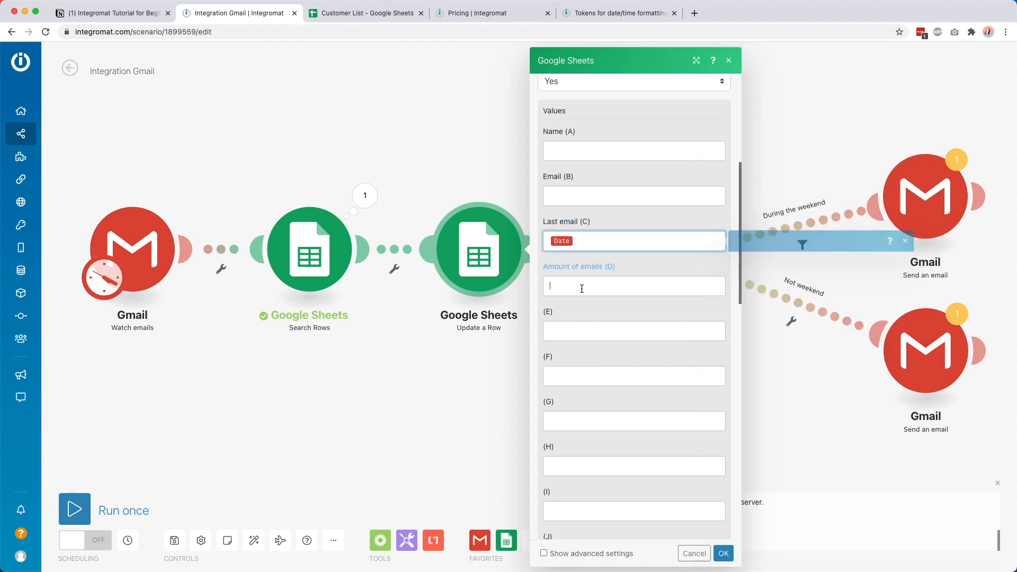
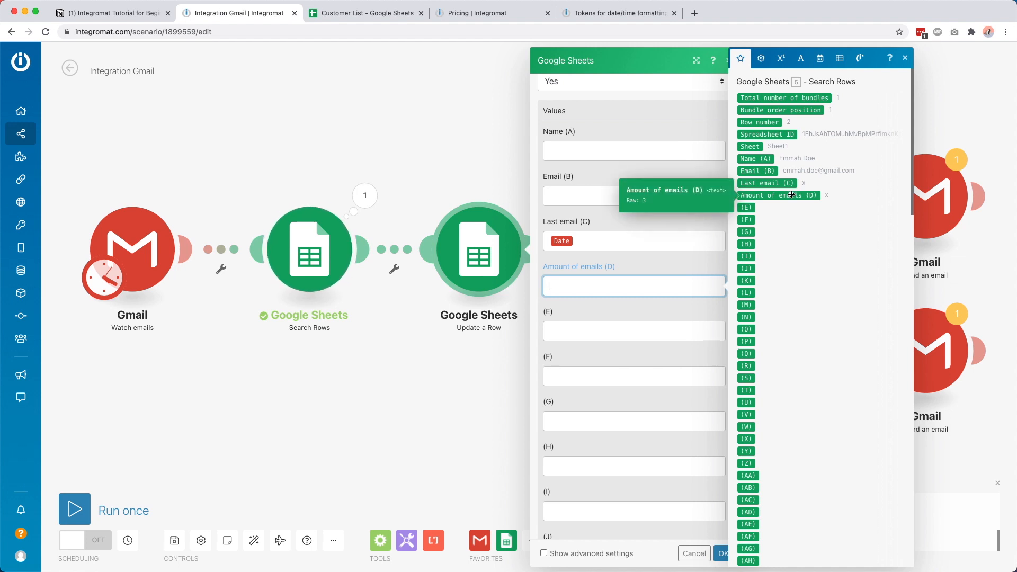
Step: Map Amount of emails (D) as sum(Amount of emails (D) + 1) using the Math functions
{"action": "left_click", "coordinate": [762, 60]}
{"action": "left_click", "coordinate": [781, 218]}
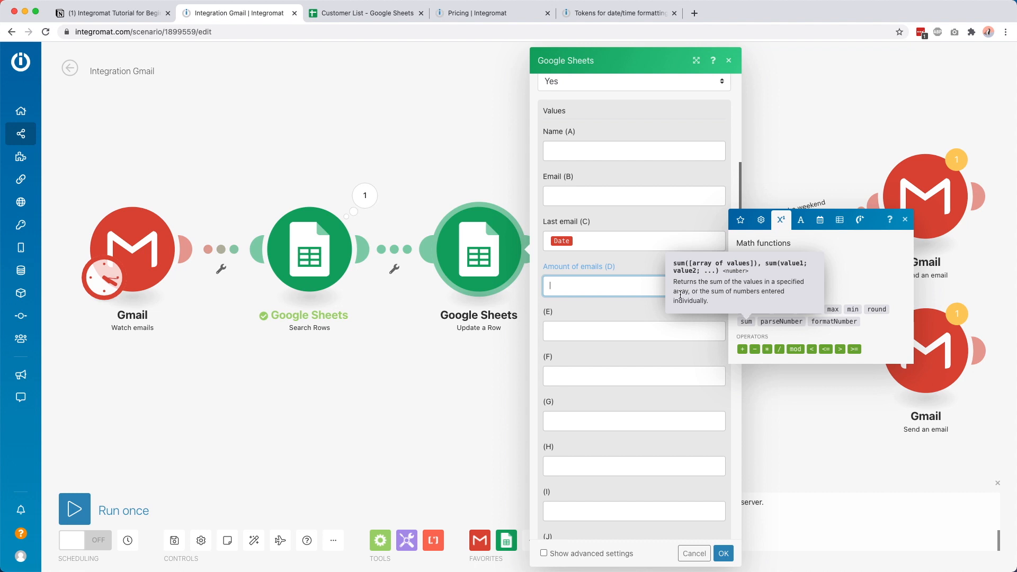
{"action": "left_click", "coordinate": [746, 322]}
{"action": "left_click", "coordinate": [741, 219]}
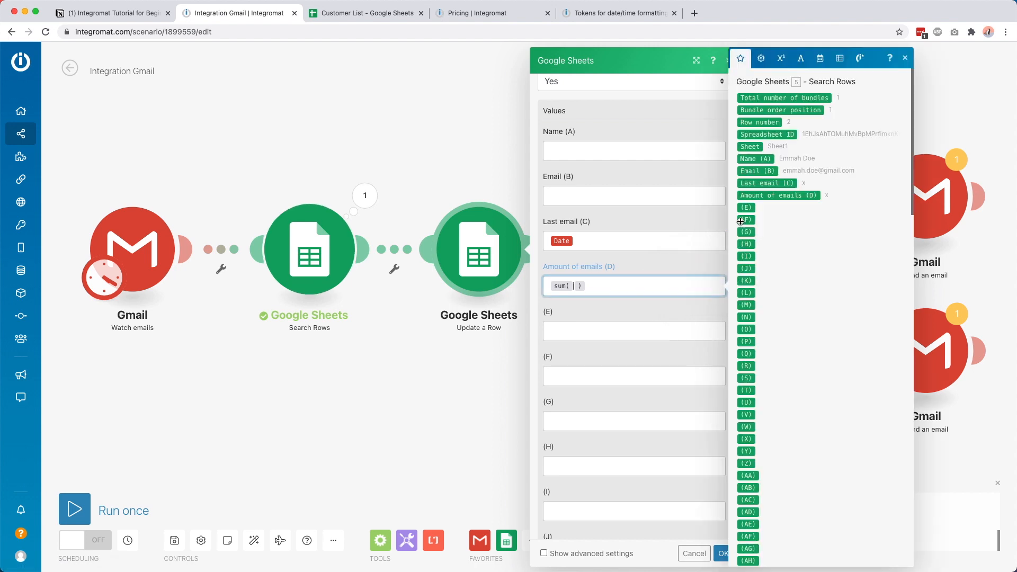
{"action": "left_click", "coordinate": [775, 196]}
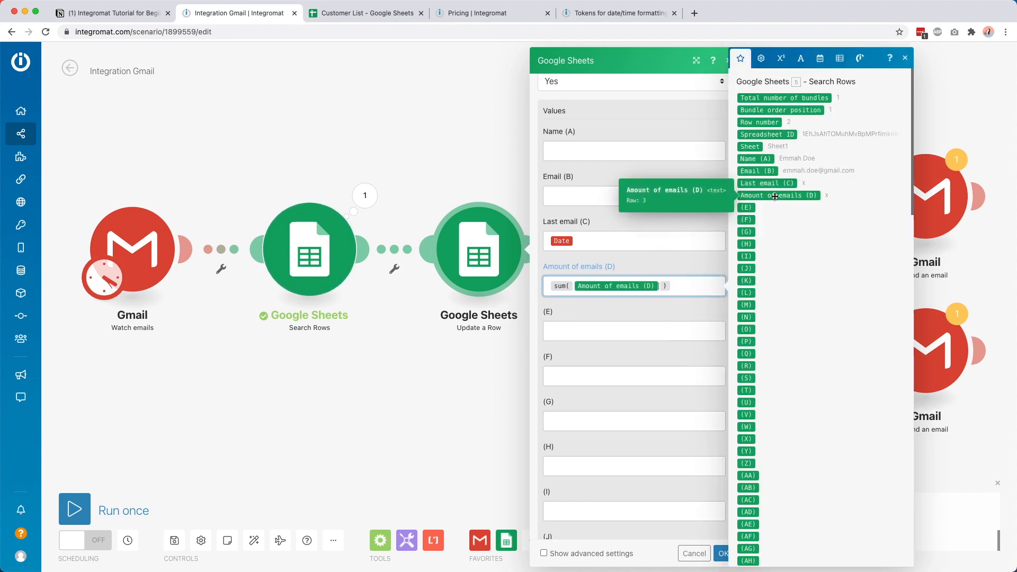
{"action": "left_click", "coordinate": [779, 58]}
{"action": "left_click", "coordinate": [743, 349]}
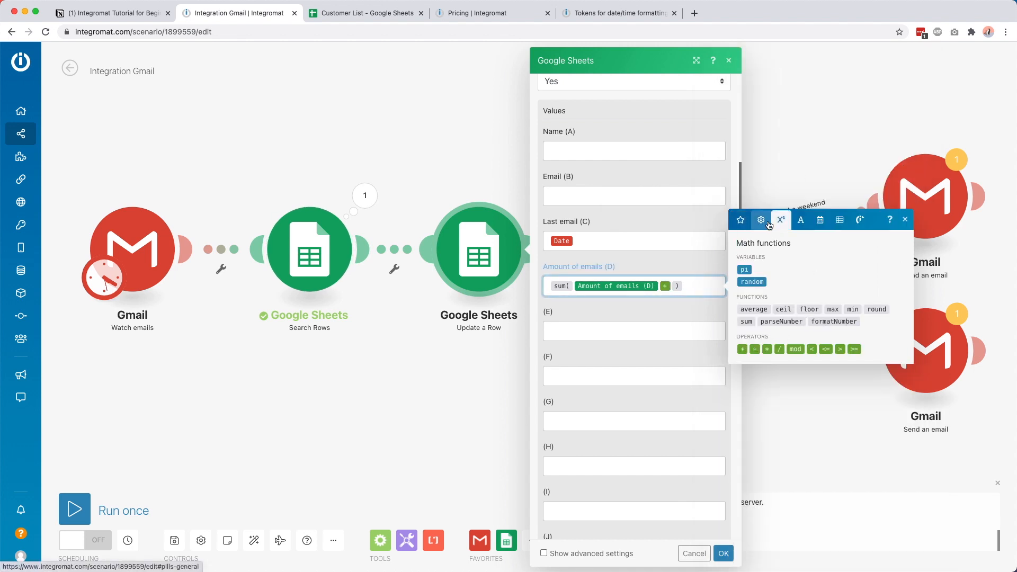
{"action": "type", "text": "1"}
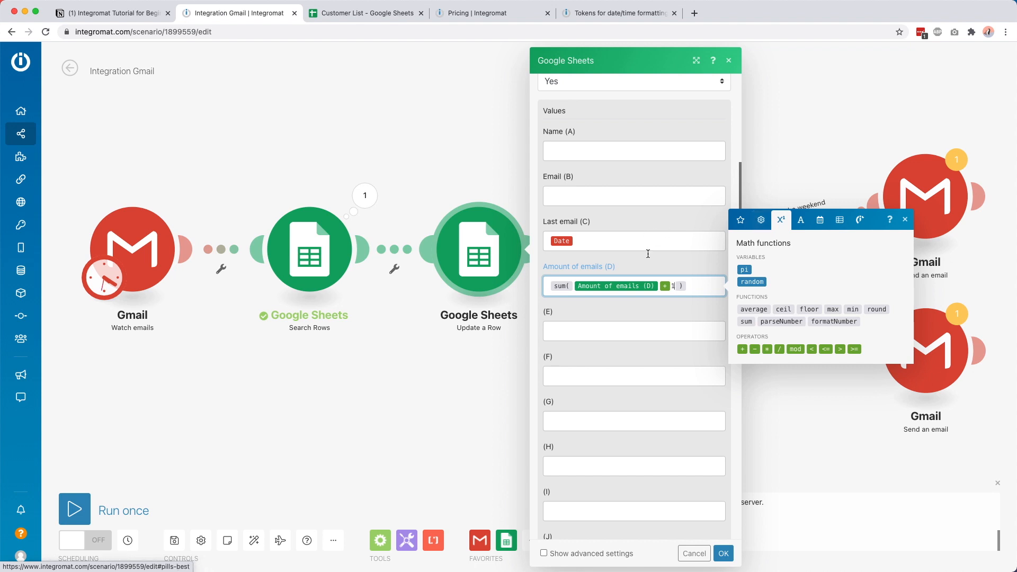
{"action": "left_click", "coordinate": [635, 306]}
Step: Confirm the Update a Row settings and save the scenario
{"action": "scroll", "coordinate": [616, 224], "scroll_direction": "up", "scroll_amount": 2}
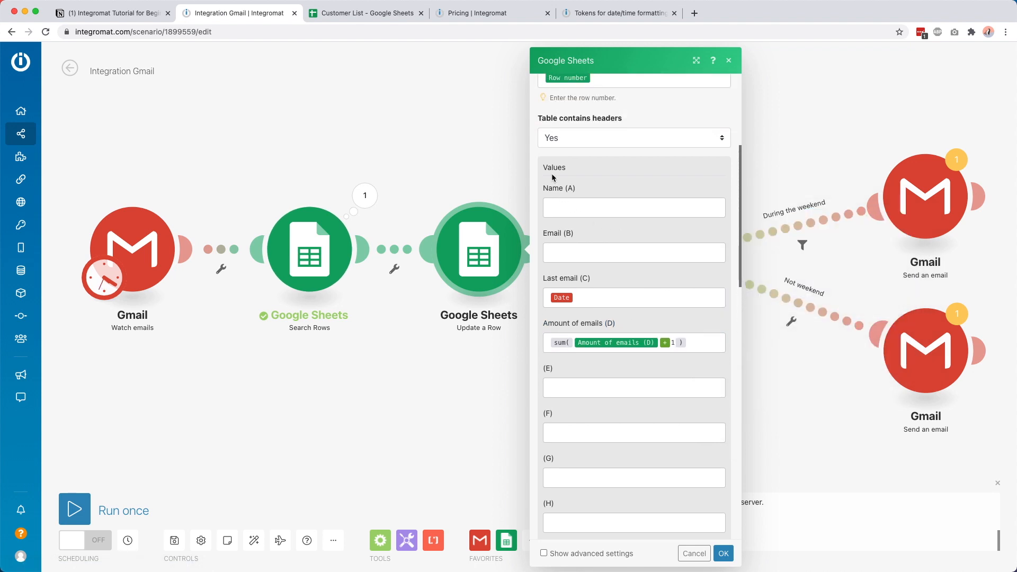
{"action": "scroll", "coordinate": [599, 263], "scroll_direction": "up", "scroll_amount": 1}
{"action": "scroll", "coordinate": [599, 263], "scroll_direction": "down", "scroll_amount": 12}
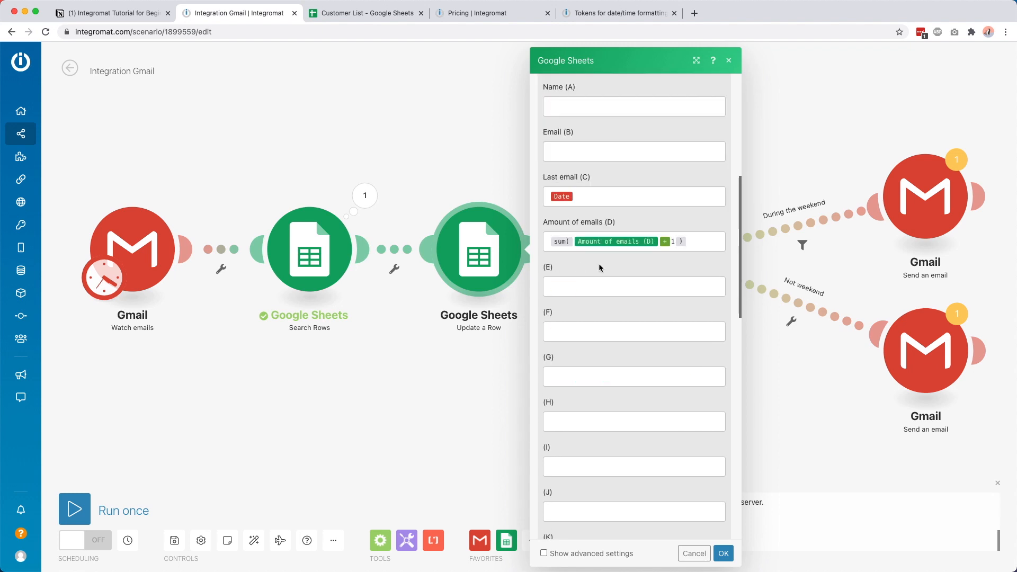
{"action": "left_click", "coordinate": [723, 553]}
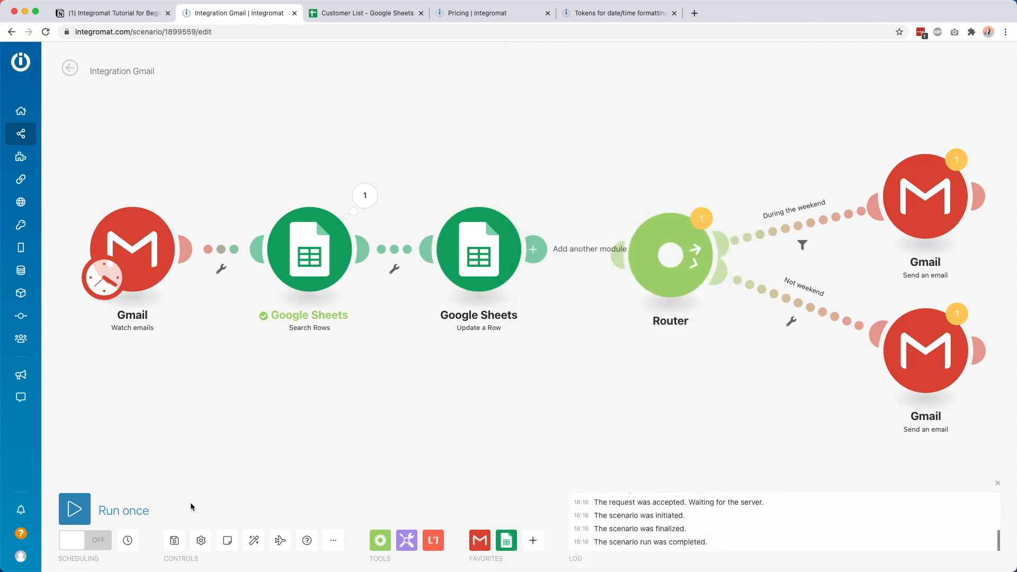
{"action": "left_click", "coordinate": [174, 541]}
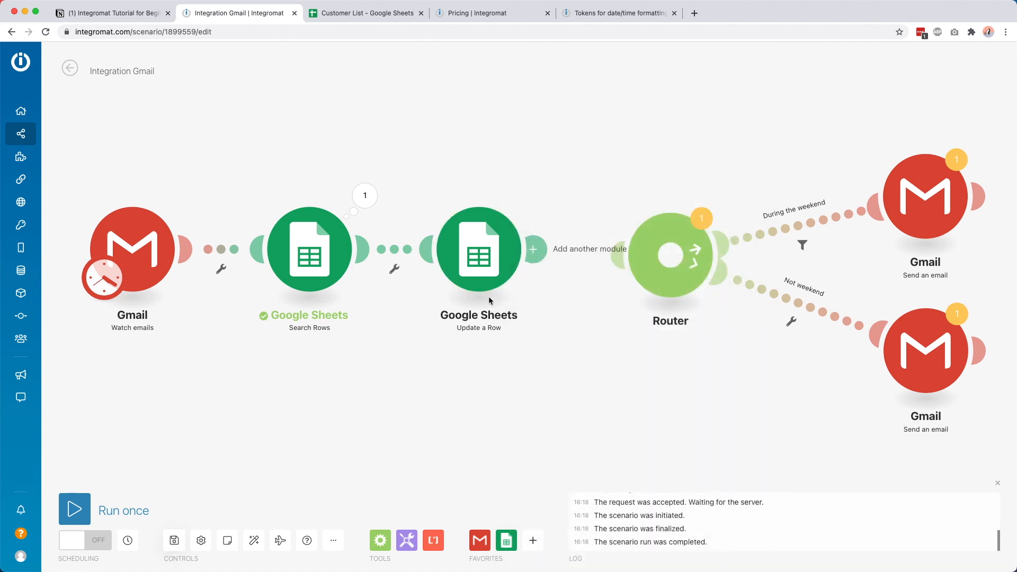
Step: Run Update a Row on its own and set the test email date to 13-01-2021
{"action": "right_click", "coordinate": [475, 225]}
{"action": "left_click", "coordinate": [513, 260]}
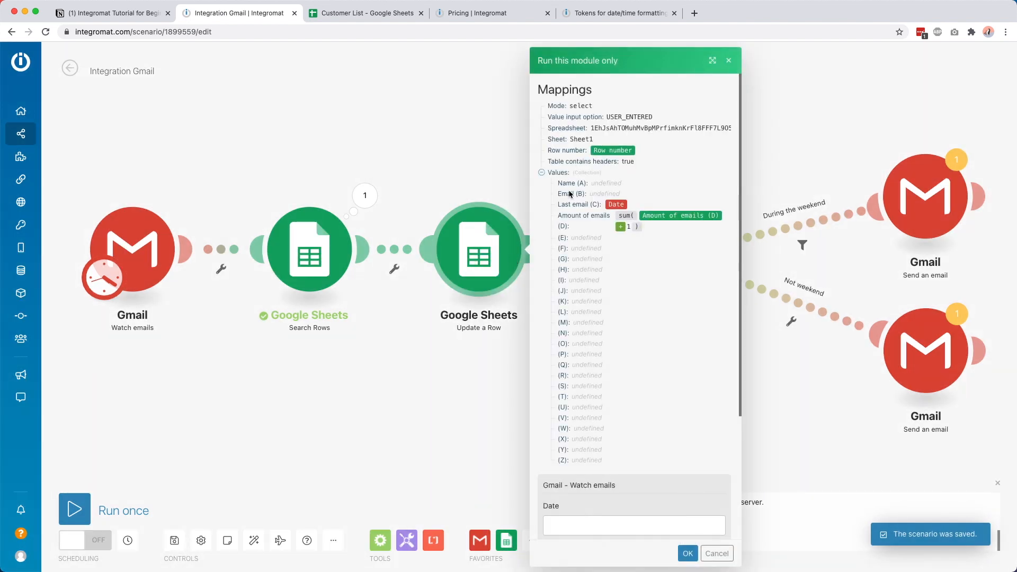
{"action": "scroll", "coordinate": [573, 445], "scroll_direction": "down", "scroll_amount": 3}
{"action": "left_click", "coordinate": [571, 358]}
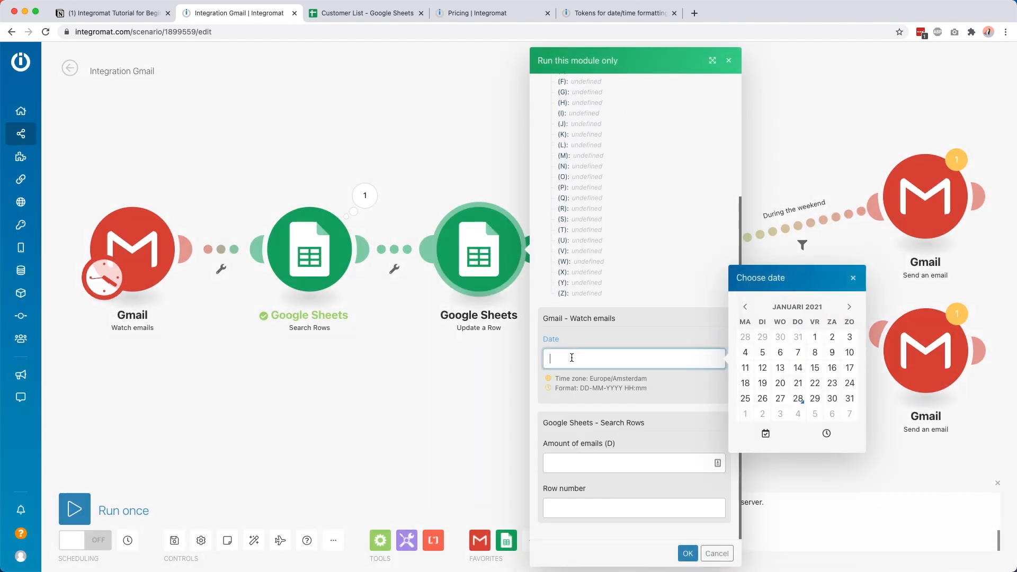
{"action": "left_click", "coordinate": [779, 366]}
{"action": "left_click", "coordinate": [640, 391]}
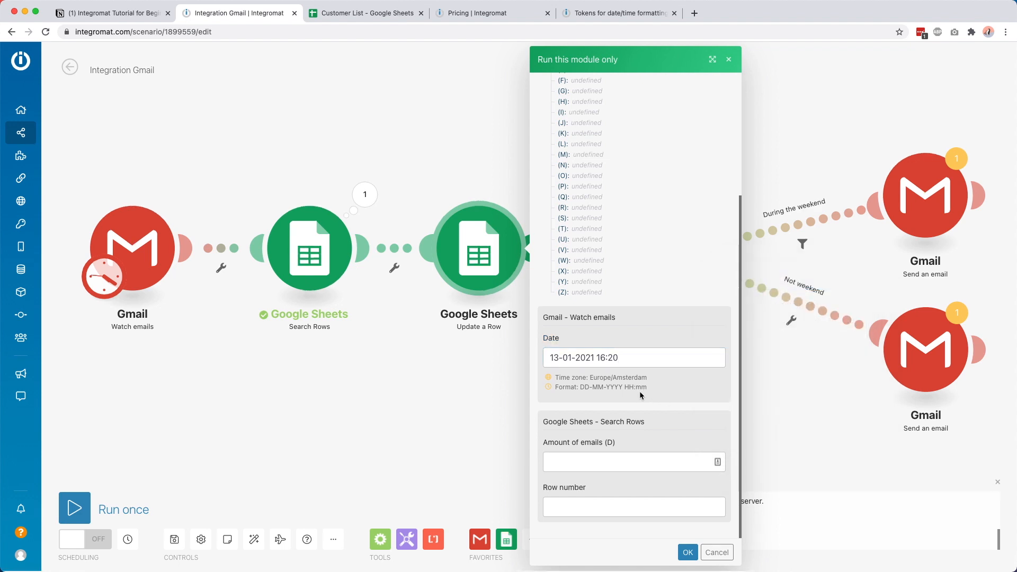
Step: Enter amount of emails 3 and row number 2, run the module, and inspect its output
{"action": "left_click", "coordinate": [592, 470]}
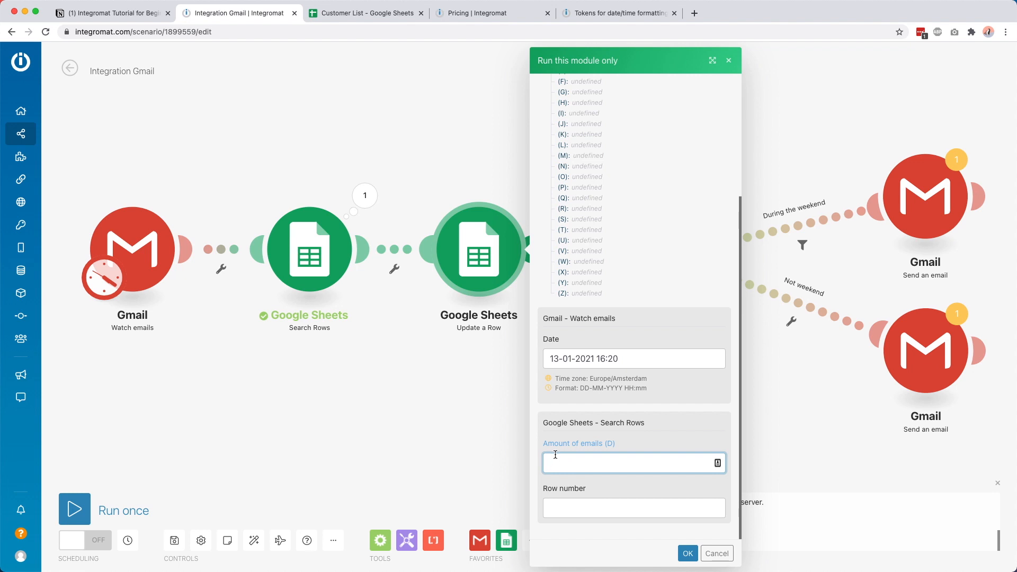
{"action": "left_click", "coordinate": [574, 404]}
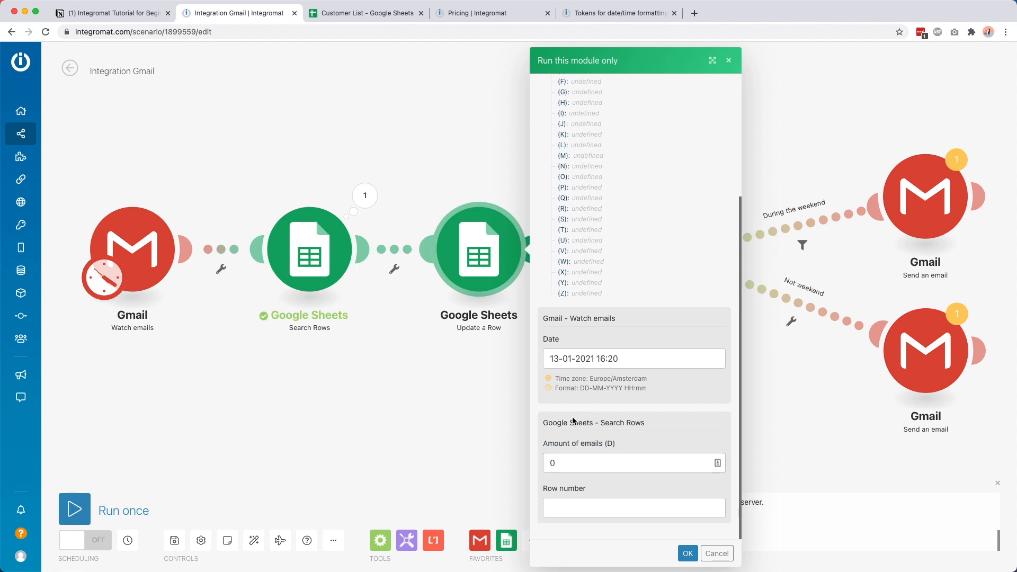
{"action": "double_click", "coordinate": [558, 467]}
{"action": "type", "text": "3"}
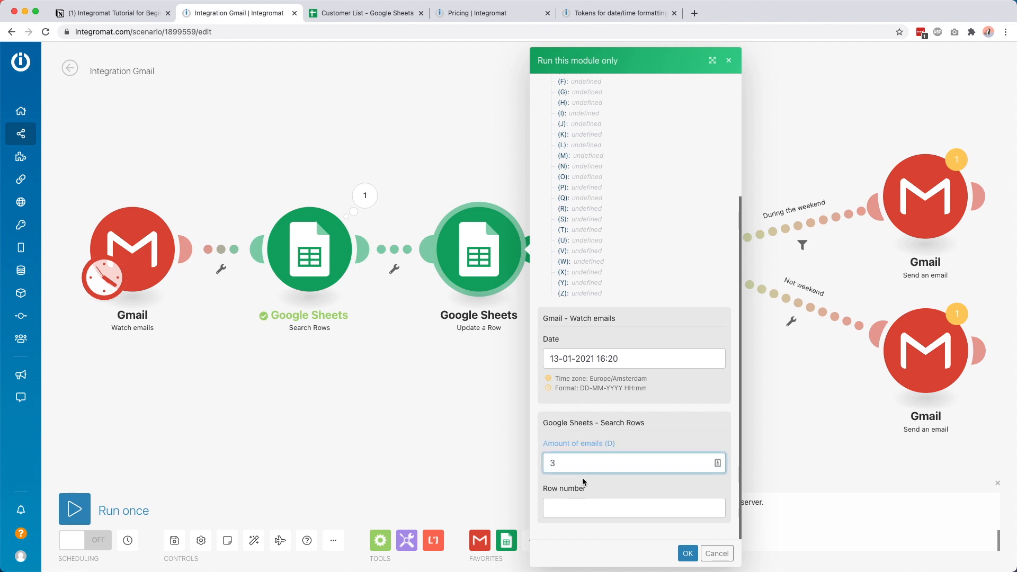
{"action": "left_click", "coordinate": [578, 509]}
{"action": "type", "text": "2"}
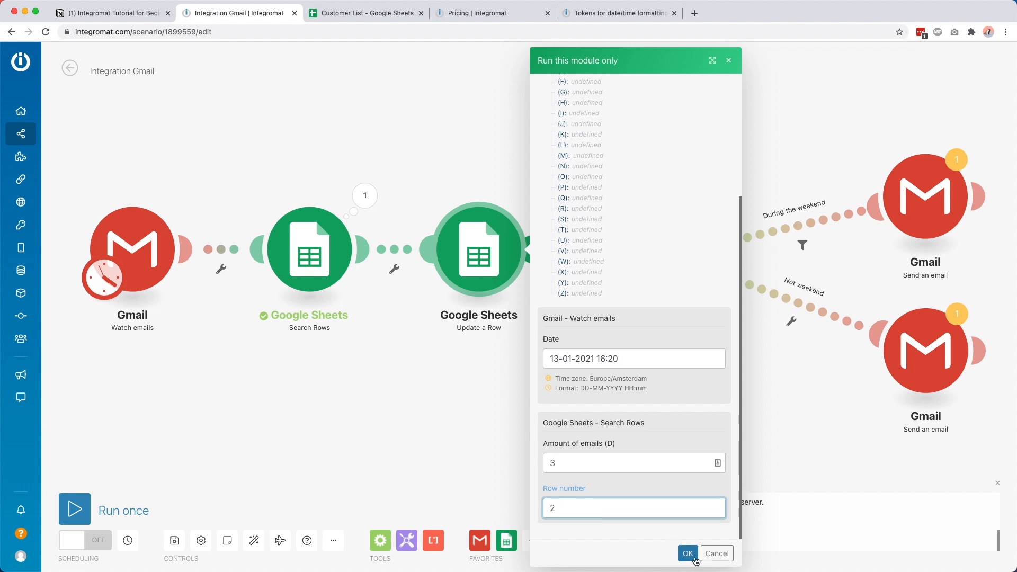
{"action": "left_click", "coordinate": [688, 553]}
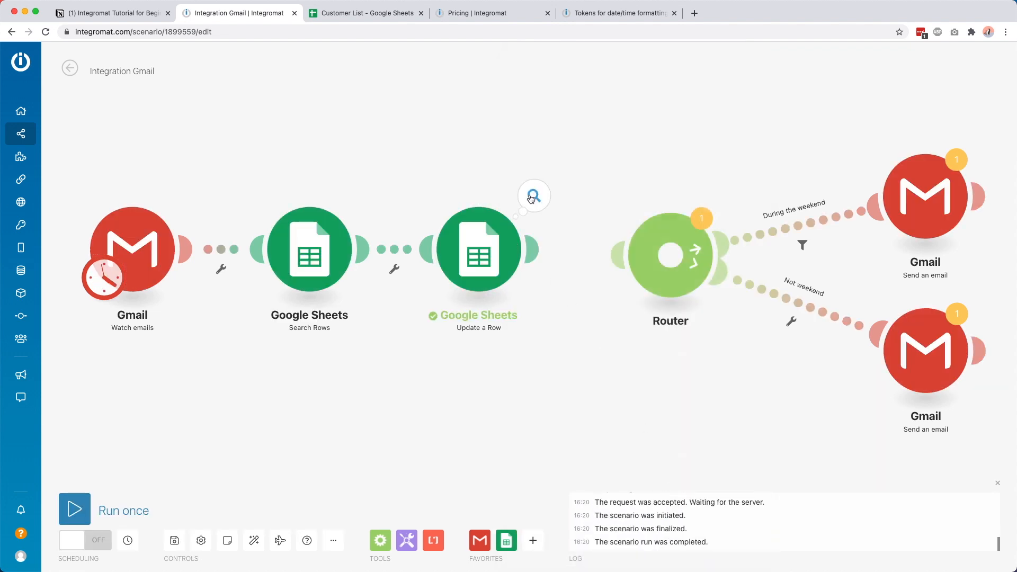
{"action": "left_click", "coordinate": [533, 197]}
{"action": "left_click", "coordinate": [398, 7]}
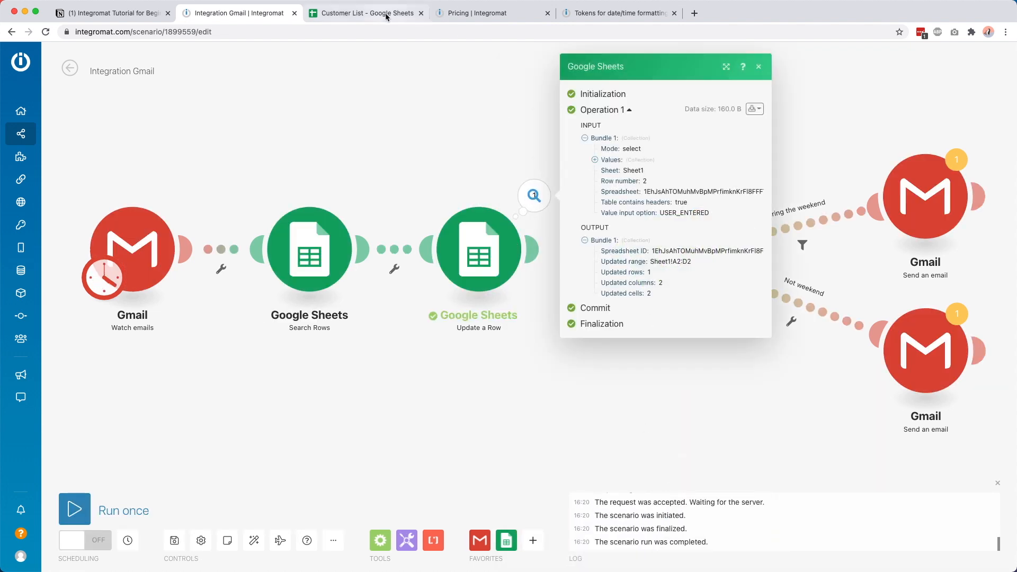
Step: Inspect C2's new date and D2's amount of 31 in Customer List, then reopen Update a Row
{"action": "left_click", "coordinate": [361, 142]}
{"action": "left_click", "coordinate": [228, 130]}
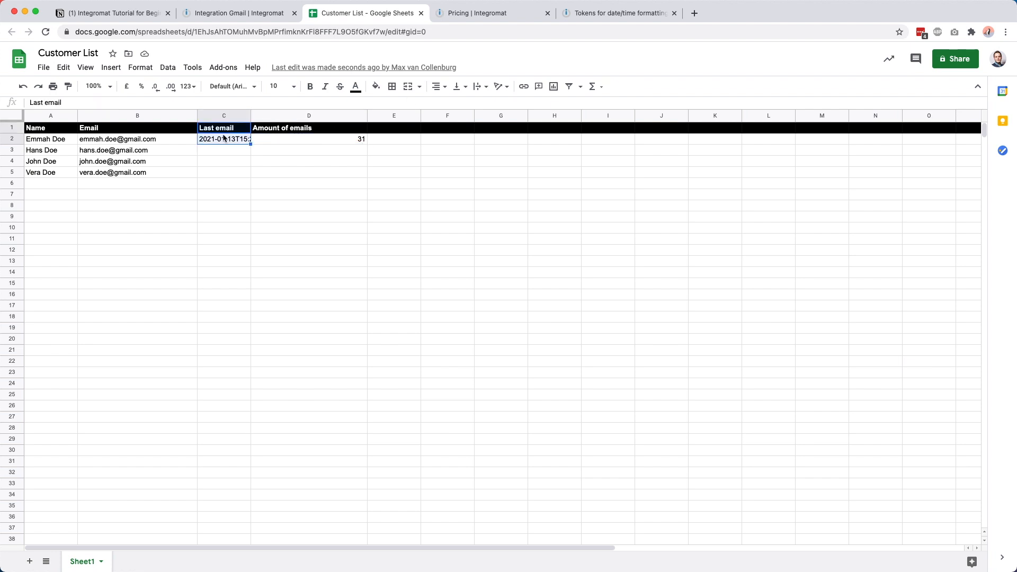
{"action": "left_click", "coordinate": [234, 144]}
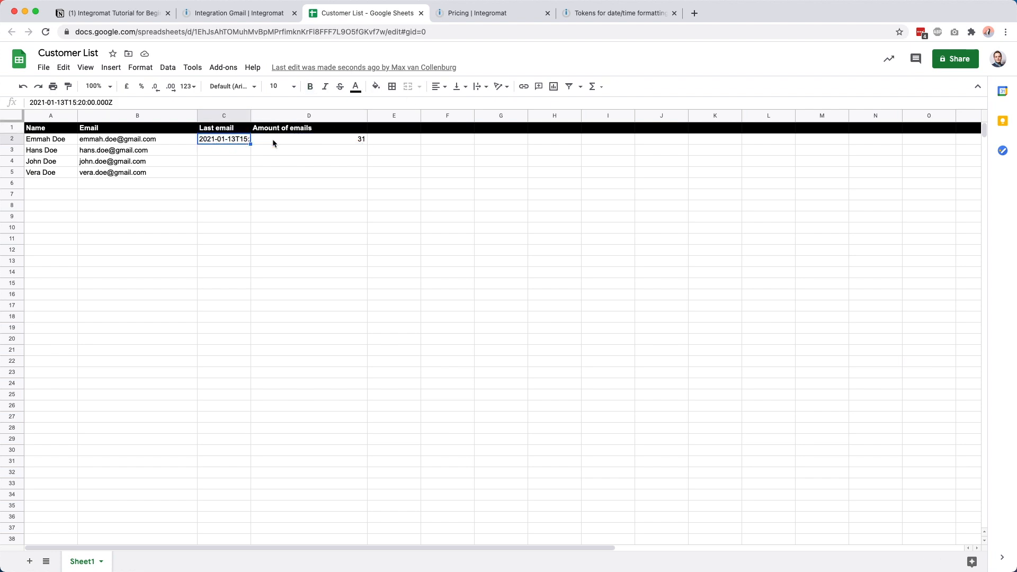
{"action": "left_click", "coordinate": [286, 142]}
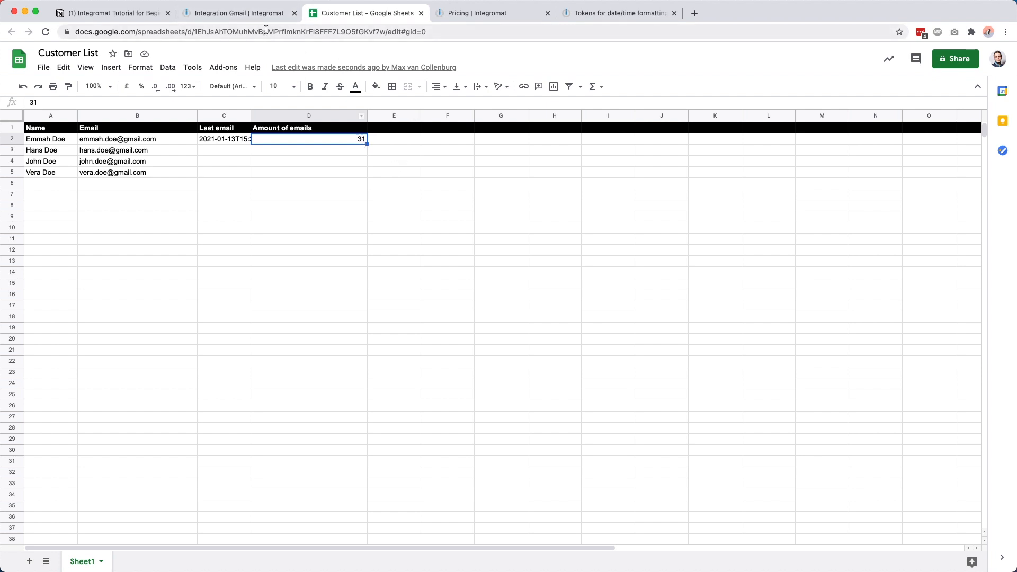
{"action": "left_click", "coordinate": [227, 16]}
{"action": "left_click", "coordinate": [485, 245]}
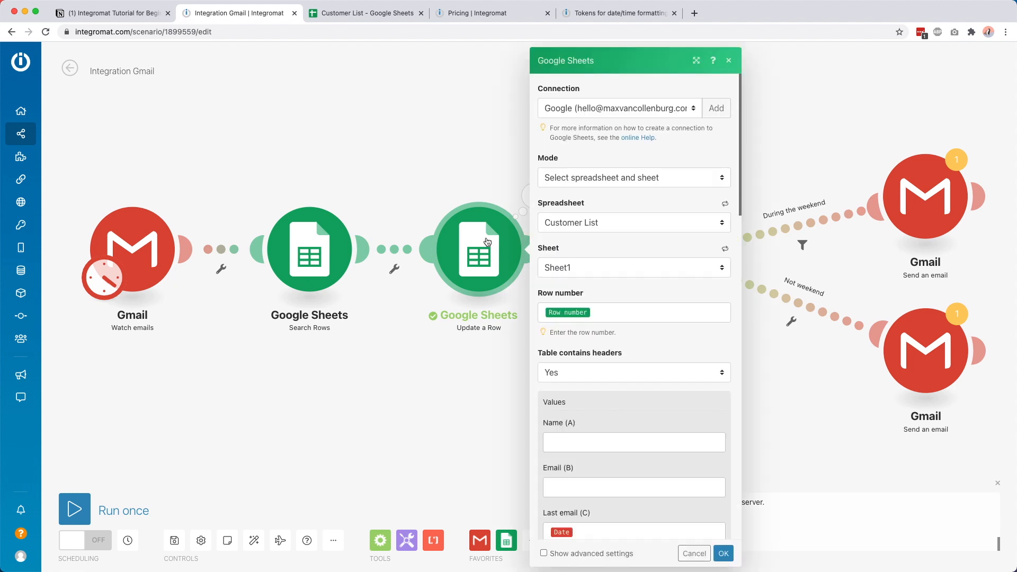
Step: Change the Amount of emails formula to sum( Amount of emails (D) ; 1 ) and confirm
{"action": "scroll", "coordinate": [593, 376], "scroll_direction": "down", "scroll_amount": 5}
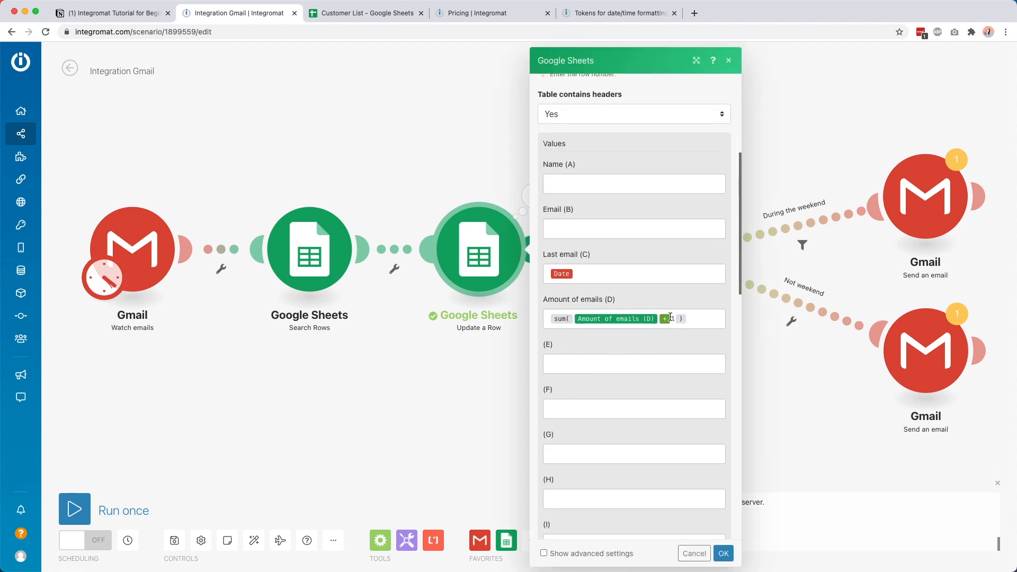
{"action": "left_click", "coordinate": [670, 317]}
{"action": "key", "text": "BackSpace"}
{"action": "type", "text": ";"}
{"action": "double_click", "coordinate": [668, 319]}
{"action": "left_click", "coordinate": [722, 553]}
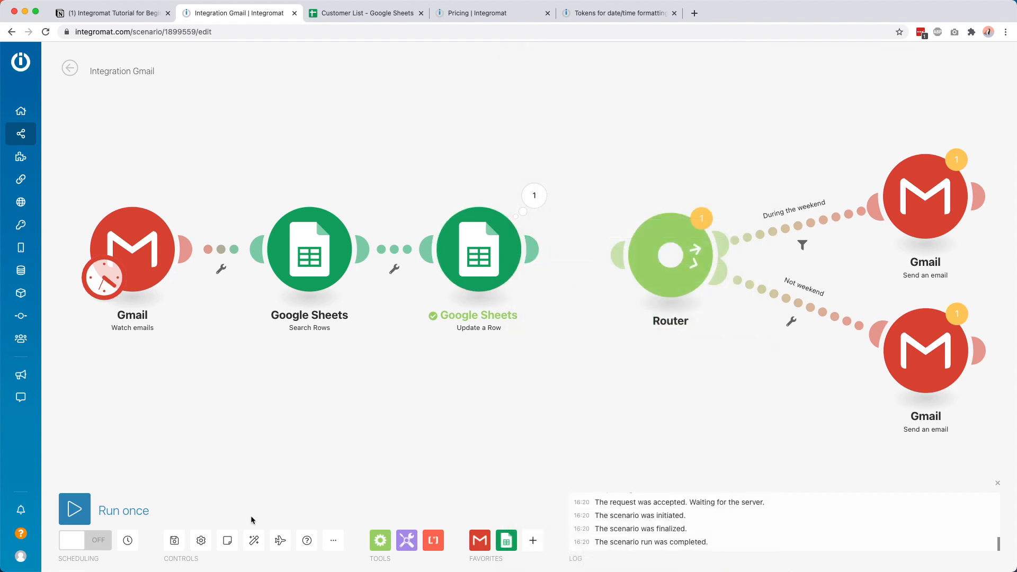
Step: Re-run Update a Row alone with email date 20-01-2021 and row number 2
{"action": "right_click", "coordinate": [474, 237]}
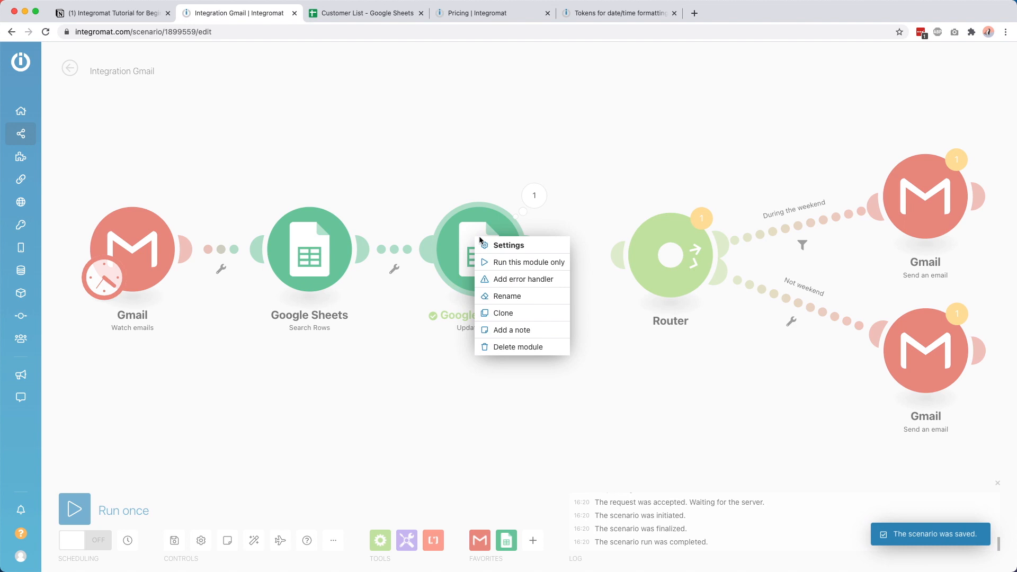
{"action": "left_click", "coordinate": [522, 263]}
{"action": "scroll", "coordinate": [583, 484], "scroll_direction": "down", "scroll_amount": 3}
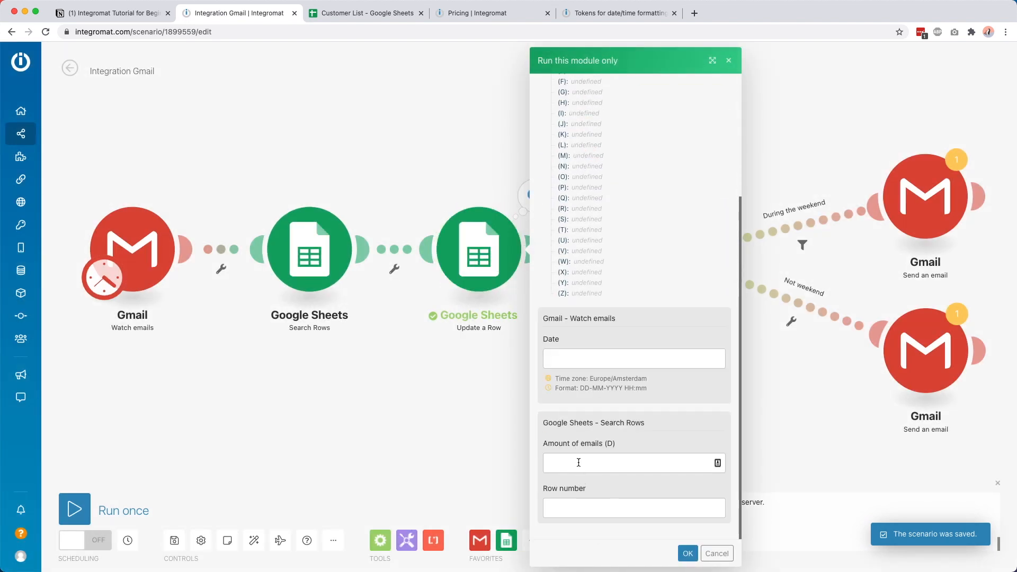
{"action": "left_click", "coordinate": [613, 358]}
{"action": "left_click", "coordinate": [775, 383]}
{"action": "left_click", "coordinate": [616, 454]}
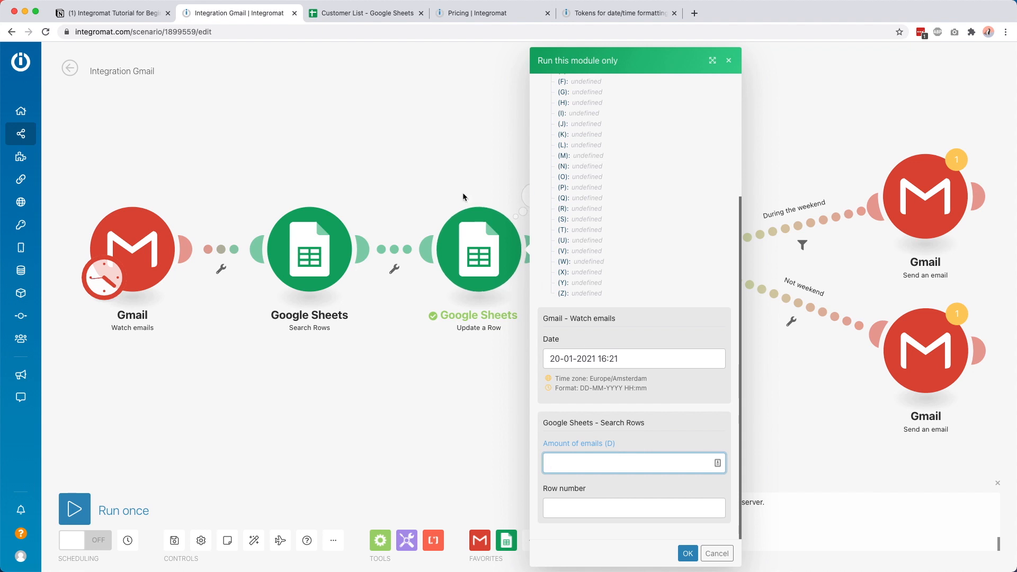
{"action": "left_click", "coordinate": [577, 507]}
{"action": "type", "text": "2"}
{"action": "left_click", "coordinate": [571, 464]}
{"action": "left_click", "coordinate": [688, 554]}
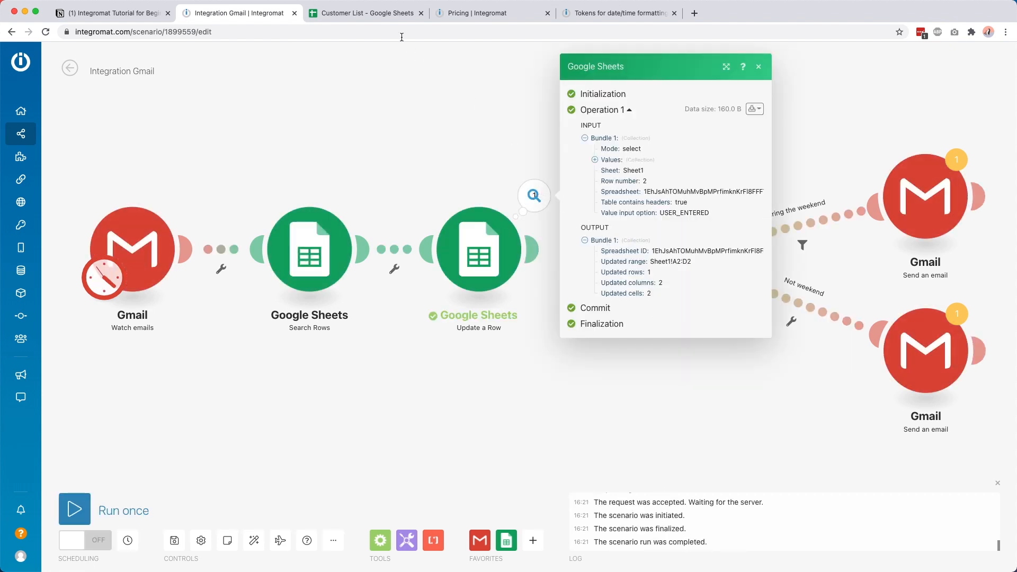
{"action": "left_click", "coordinate": [383, 21]}
Step: Confirm C2 has the new date and D2 now shows 4, then reopen Update a Row in Integration Gmail
{"action": "left_click", "coordinate": [374, 159]}
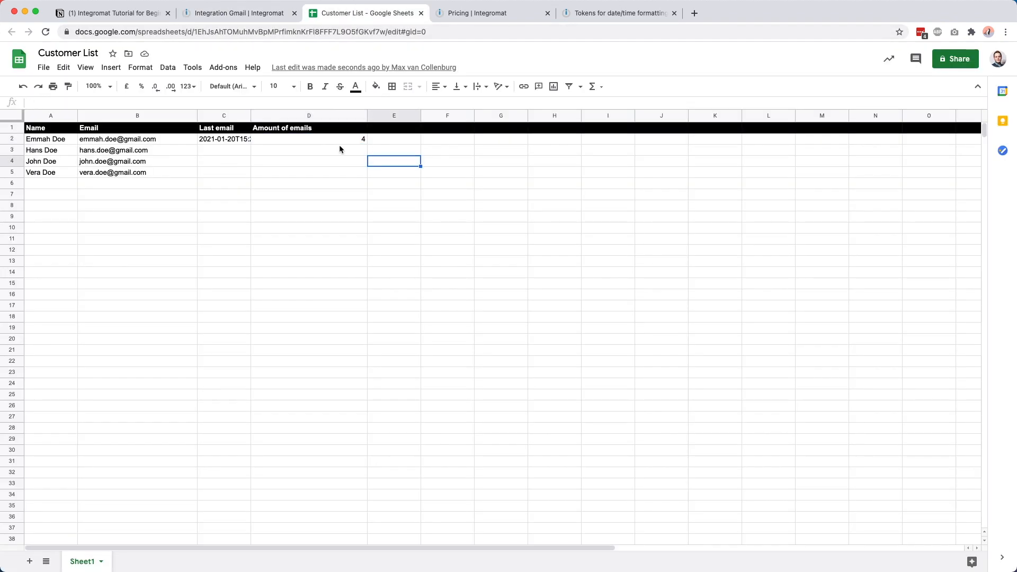
{"action": "left_click", "coordinate": [222, 138]}
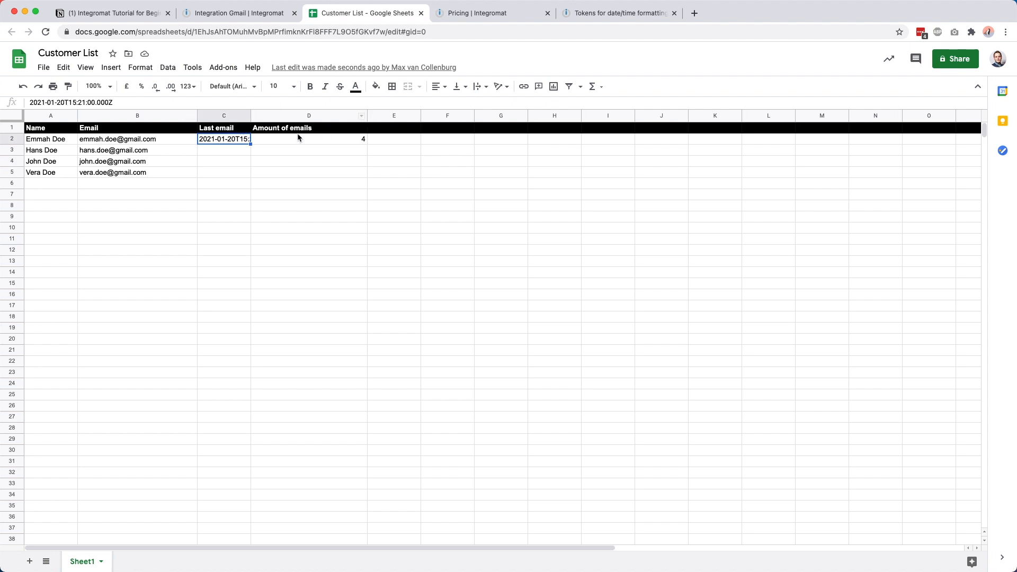
{"action": "left_click", "coordinate": [286, 128]}
{"action": "left_click", "coordinate": [330, 141]}
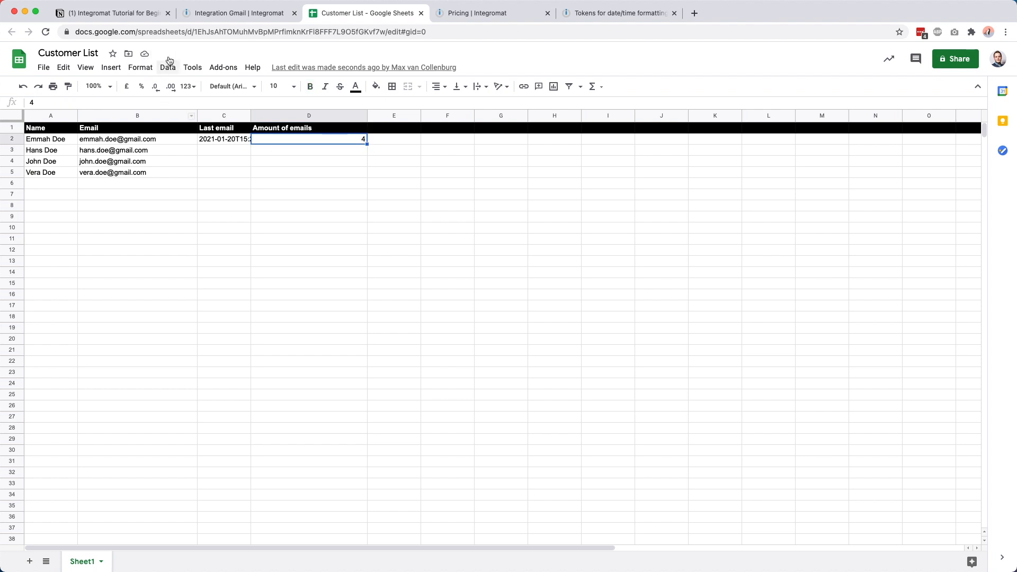
{"action": "left_click", "coordinate": [212, 14]}
{"action": "left_click", "coordinate": [496, 253]}
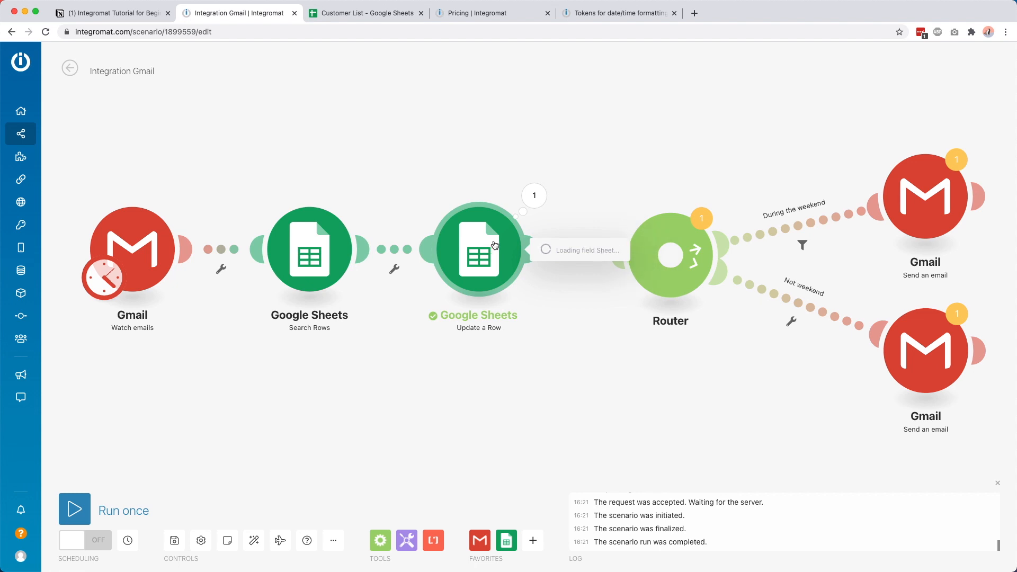
Step: Connect the Update a Row module to the Router
{"action": "left_click", "coordinate": [406, 157]}
{"action": "left_click_drag", "start_coordinate": [531, 249], "coordinate": [663, 244]}
{"action": "left_click_drag", "start_coordinate": [625, 361], "coordinate": [574, 357]}
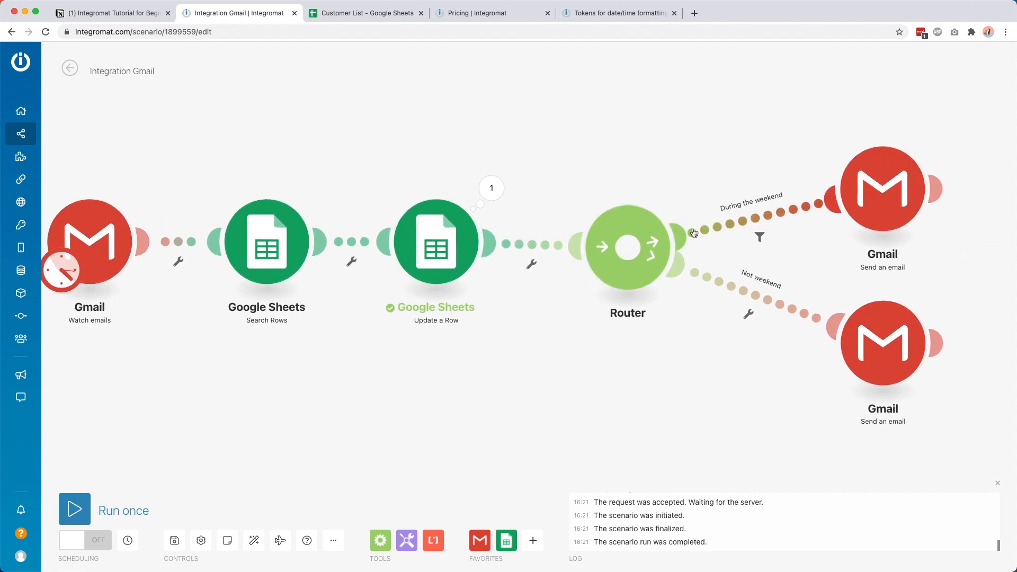
{"action": "left_click_drag", "start_coordinate": [379, 378], "coordinate": [519, 371]}
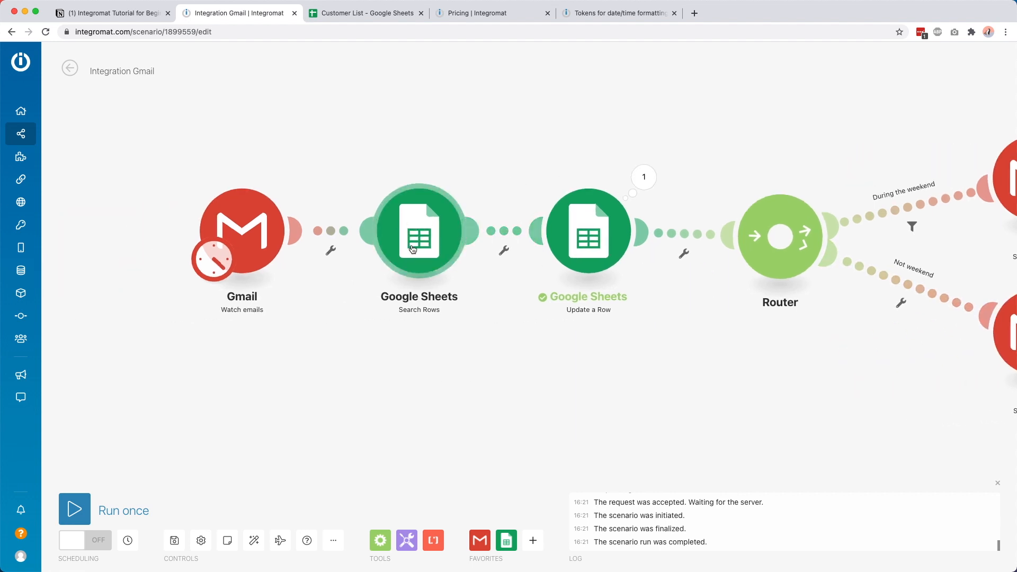
Step: Add a 'Customer exist' filter before Update a Row: Total number of bundles Equal to 1
{"action": "left_click", "coordinate": [510, 228]}
{"action": "left_click", "coordinate": [583, 179]}
{"action": "type", "text": "Customer"}
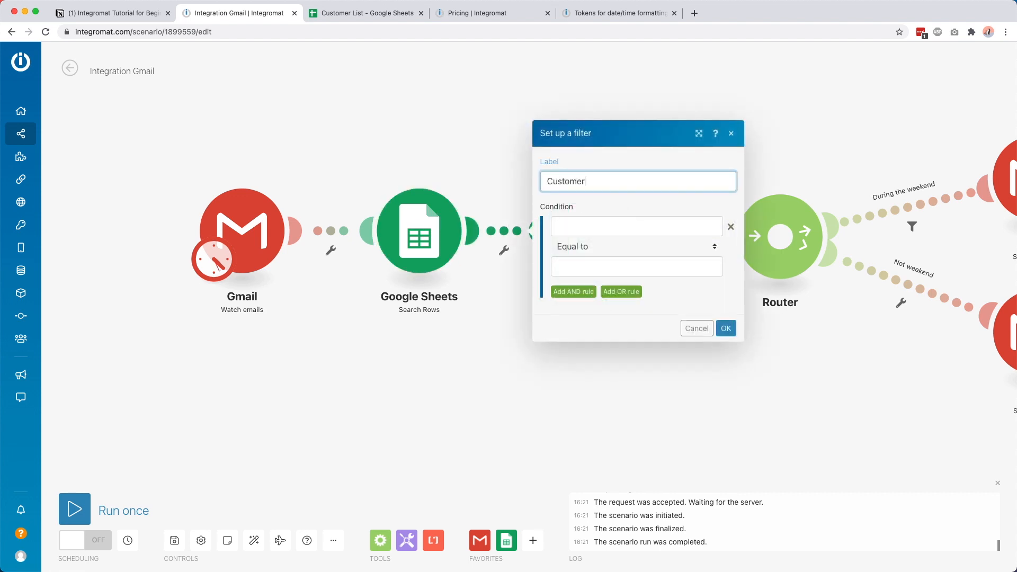
{"action": "type", "text": " exist"}
{"action": "left_click", "coordinate": [598, 223]}
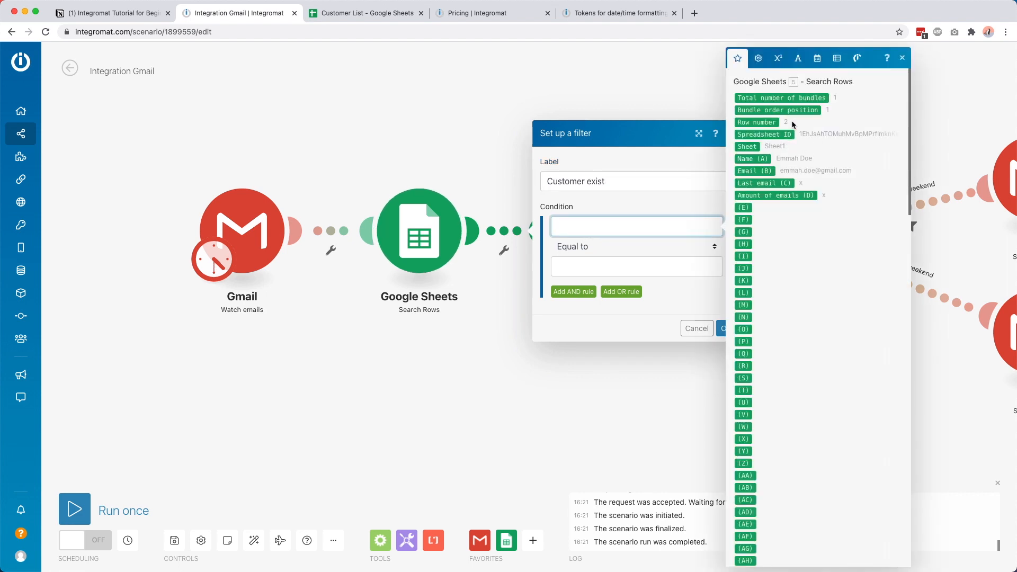
{"action": "left_click", "coordinate": [773, 97]}
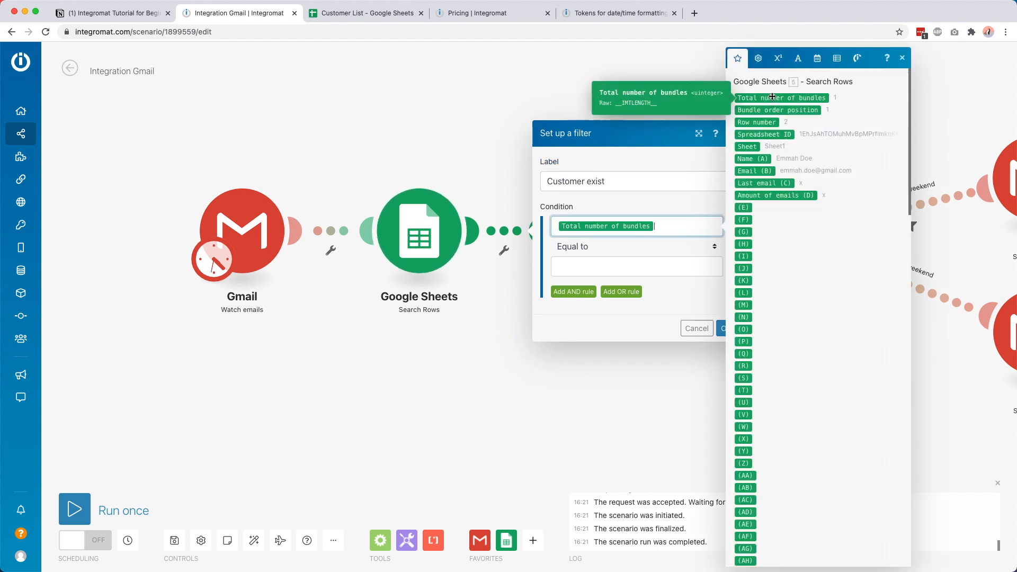
{"action": "left_click", "coordinate": [592, 263]}
{"action": "type", "text": "1"}
{"action": "left_click", "coordinate": [602, 253]}
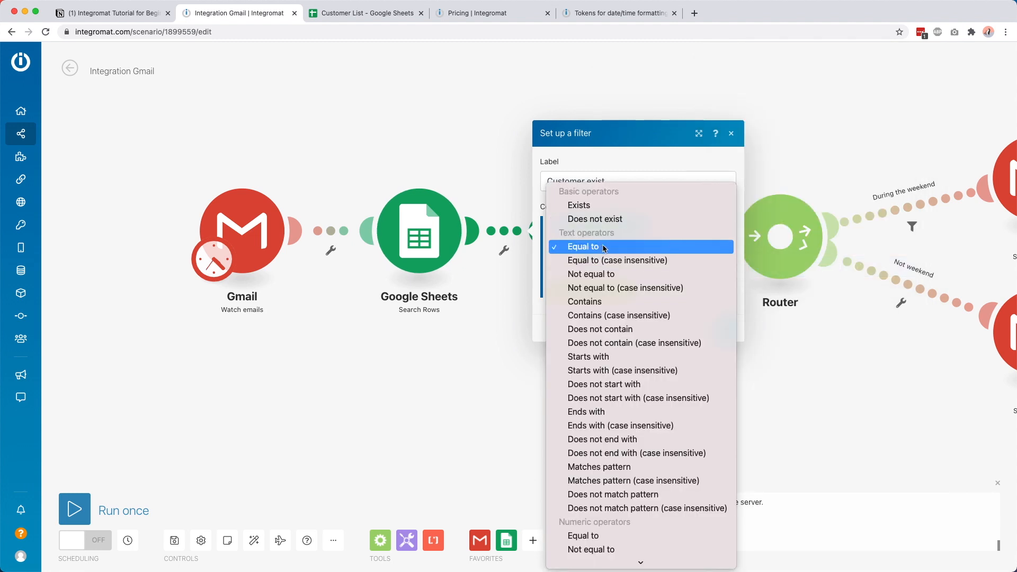
{"action": "left_click", "coordinate": [608, 246]}
{"action": "left_click", "coordinate": [726, 328]}
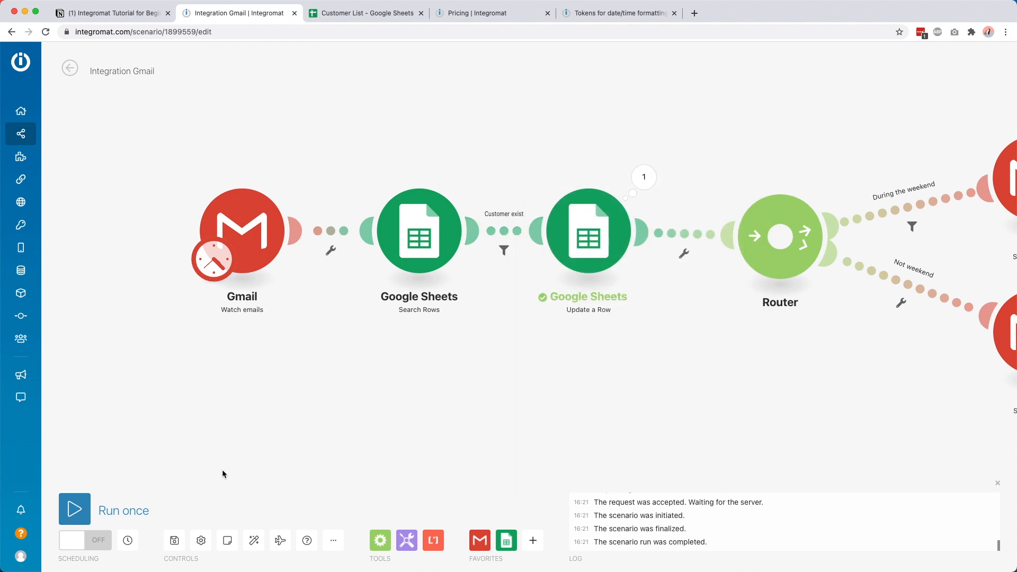
Step: Move the Gmail trigger and Search Rows modules further left on the canvas
{"action": "left_click_drag", "start_coordinate": [224, 214], "coordinate": [141, 197]}
{"action": "left_click_drag", "start_coordinate": [403, 225], "coordinate": [310, 220]}
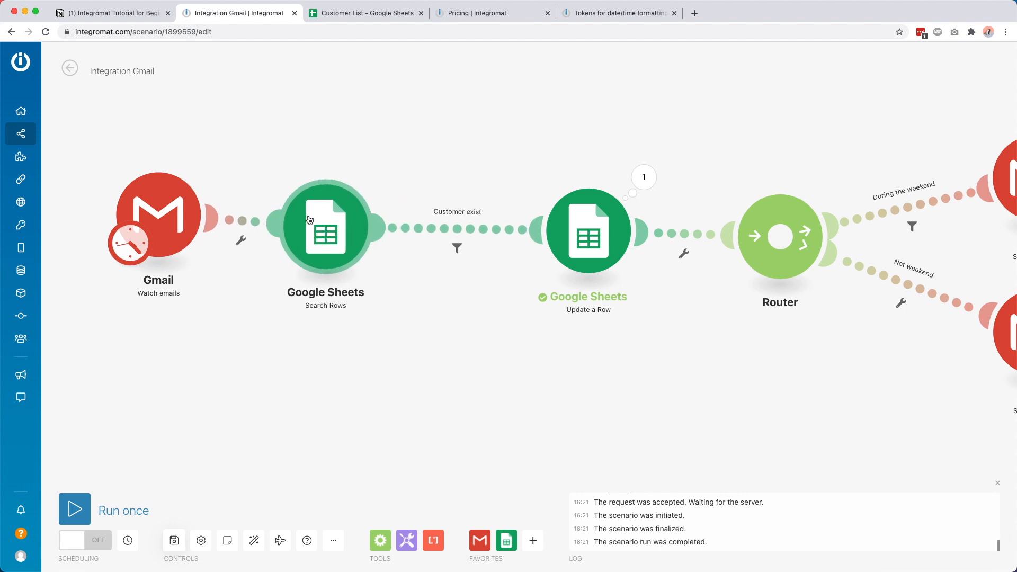
{"action": "left_click", "coordinate": [352, 12]}
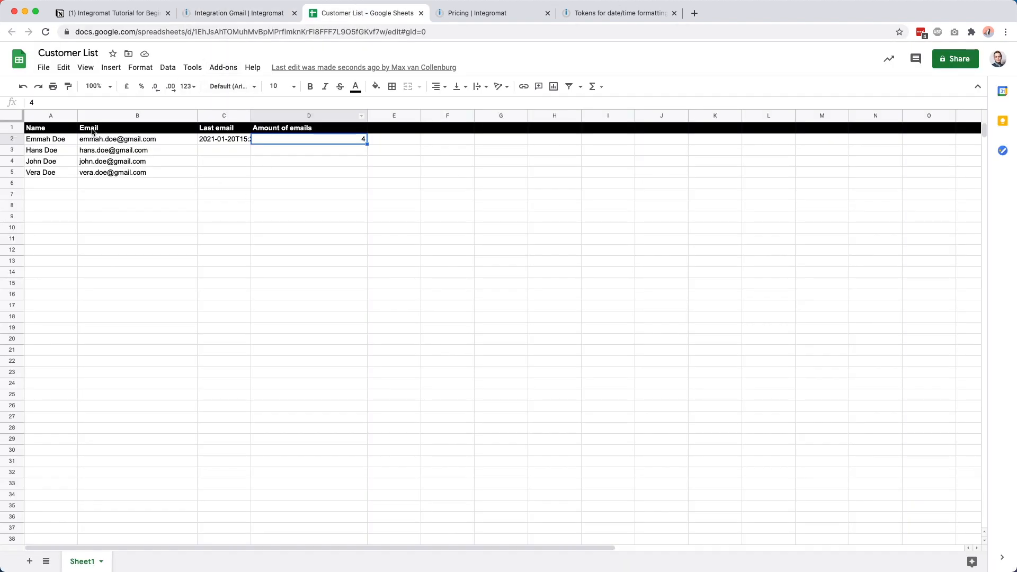
Step: Review the Customer exist filter, then open the Update a Row settings
{"action": "left_click", "coordinate": [241, 14]}
{"action": "left_click", "coordinate": [493, 224]}
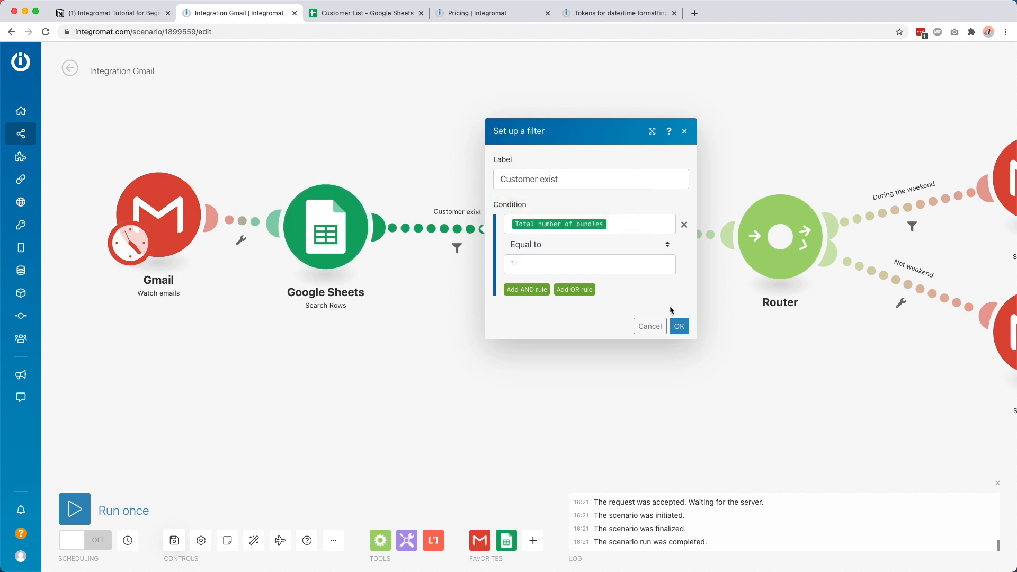
{"action": "left_click", "coordinate": [679, 326]}
{"action": "left_click", "coordinate": [599, 232]}
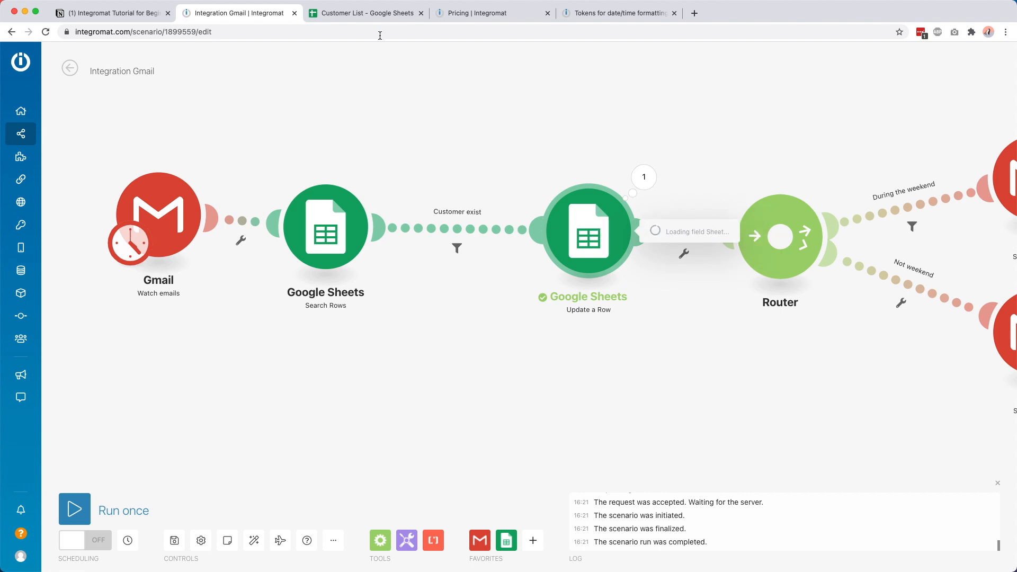
Step: Check the Last email timestamp in C2 and the email count in D2 of Customer List
{"action": "left_click", "coordinate": [368, 13]}
{"action": "left_click", "coordinate": [247, 140]}
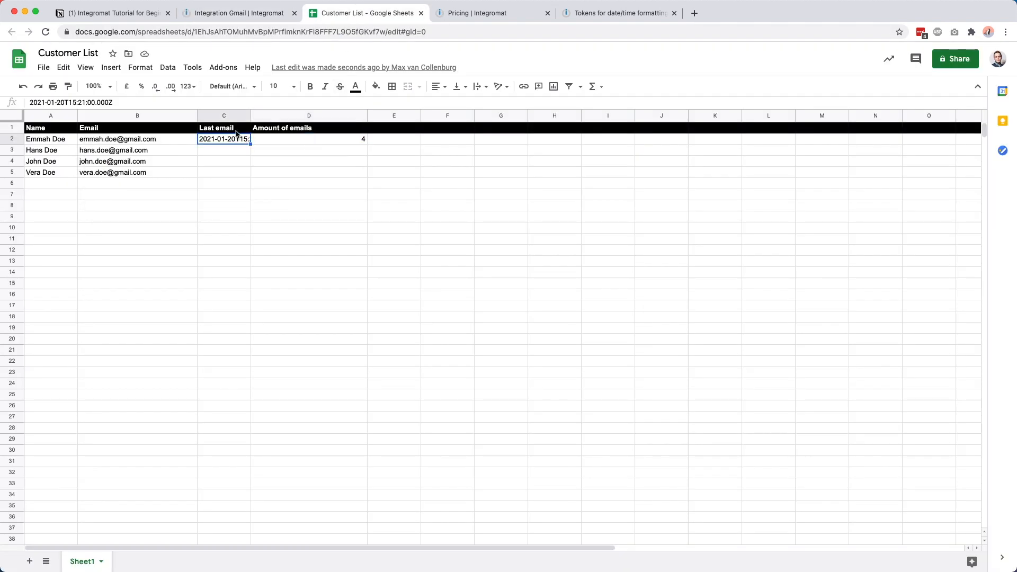
{"action": "left_click", "coordinate": [268, 130]}
{"action": "left_click", "coordinate": [274, 140]}
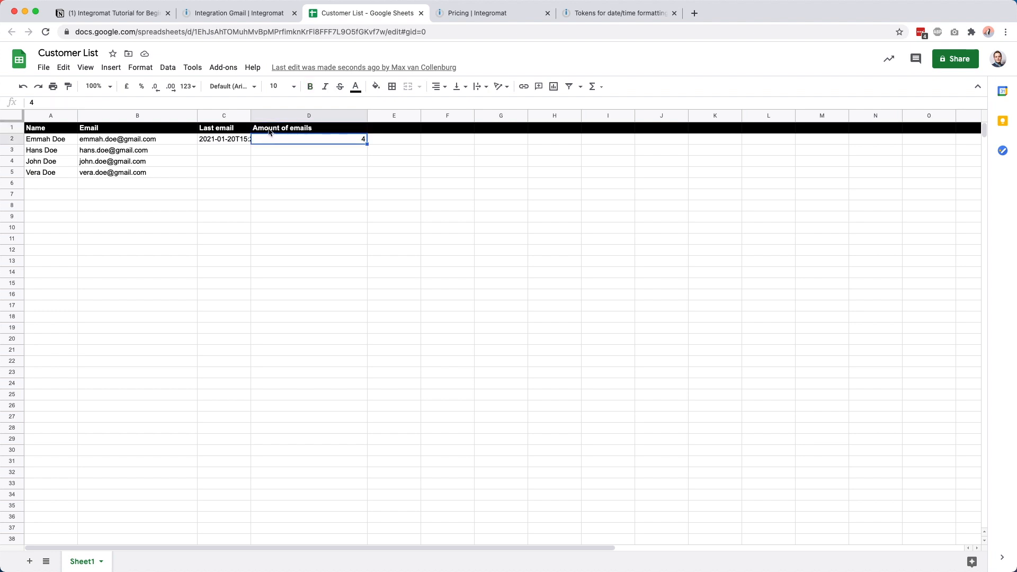
{"action": "left_click", "coordinate": [263, 21]}
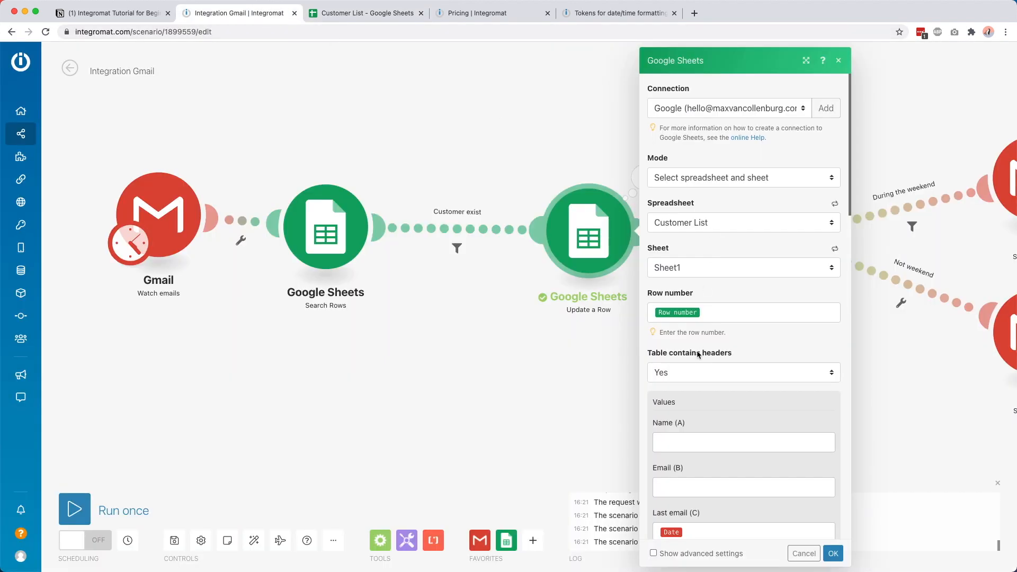
{"action": "scroll", "coordinate": [695, 366], "scroll_direction": "down", "scroll_amount": 3}
Step: Reposition the weekend and not-weekend Gmail reply modules after the Router
{"action": "left_click", "coordinate": [589, 364]}
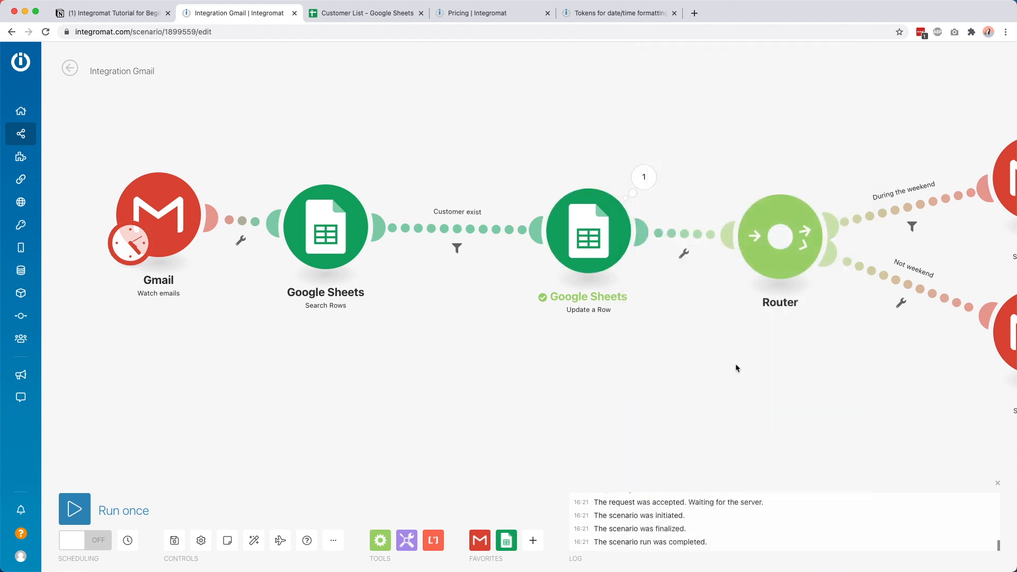
{"action": "left_click_drag", "start_coordinate": [736, 367], "coordinate": [402, 354]}
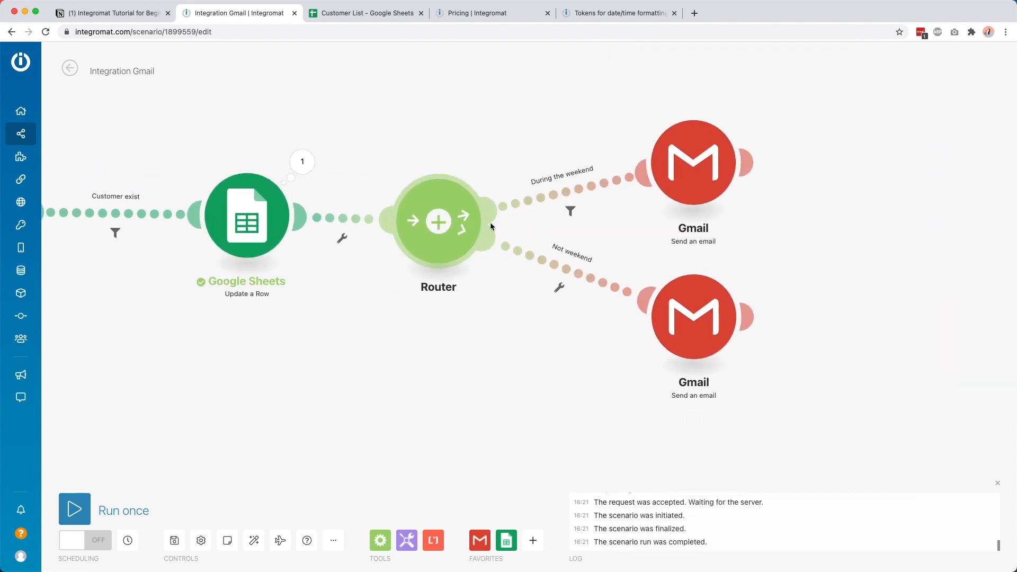
{"action": "left_click_drag", "start_coordinate": [687, 164], "coordinate": [688, 129]}
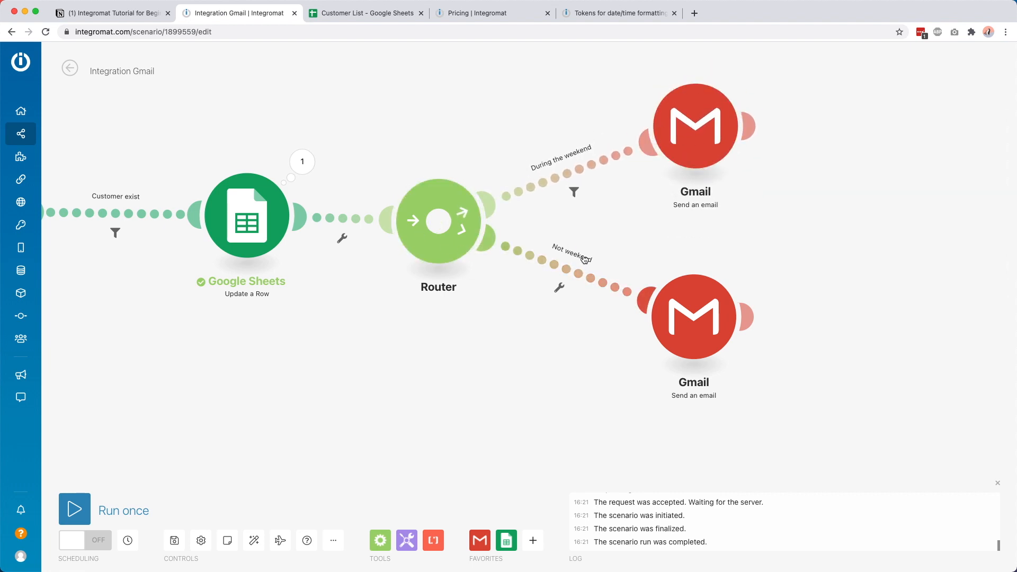
{"action": "left_click_drag", "start_coordinate": [715, 315], "coordinate": [690, 327]}
Step: Insert a startcase function after 'Heyhey' in the not-weekend reply's body
{"action": "left_click", "coordinate": [689, 327]}
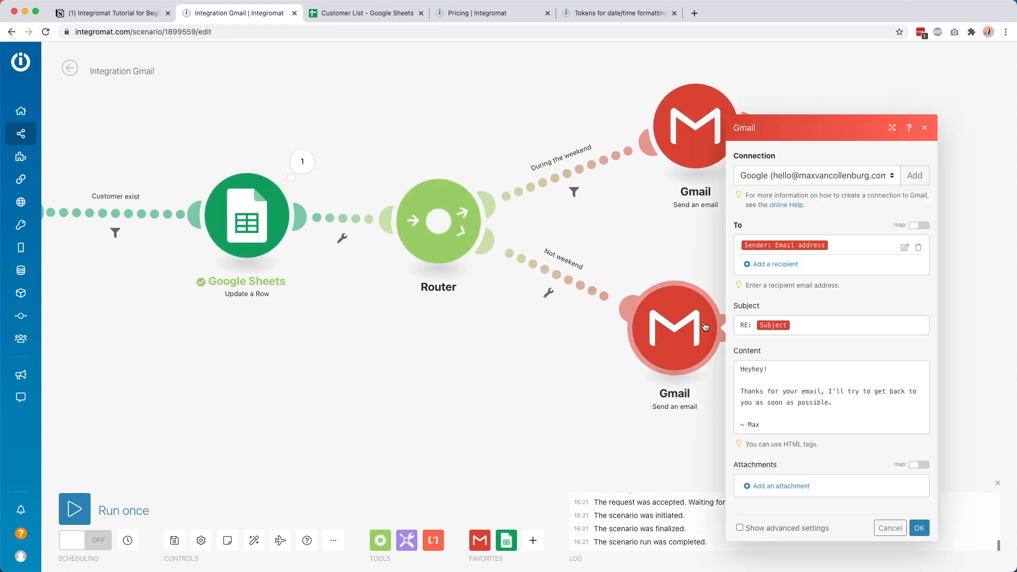
{"action": "left_click", "coordinate": [772, 366]}
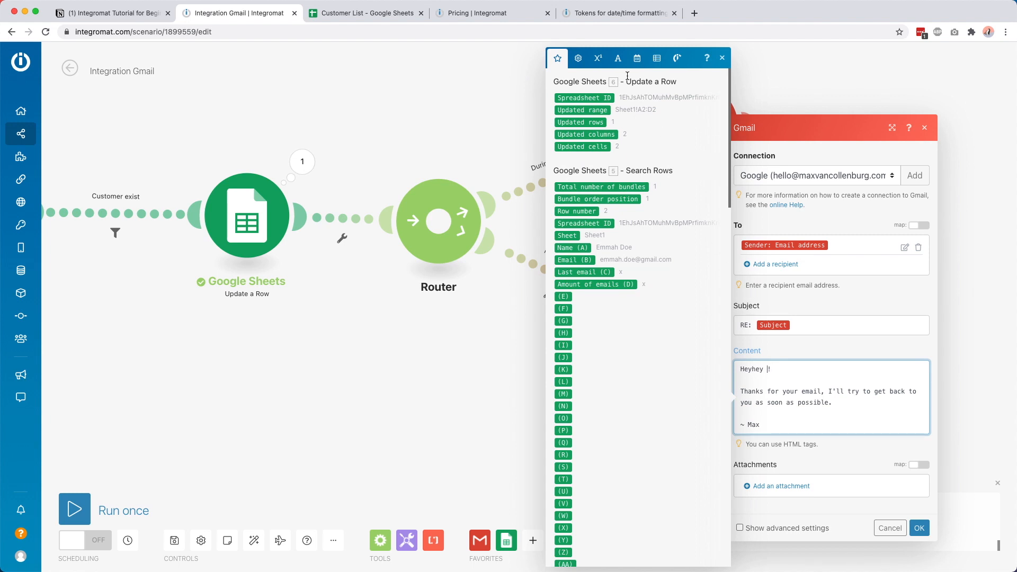
{"action": "left_click", "coordinate": [618, 58]}
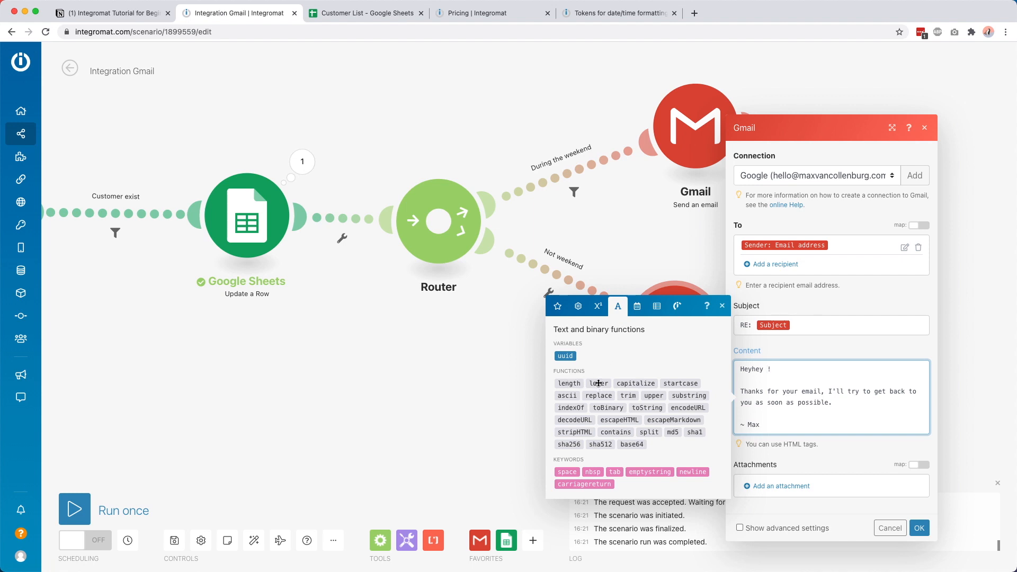
{"action": "mouse_move", "coordinate": [599, 383]}
{"action": "mouse_move", "coordinate": [682, 383]}
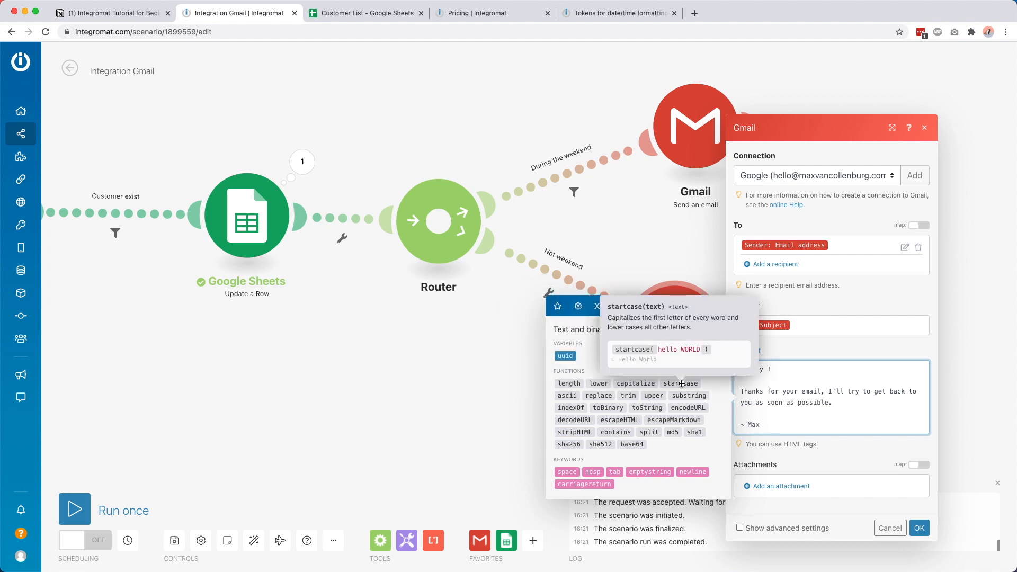
{"action": "left_click", "coordinate": [682, 383]}
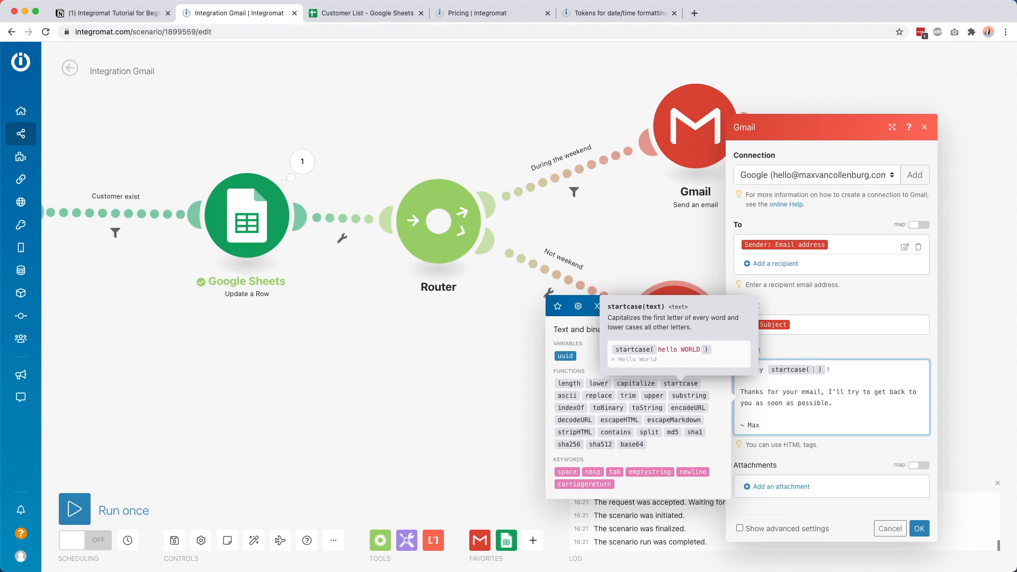
{"action": "left_click", "coordinate": [558, 306]}
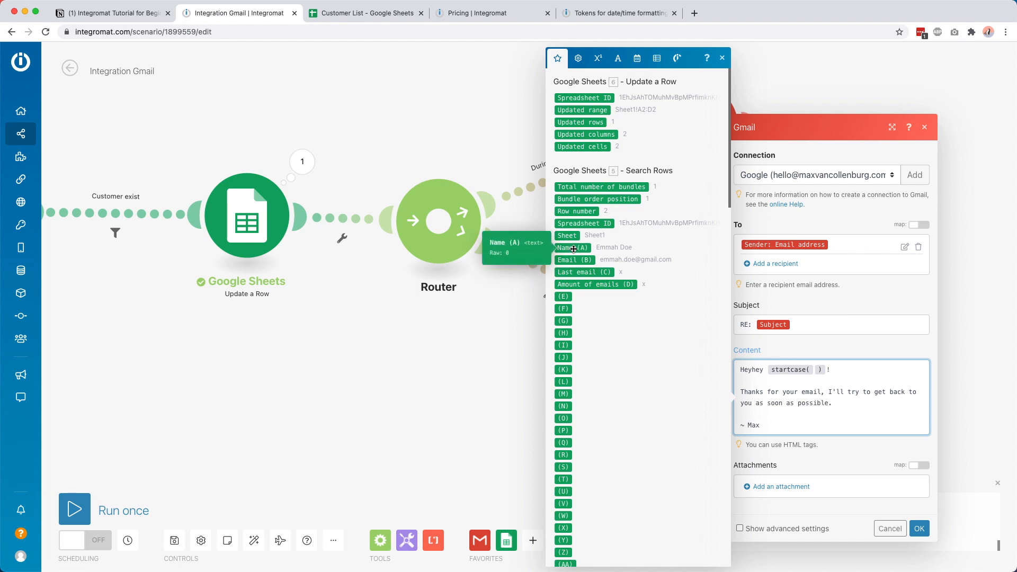
Step: Place the Gmail Watch emails Sender name inside startcase( ), then close the reply settings
{"action": "scroll", "coordinate": [573, 249], "scroll_direction": "down", "scroll_amount": 20}
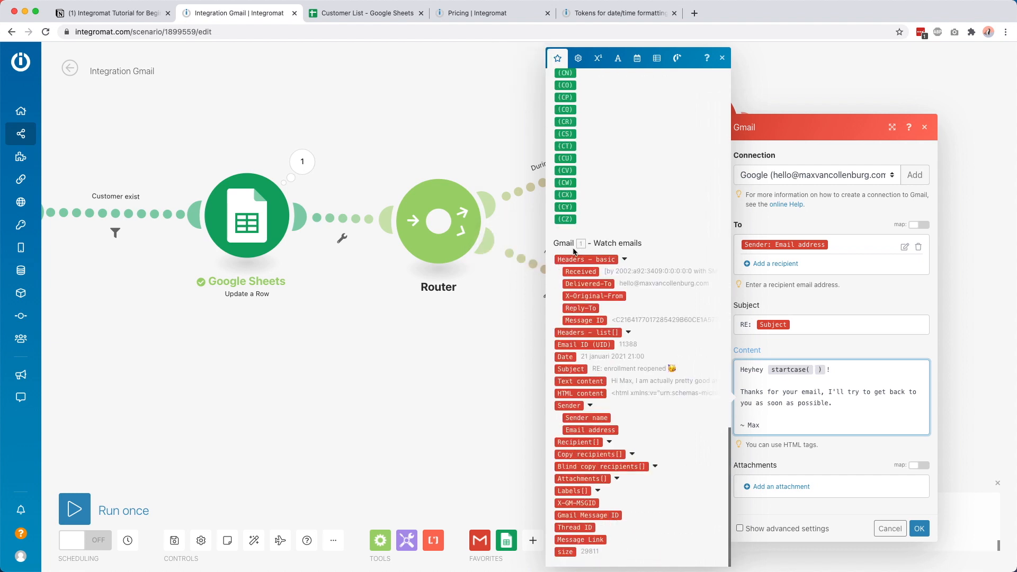
{"action": "left_click", "coordinate": [578, 419]}
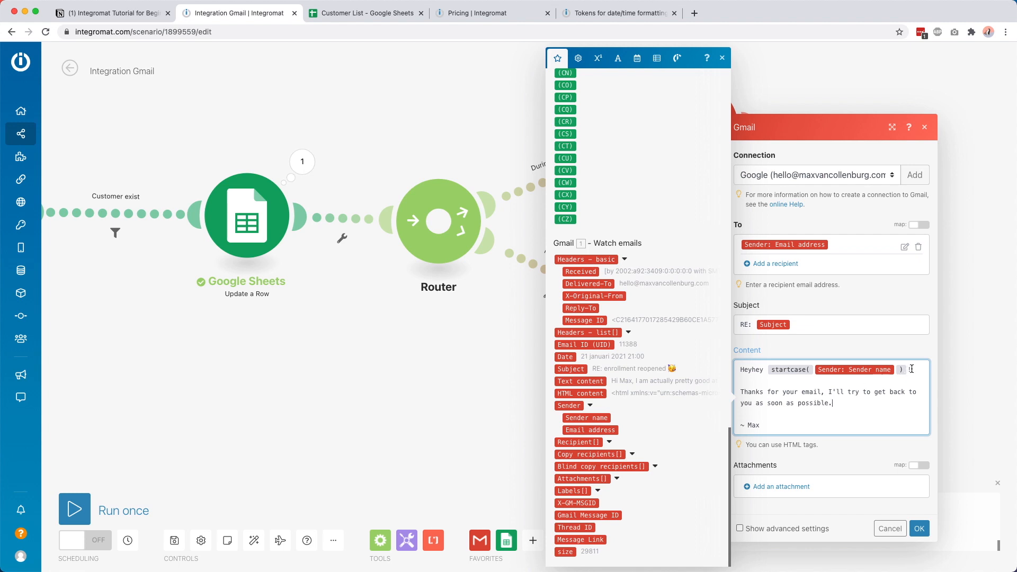
{"action": "left_click", "coordinate": [637, 58]}
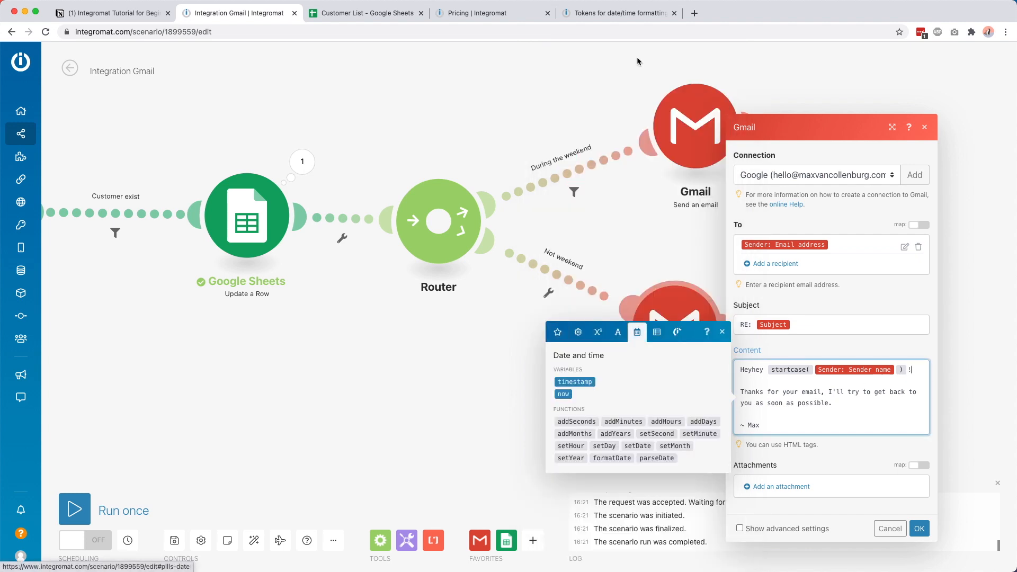
{"action": "left_click", "coordinate": [412, 336]}
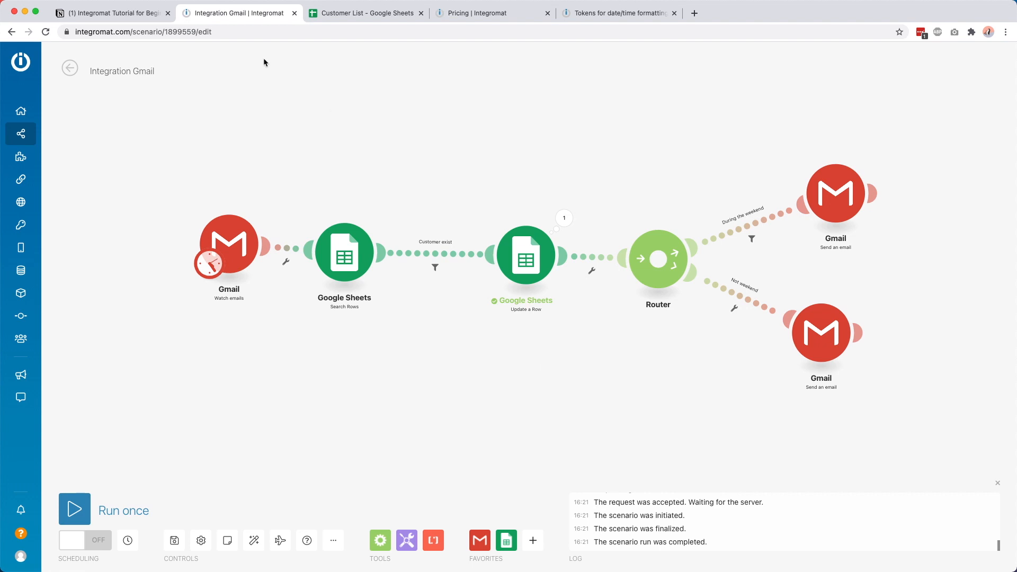
Step: Switch to the Notion 'Integromat Tutorial for Beginners' notes page
{"action": "left_click", "coordinate": [123, 11]}
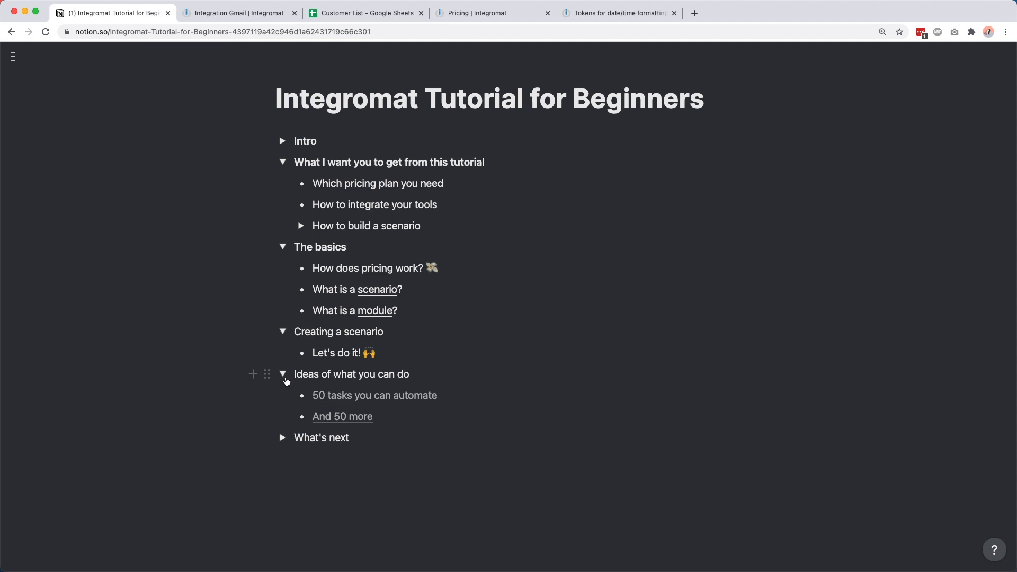
{"action": "left_click", "coordinate": [354, 396]}
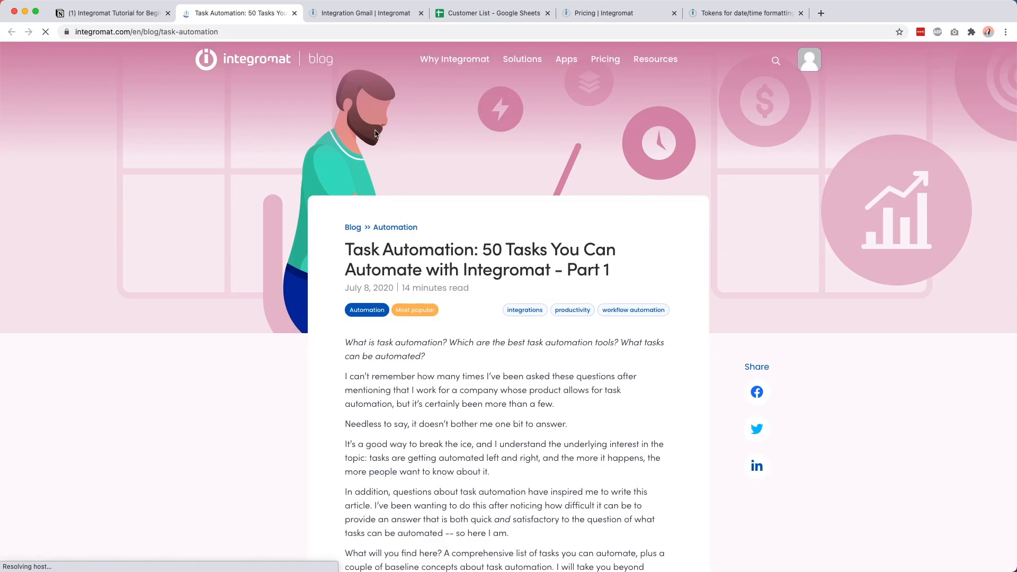
{"action": "scroll", "coordinate": [375, 132], "scroll_direction": "down", "scroll_amount": 20}
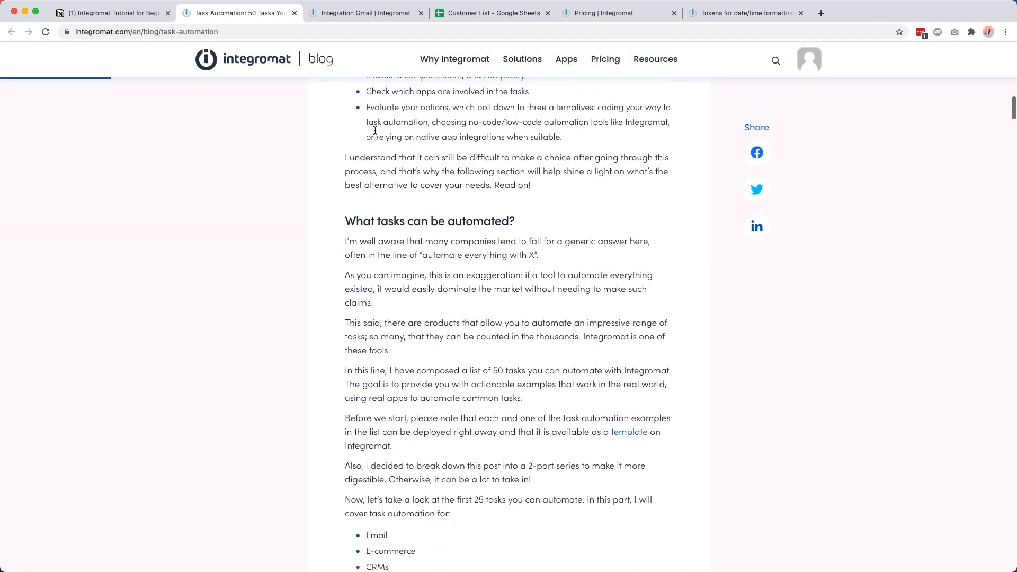
{"action": "scroll", "coordinate": [375, 130], "scroll_direction": "down", "scroll_amount": 10}
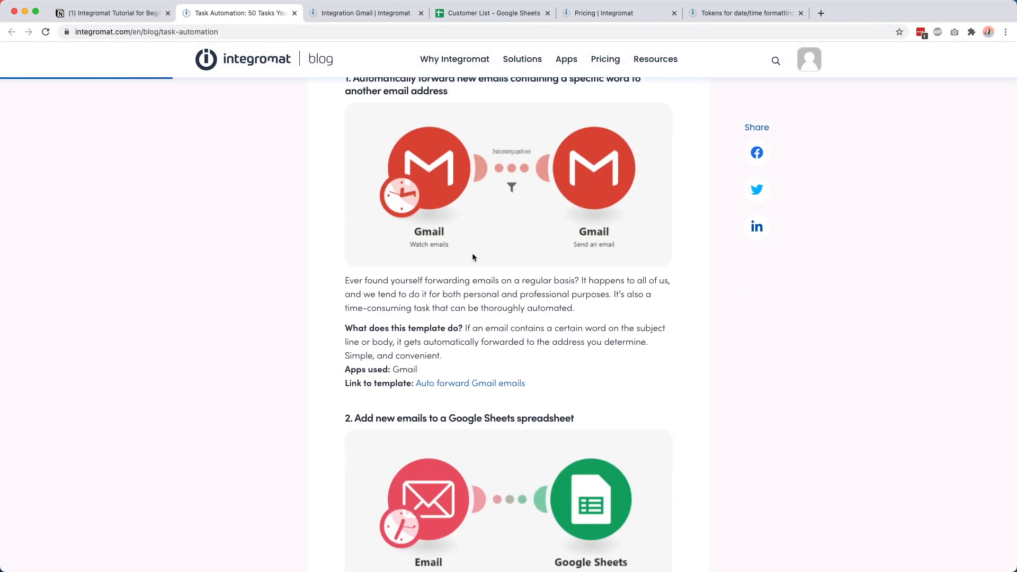
{"action": "scroll", "coordinate": [473, 257], "scroll_direction": "up", "scroll_amount": 2}
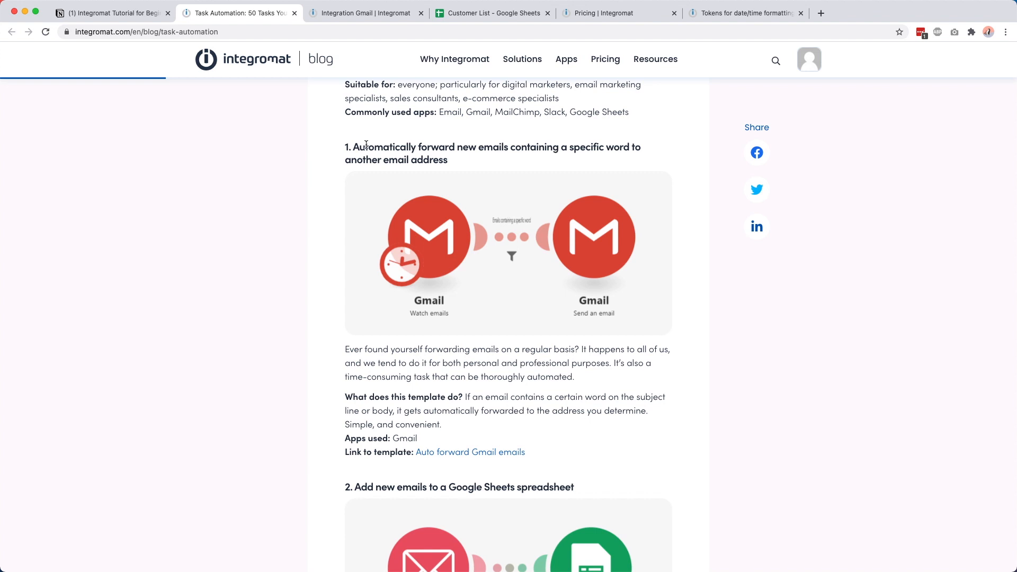
{"action": "left_click_drag", "start_coordinate": [365, 145], "coordinate": [638, 148]}
{"action": "left_click", "coordinate": [405, 153]}
{"action": "scroll", "coordinate": [586, 265], "scroll_direction": "down", "scroll_amount": 5}
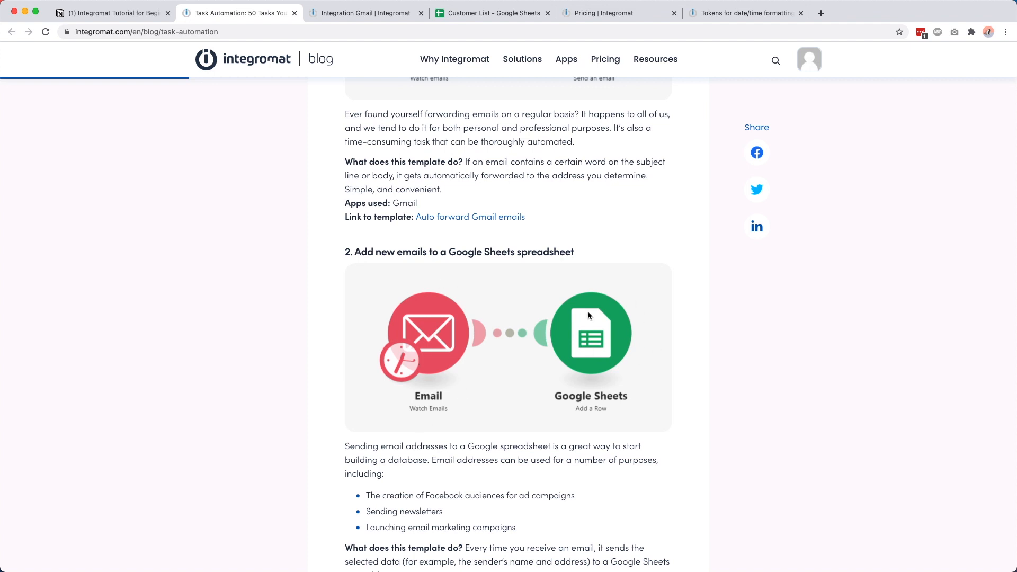
{"action": "scroll", "coordinate": [588, 315], "scroll_direction": "down", "scroll_amount": 9}
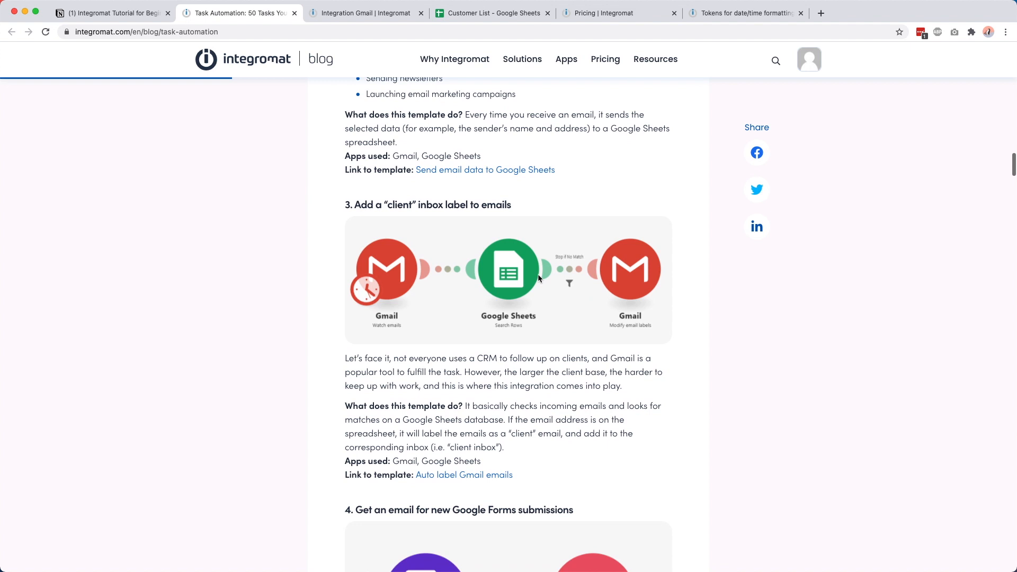
{"action": "left_click_drag", "start_coordinate": [387, 205], "coordinate": [501, 207]}
{"action": "left_click", "coordinate": [441, 403]}
{"action": "scroll", "coordinate": [602, 306], "scroll_direction": "down", "scroll_amount": 3}
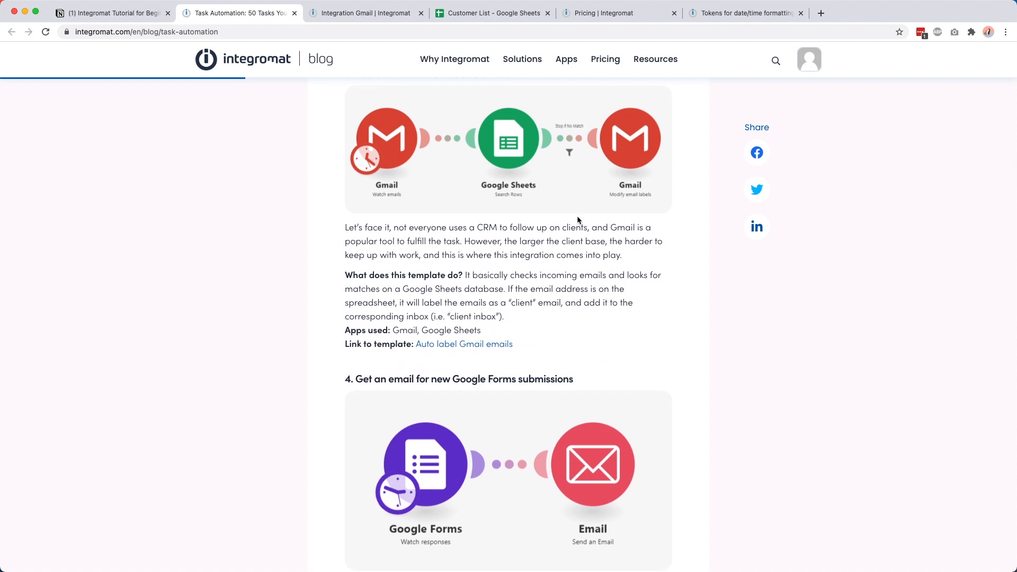
{"action": "scroll", "coordinate": [415, 300], "scroll_direction": "down", "scroll_amount": 3}
{"action": "scroll", "coordinate": [415, 300], "scroll_direction": "down", "scroll_amount": 1}
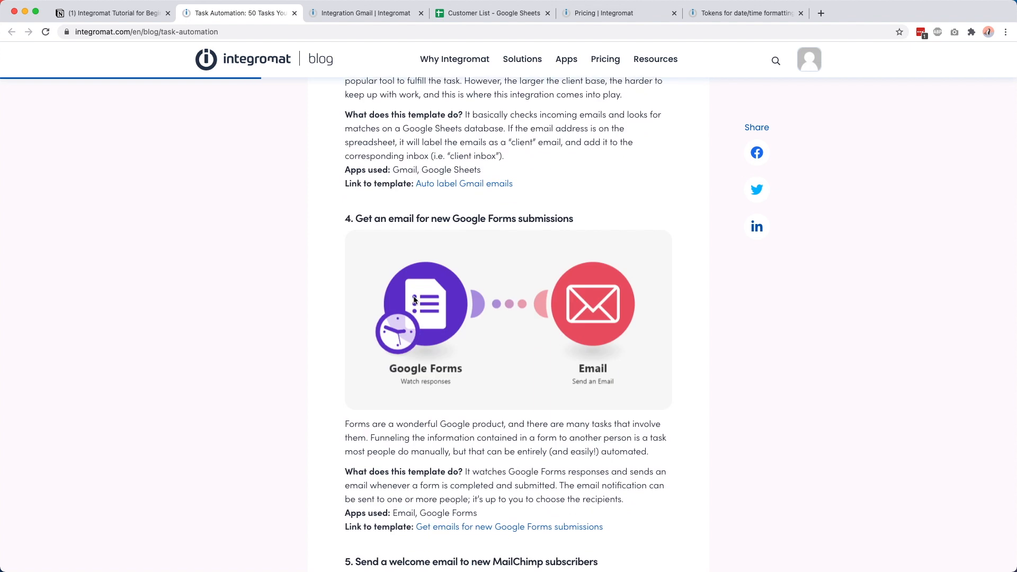
{"action": "left_click_drag", "start_coordinate": [468, 218], "coordinate": [501, 217]}
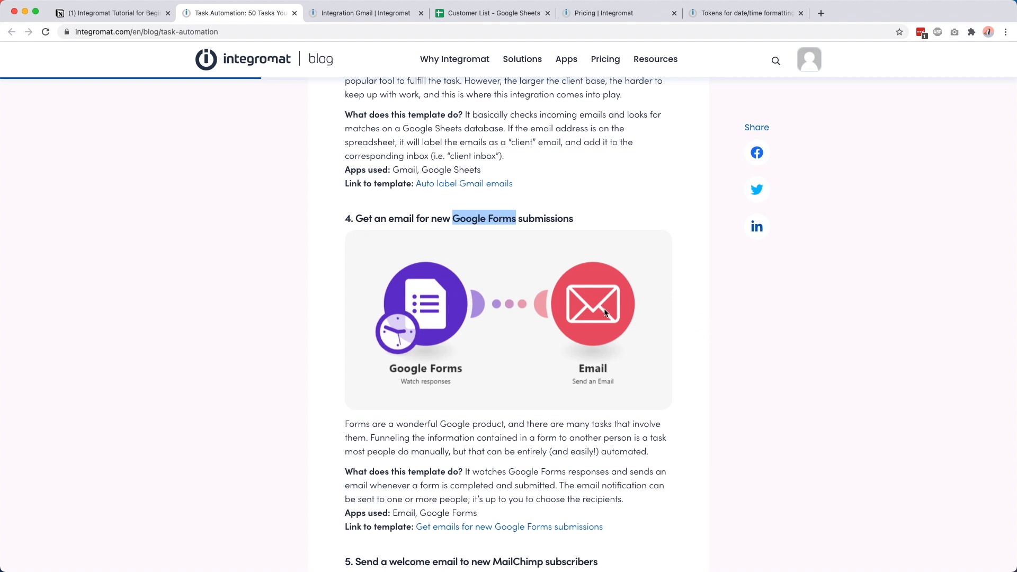
{"action": "scroll", "coordinate": [606, 313], "scroll_direction": "down", "scroll_amount": 6}
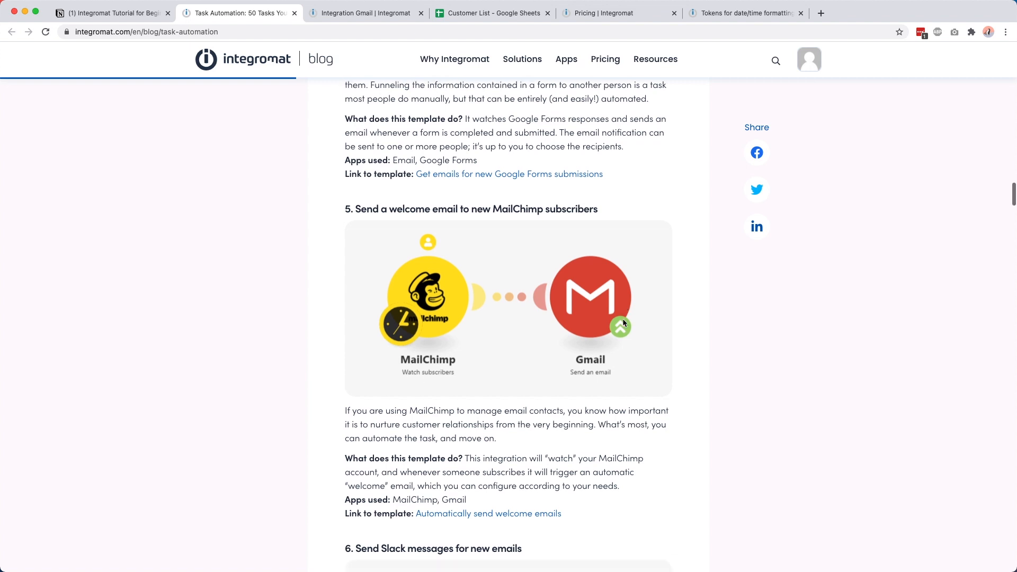
{"action": "scroll", "coordinate": [622, 321], "scroll_direction": "down", "scroll_amount": 8}
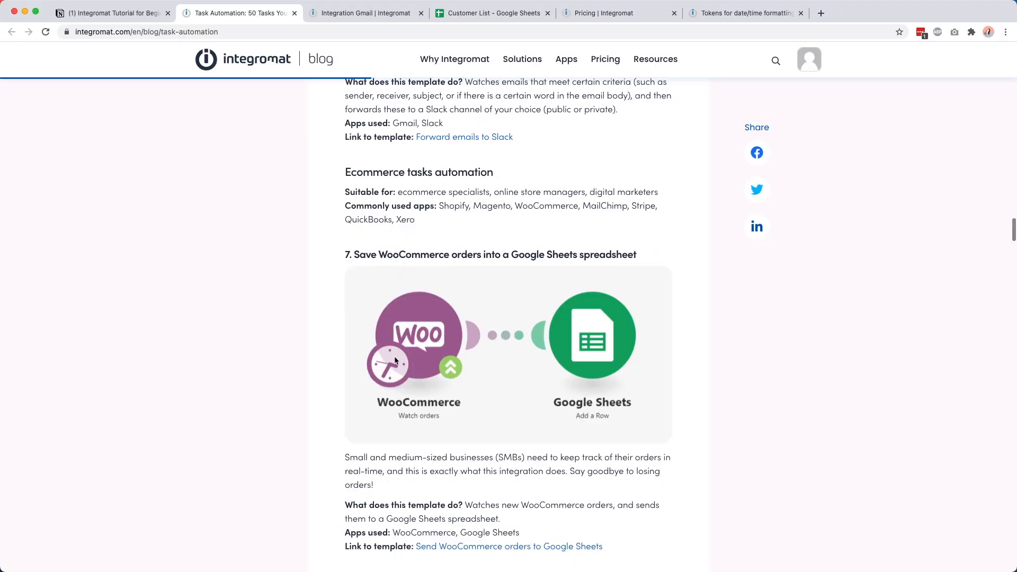
{"action": "scroll", "coordinate": [435, 331], "scroll_direction": "down", "scroll_amount": 2}
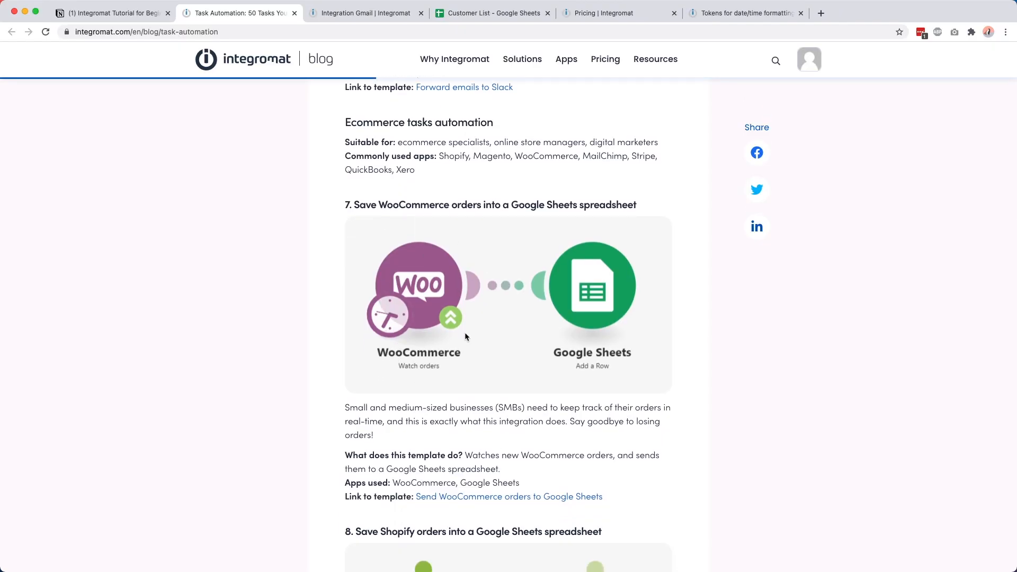
{"action": "scroll", "coordinate": [621, 279], "scroll_direction": "down", "scroll_amount": 10}
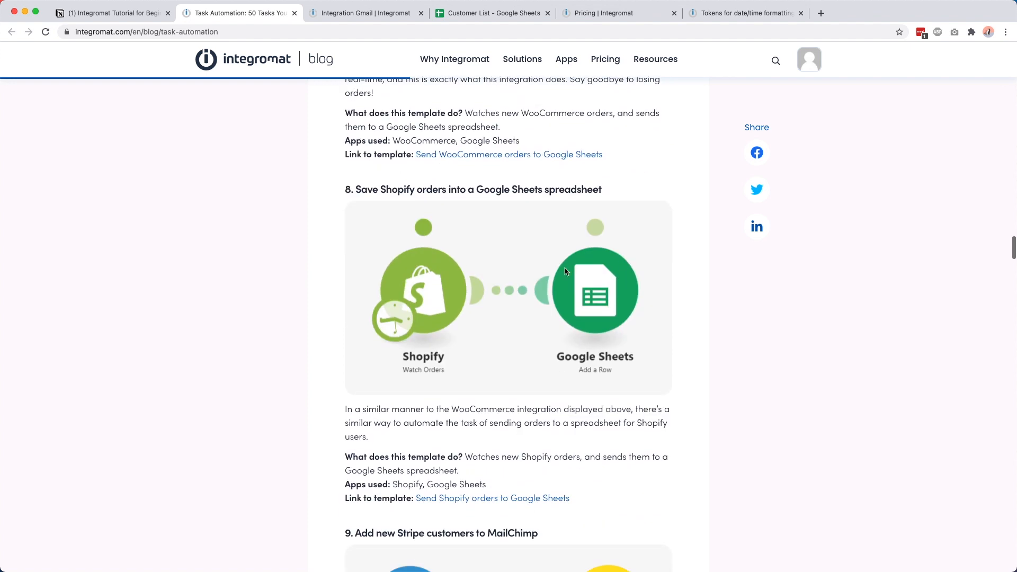
{"action": "scroll", "coordinate": [659, 303], "scroll_direction": "down", "scroll_amount": 9}
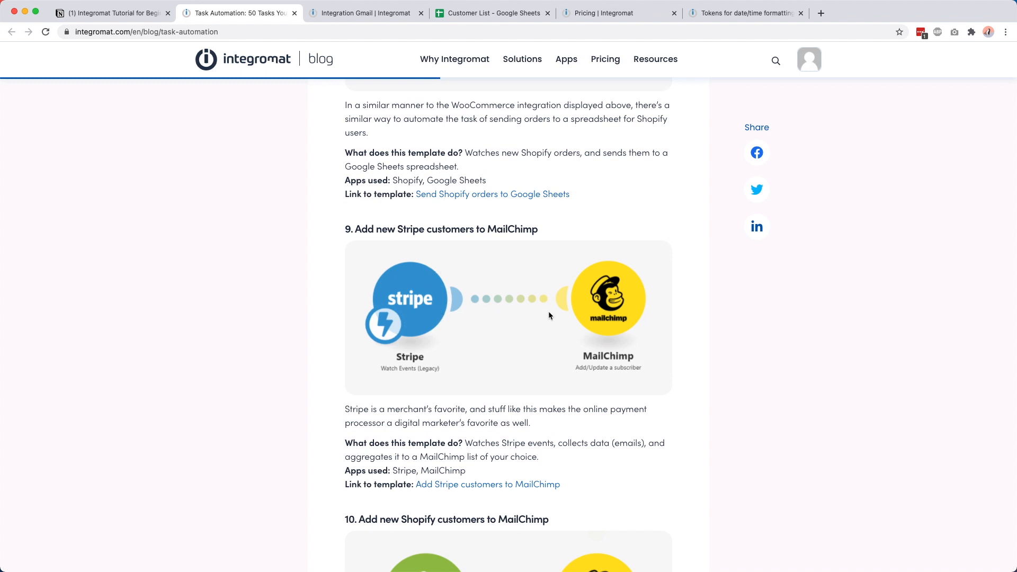
{"action": "scroll", "coordinate": [580, 228], "scroll_direction": "down", "scroll_amount": 14}
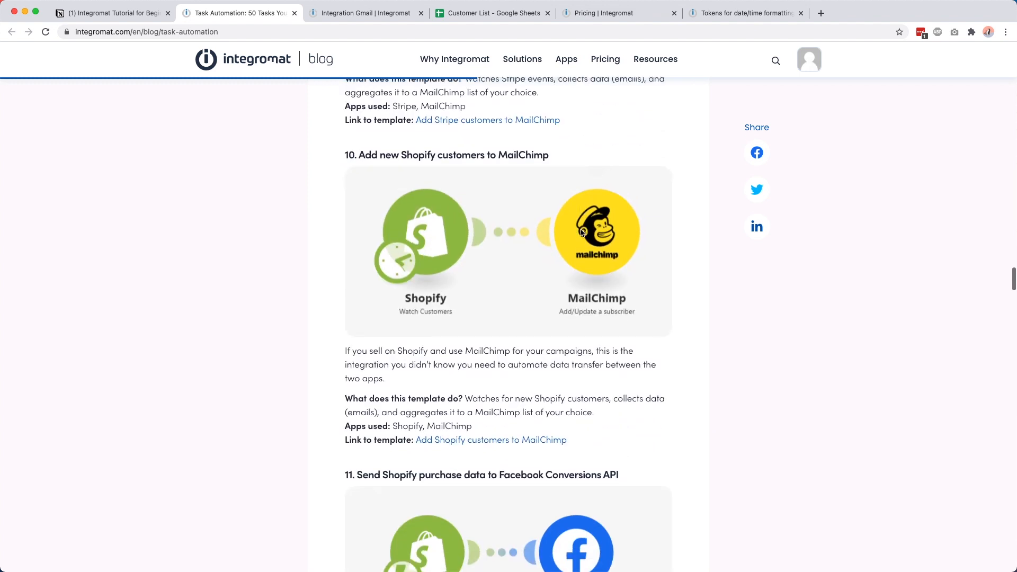
{"action": "scroll", "coordinate": [581, 229], "scroll_direction": "down", "scroll_amount": 20}
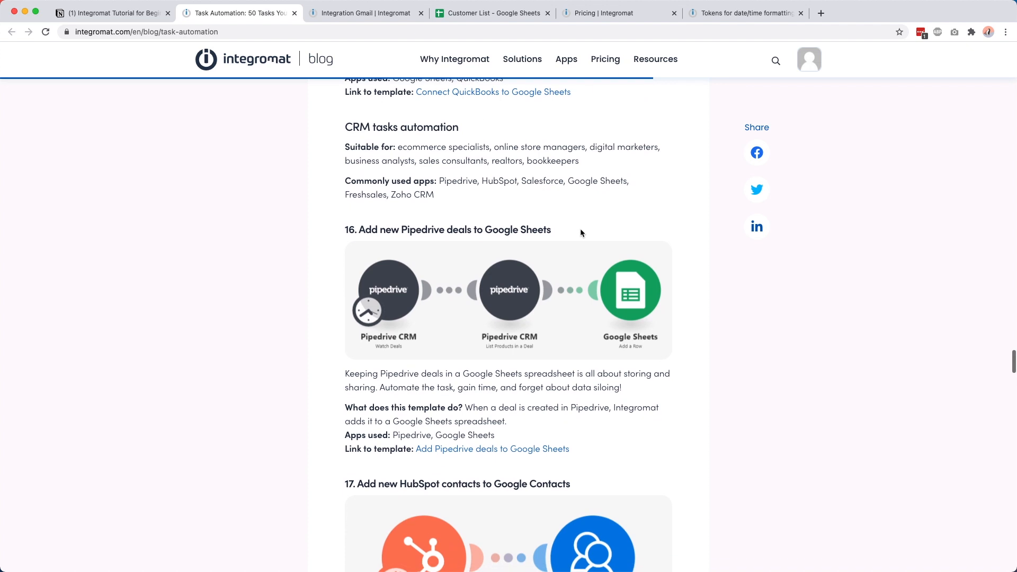
{"action": "scroll", "coordinate": [581, 232], "scroll_direction": "down", "scroll_amount": 20}
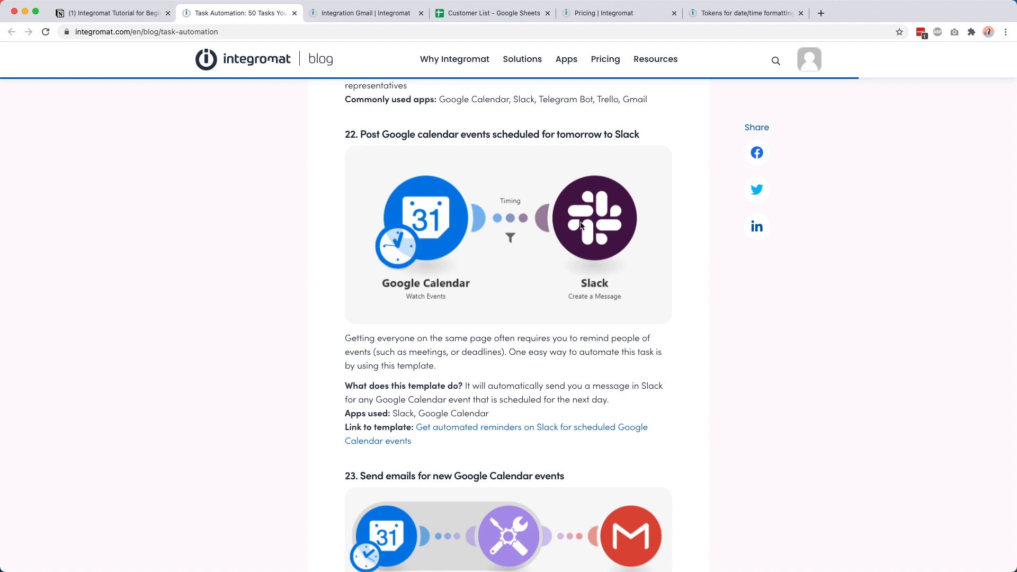
{"action": "scroll", "coordinate": [614, 233], "scroll_direction": "down", "scroll_amount": 6}
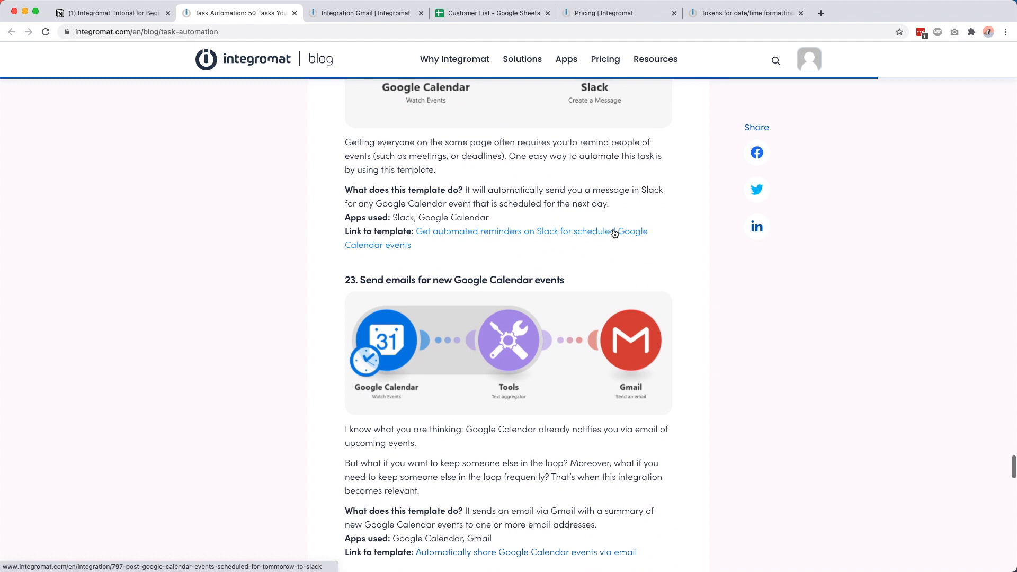
{"action": "scroll", "coordinate": [615, 233], "scroll_direction": "down", "scroll_amount": 7}
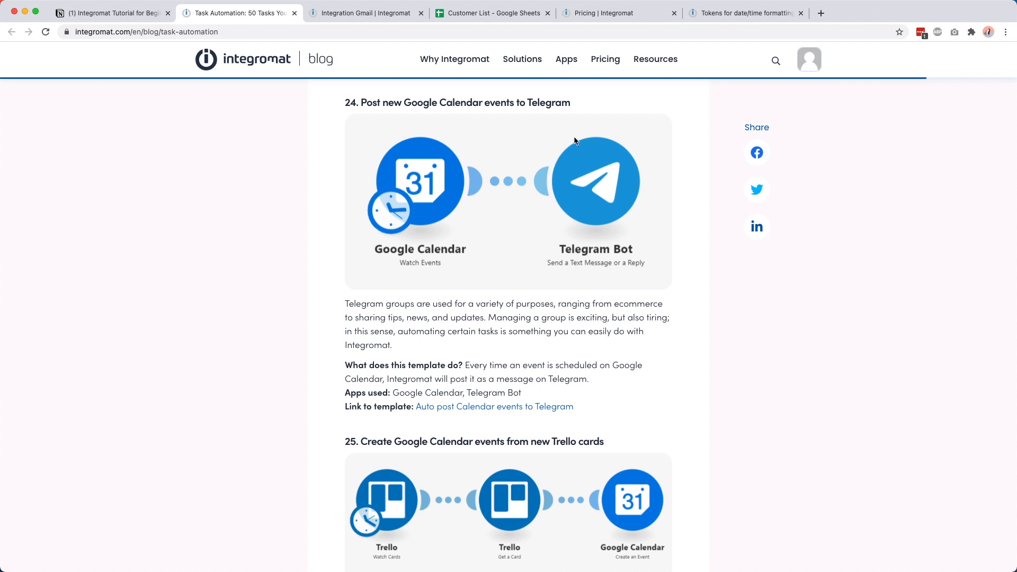
{"action": "scroll", "coordinate": [624, 223], "scroll_direction": "down", "scroll_amount": 5}
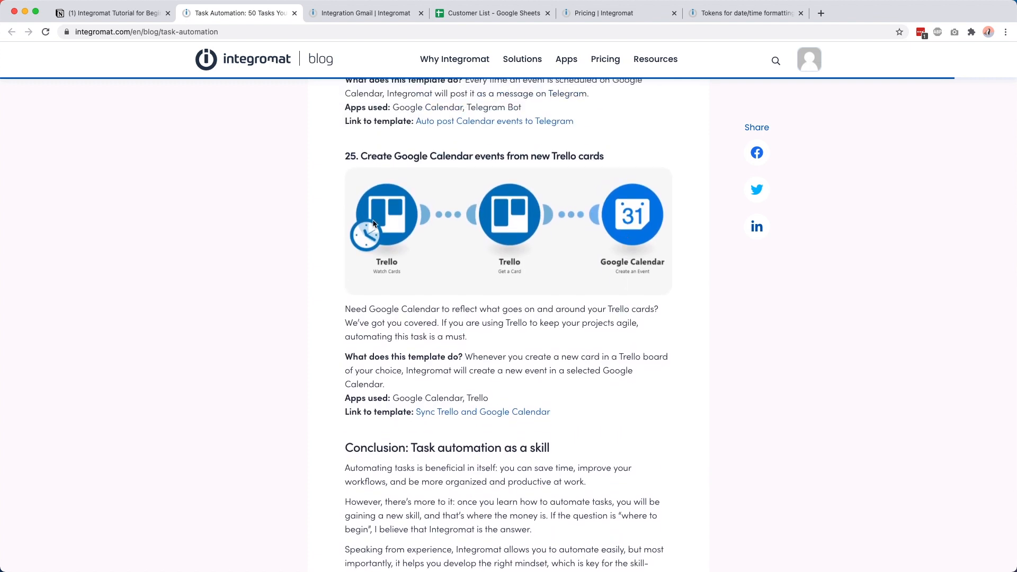
{"action": "scroll", "coordinate": [412, 241], "scroll_direction": "down", "scroll_amount": 15}
{"action": "scroll", "coordinate": [412, 240], "scroll_direction": "up", "scroll_amount": 2}
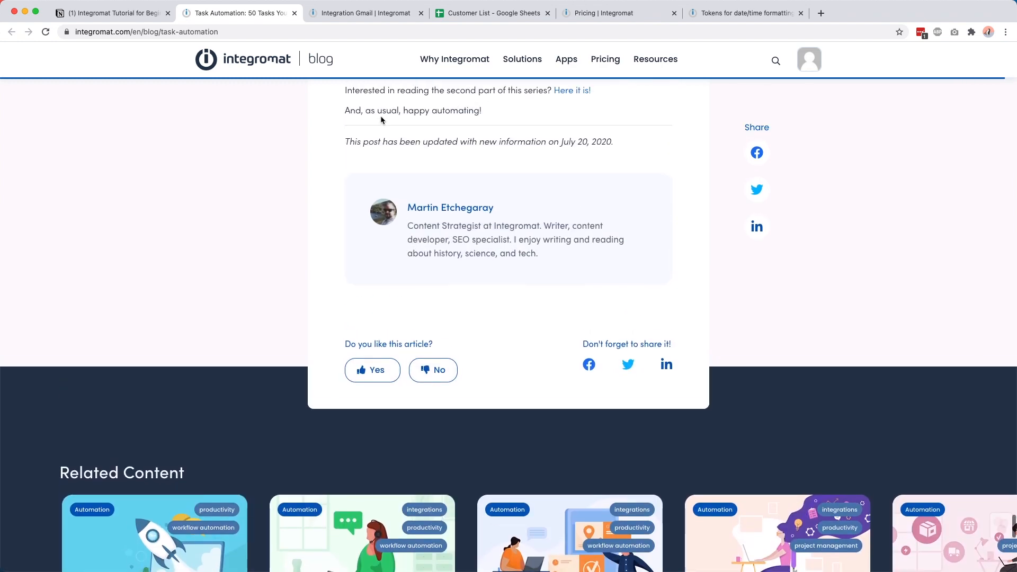
{"action": "left_click", "coordinate": [136, 14]}
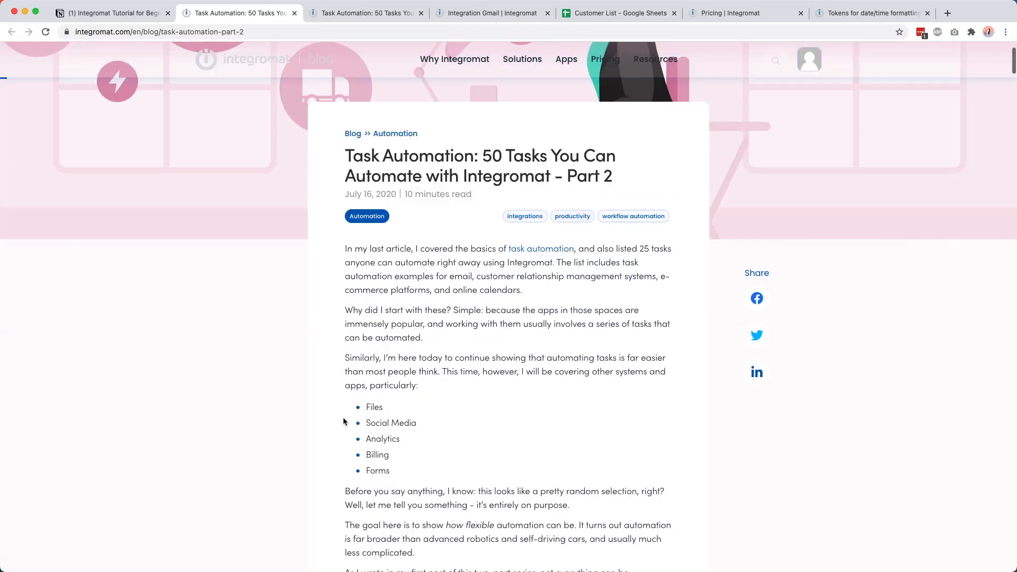
Step: Skim Part 2's file, social media, billing and forms templates, then return to the Notion notes
{"action": "scroll", "coordinate": [343, 421], "scroll_direction": "down", "scroll_amount": 10}
{"action": "scroll", "coordinate": [343, 421], "scroll_direction": "down", "scroll_amount": 3}
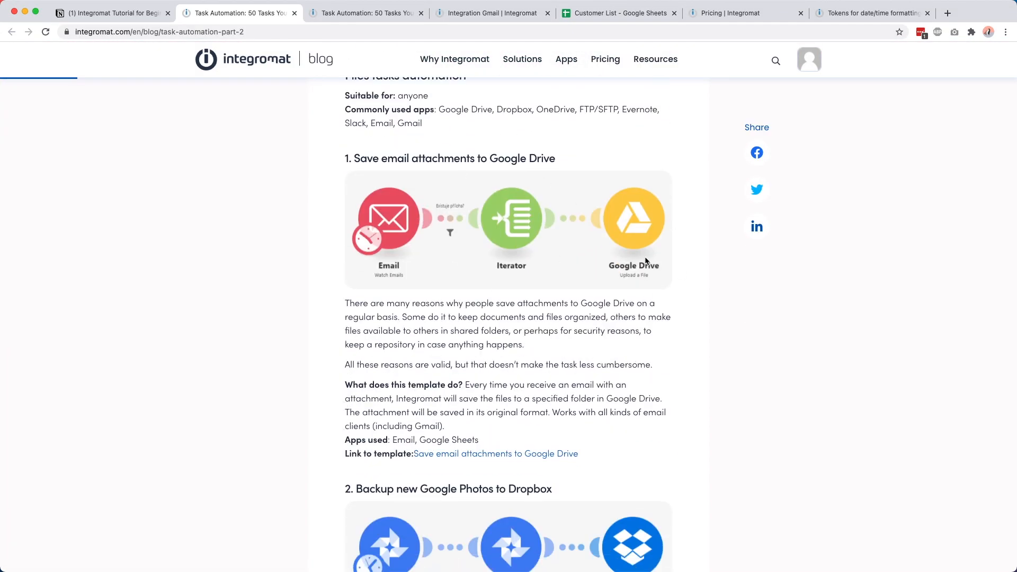
{"action": "scroll", "coordinate": [643, 284], "scroll_direction": "down", "scroll_amount": 3}
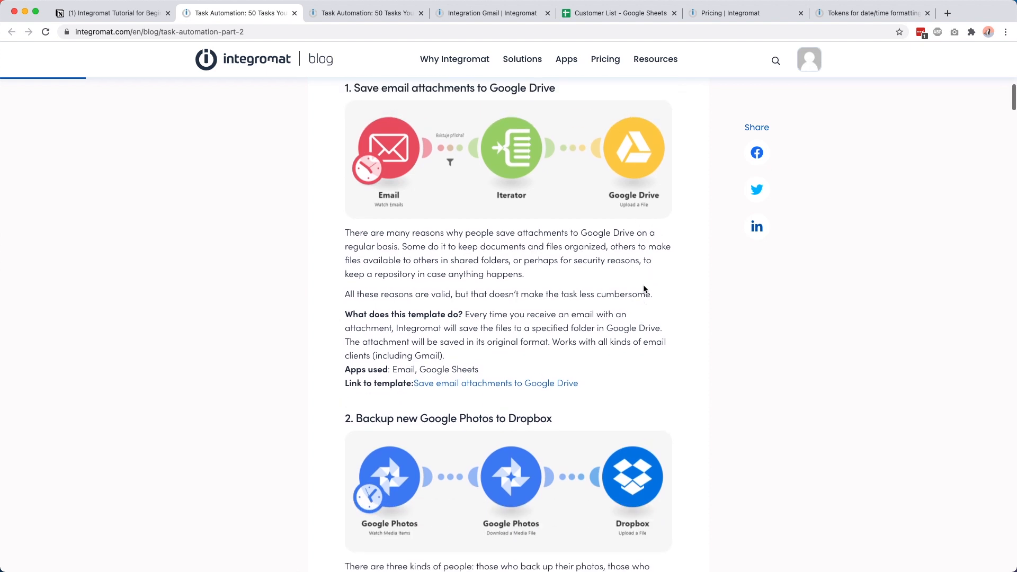
{"action": "scroll", "coordinate": [645, 289], "scroll_direction": "down", "scroll_amount": 9}
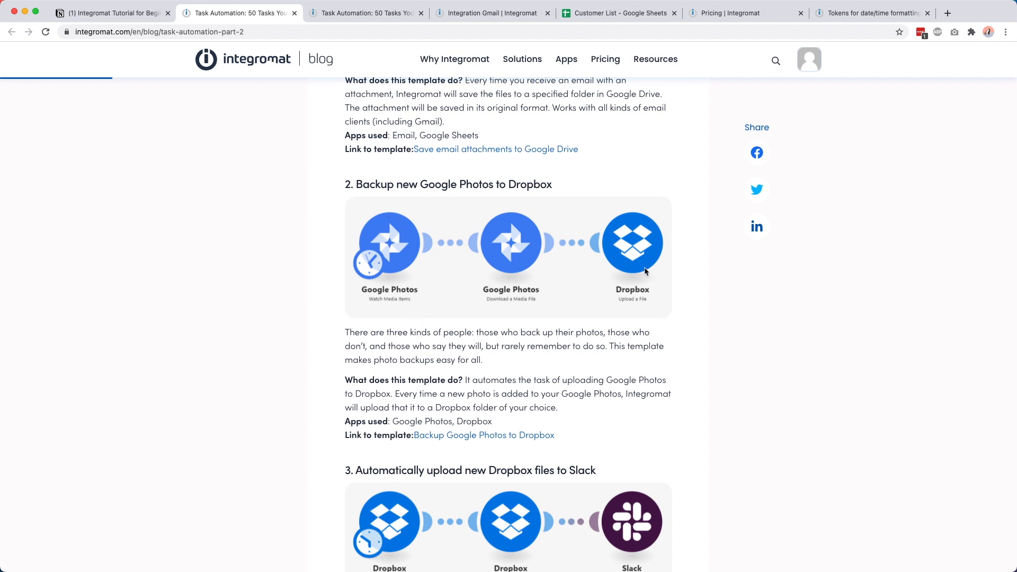
{"action": "scroll", "coordinate": [645, 271], "scroll_direction": "down", "scroll_amount": 14}
{"action": "scroll", "coordinate": [645, 269], "scroll_direction": "down", "scroll_amount": 20}
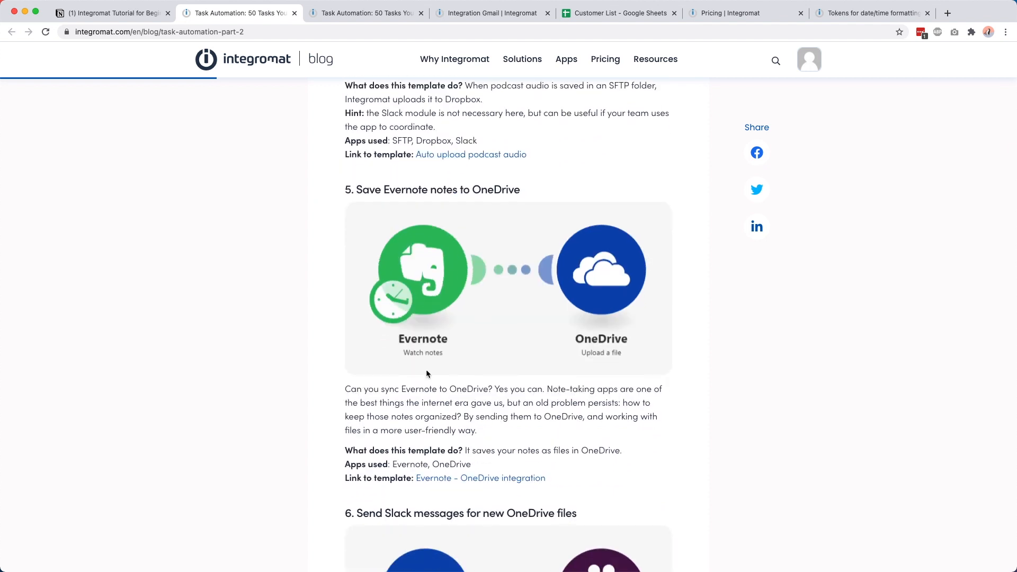
{"action": "scroll", "coordinate": [455, 305], "scroll_direction": "down", "scroll_amount": 4}
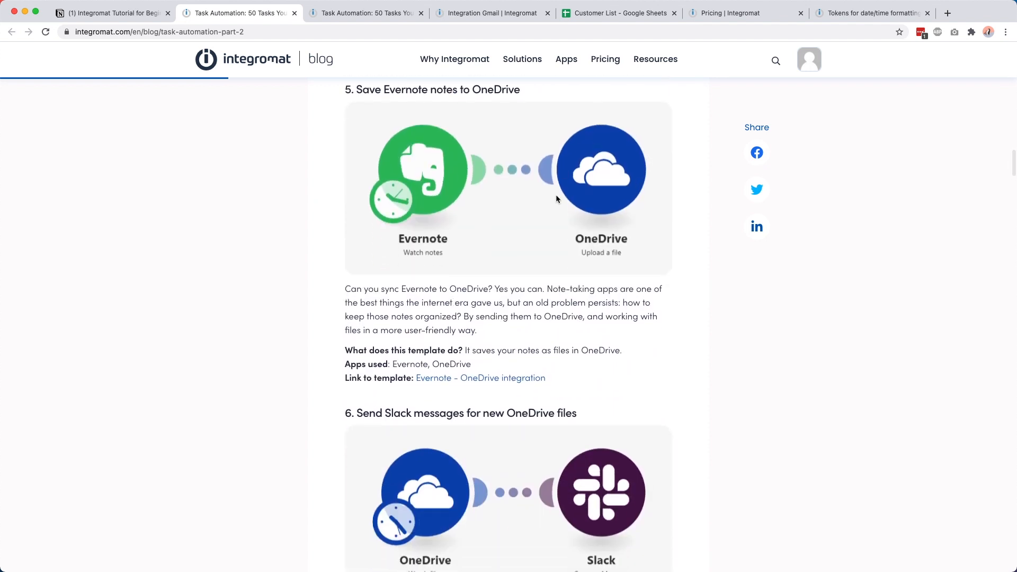
{"action": "scroll", "coordinate": [637, 153], "scroll_direction": "down", "scroll_amount": 20}
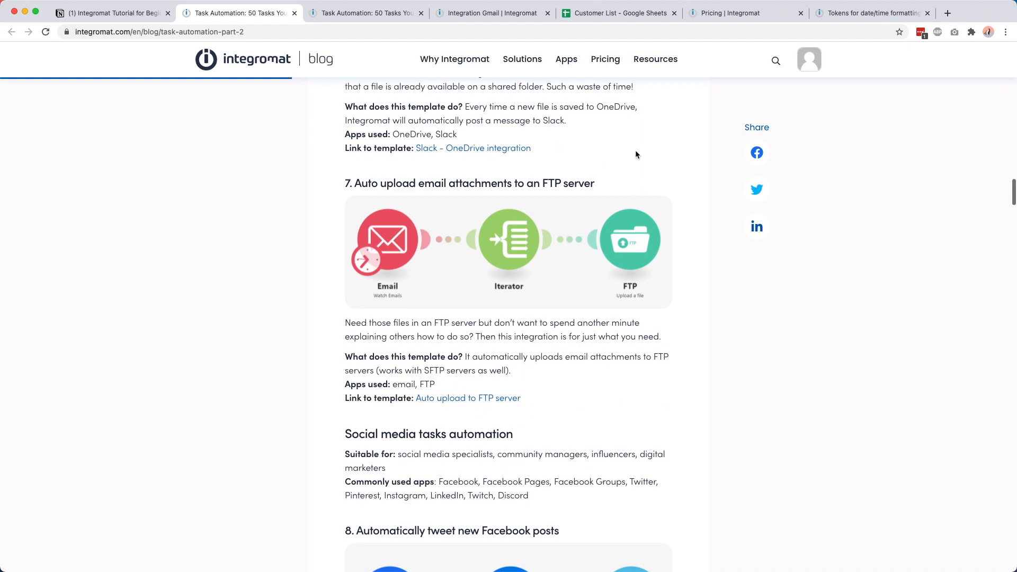
{"action": "scroll", "coordinate": [507, 382], "scroll_direction": "down", "scroll_amount": 20}
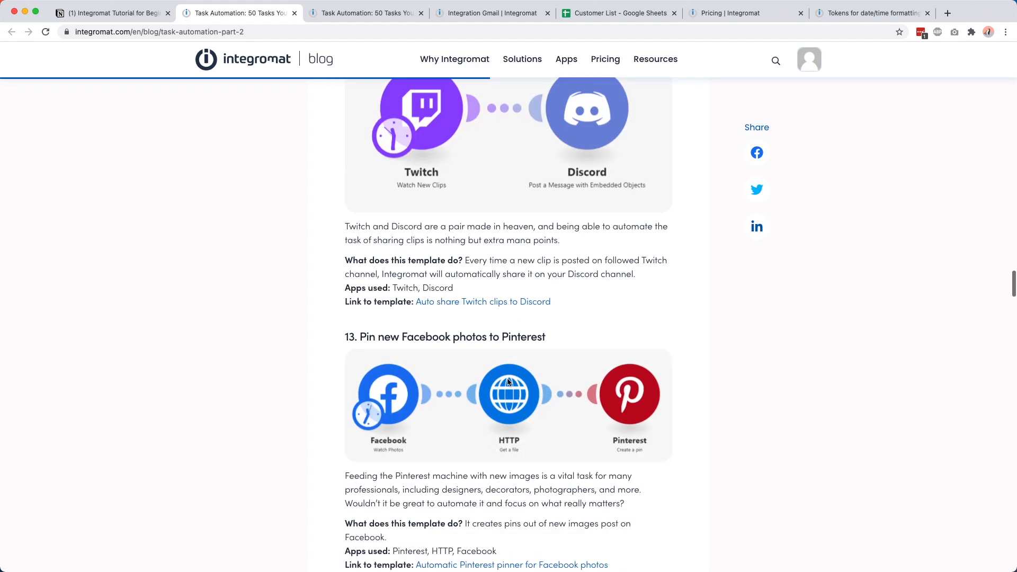
{"action": "scroll", "coordinate": [508, 382], "scroll_direction": "down", "scroll_amount": 20}
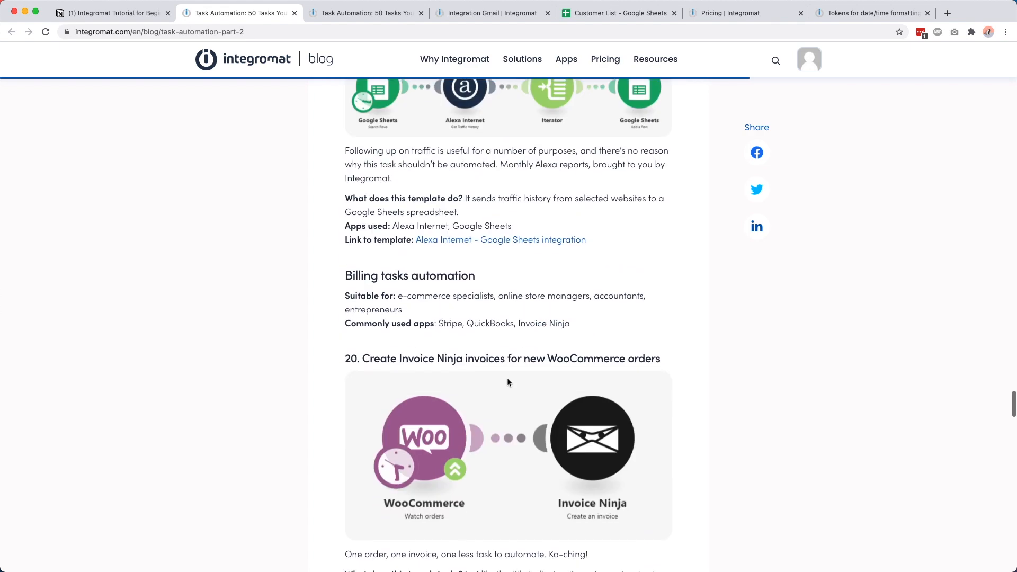
{"action": "scroll", "coordinate": [507, 377], "scroll_direction": "down", "scroll_amount": 20}
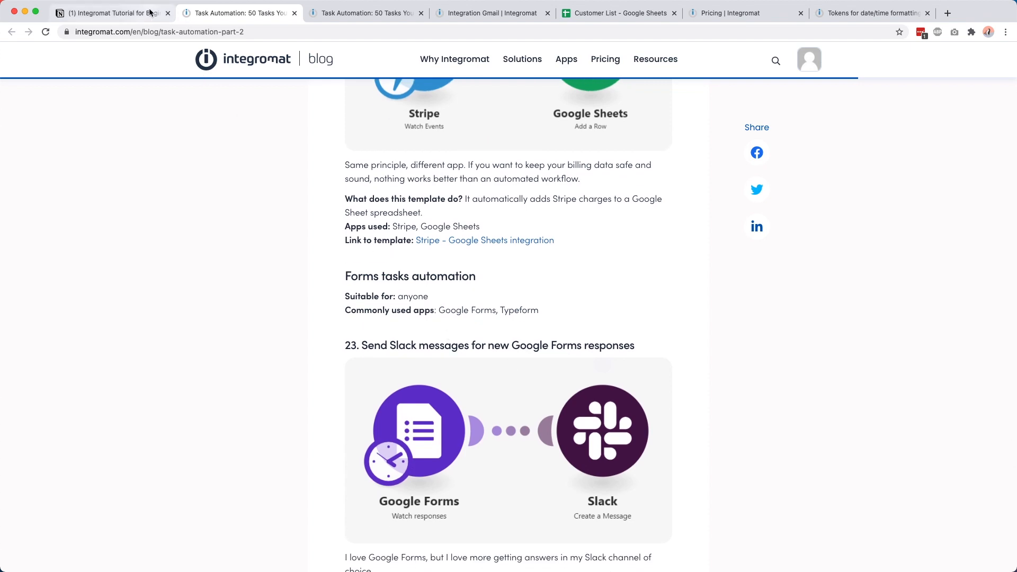
{"action": "left_click", "coordinate": [111, 13]}
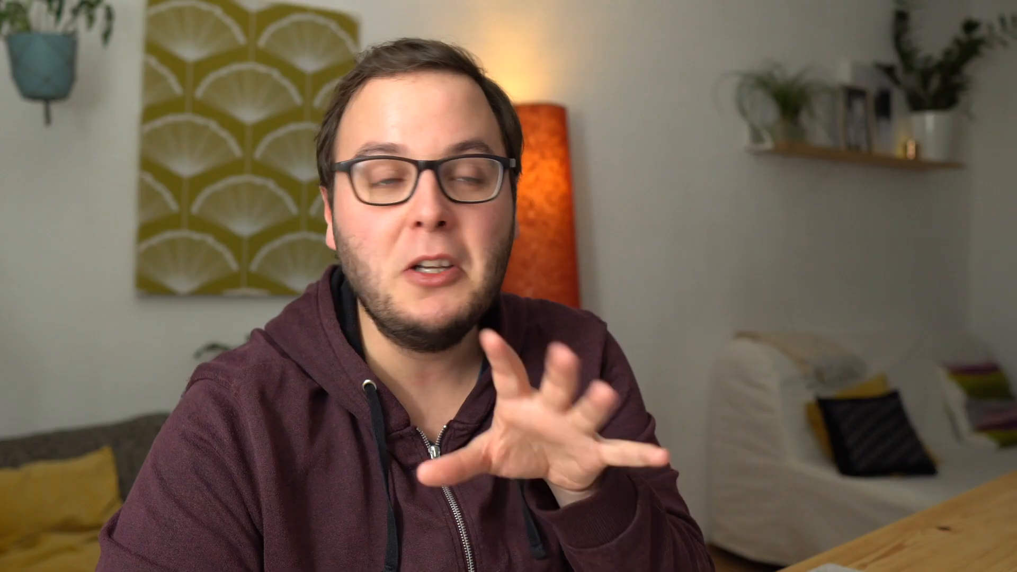